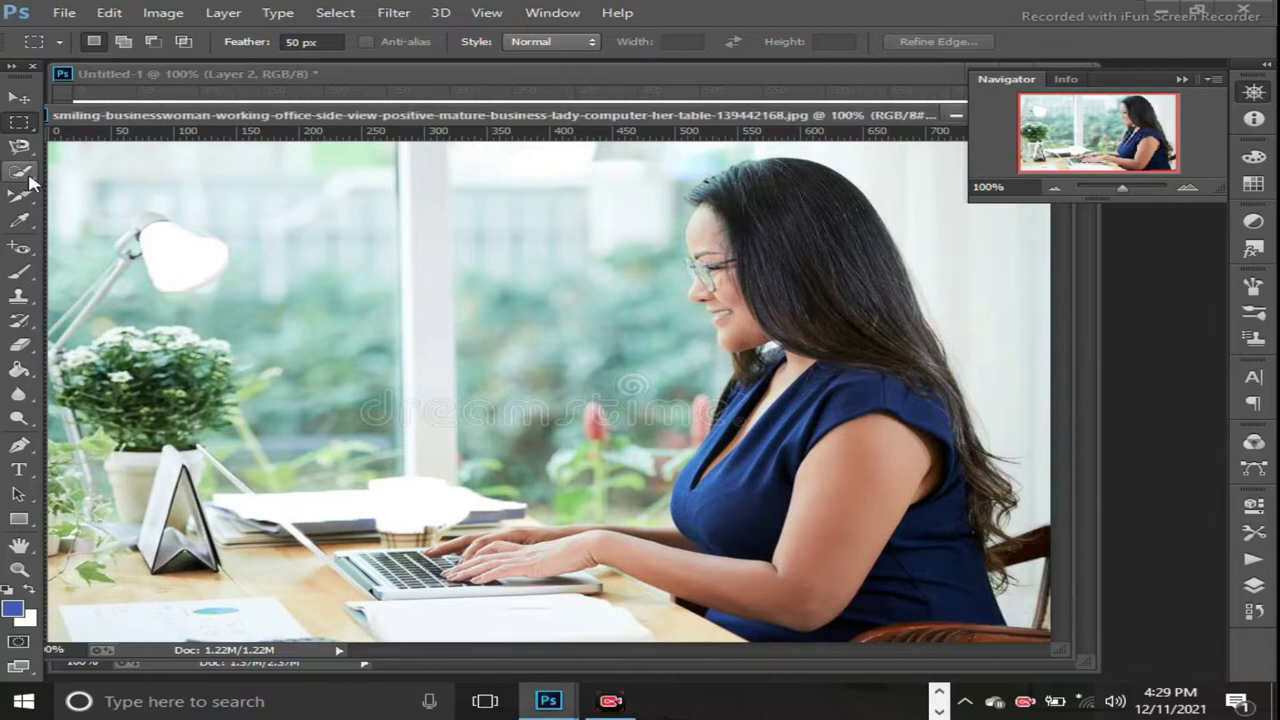
# - With the Magic Wand, select the woman's bare arm, then parts of the blue dress
pyautogui.click(29, 178)
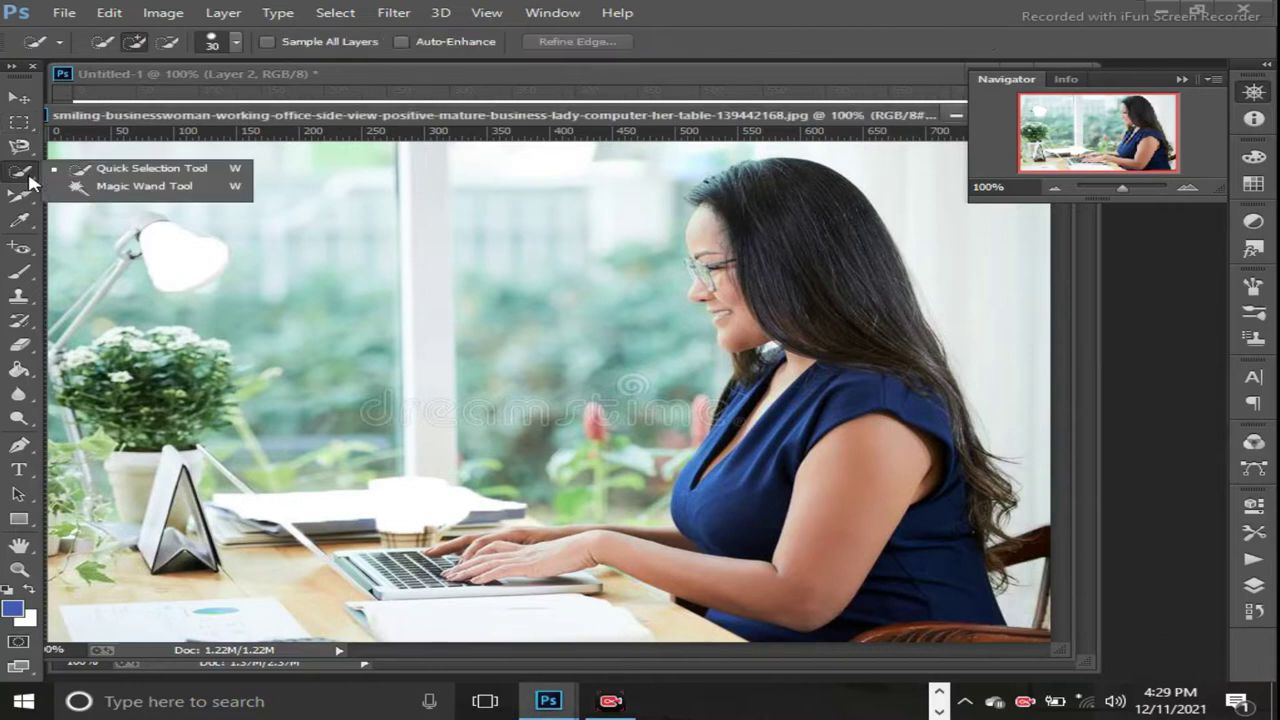
pyautogui.click(124, 190)
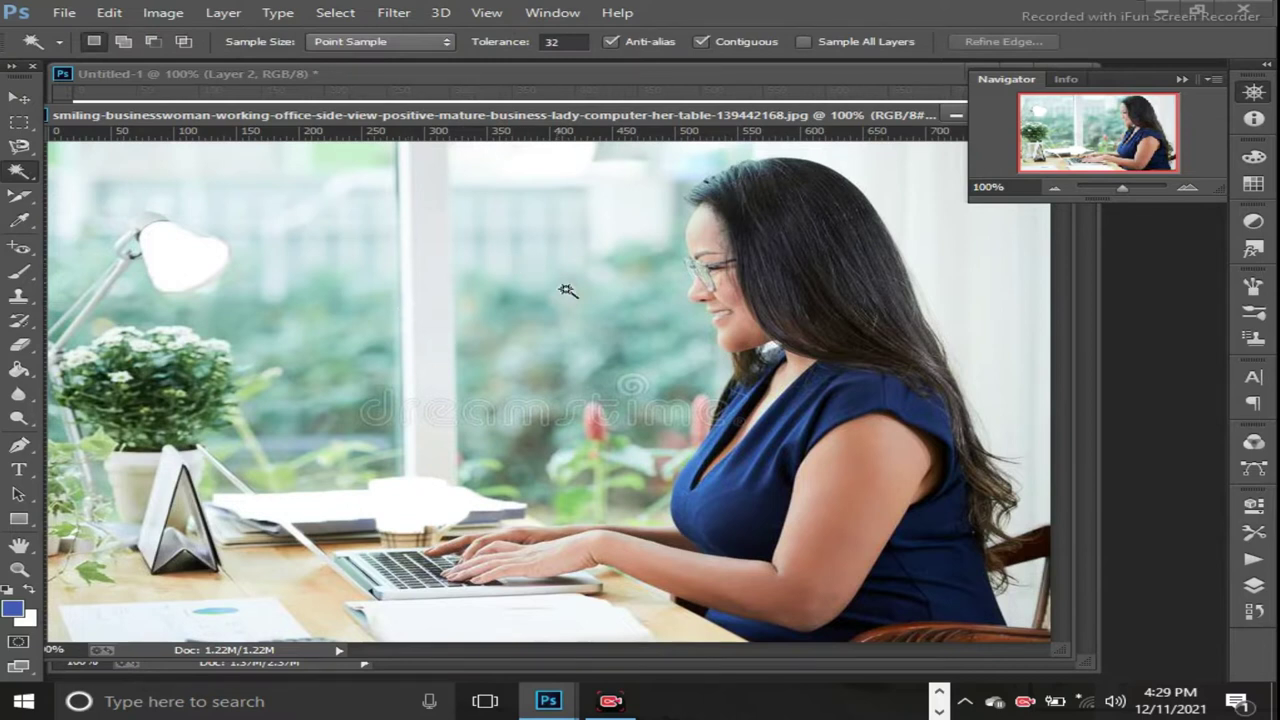
pyautogui.click(852, 450)
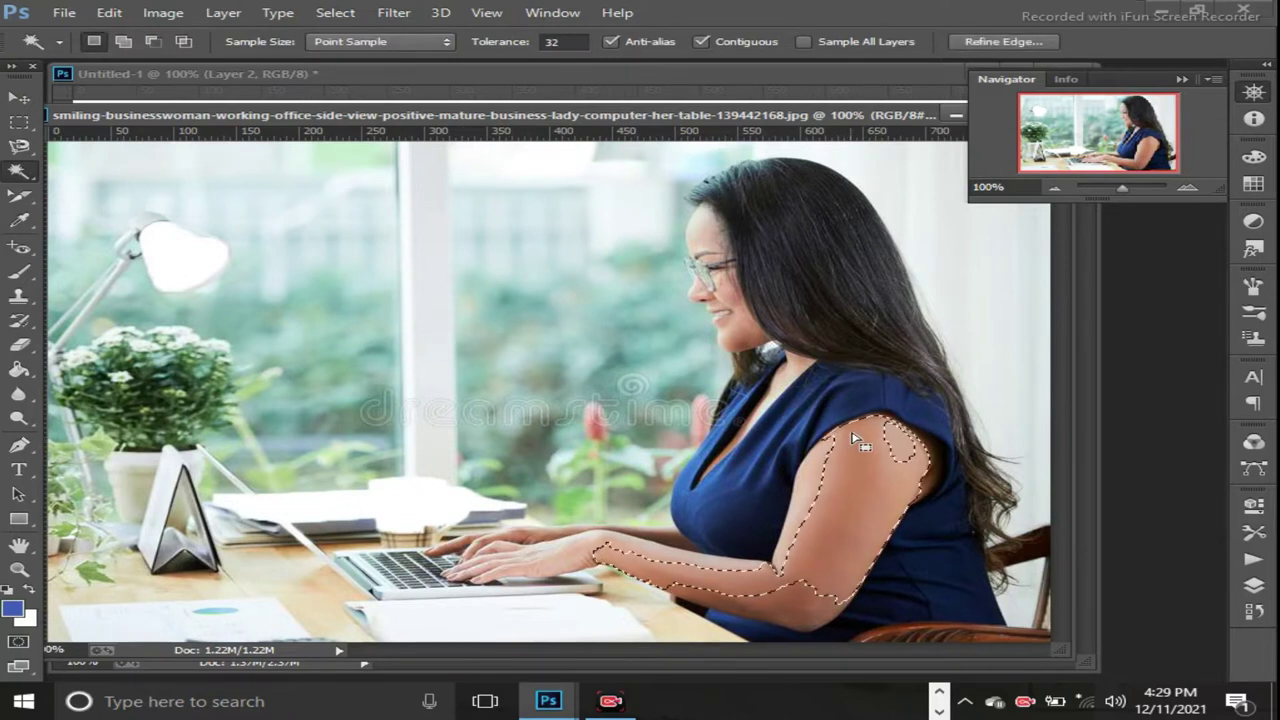
pyautogui.click(855, 403)
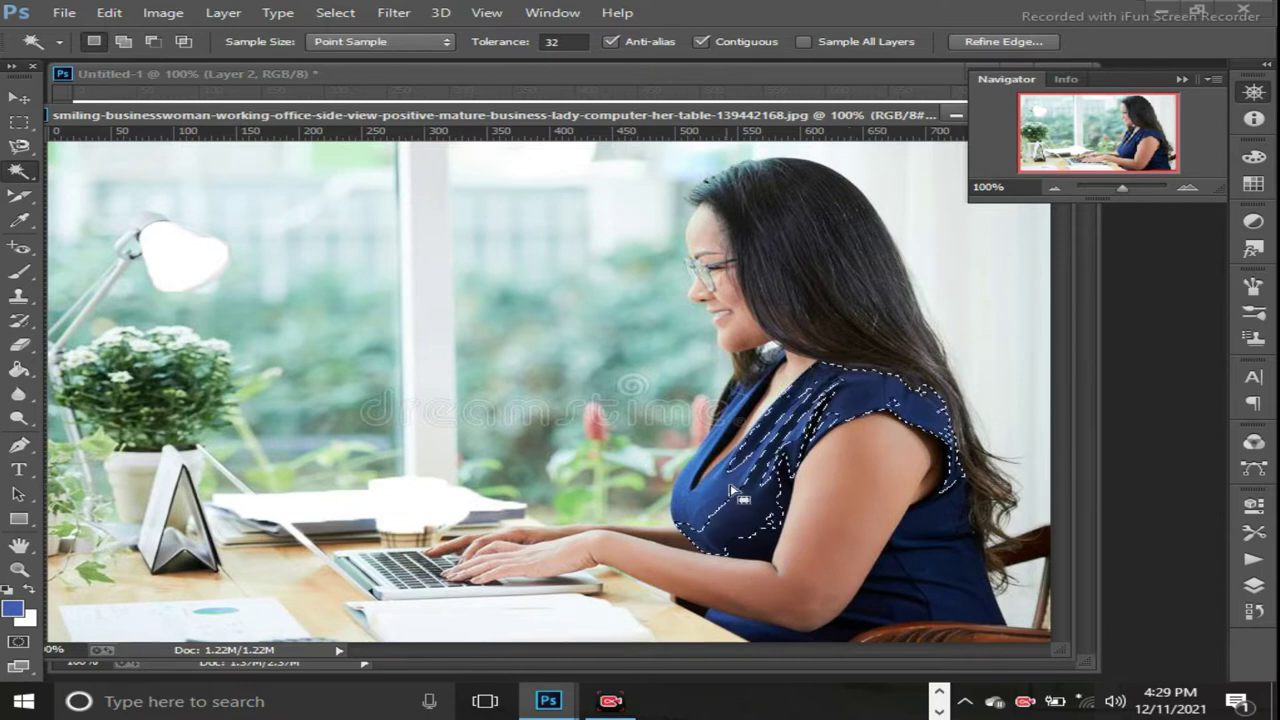
pyautogui.click(948, 572)
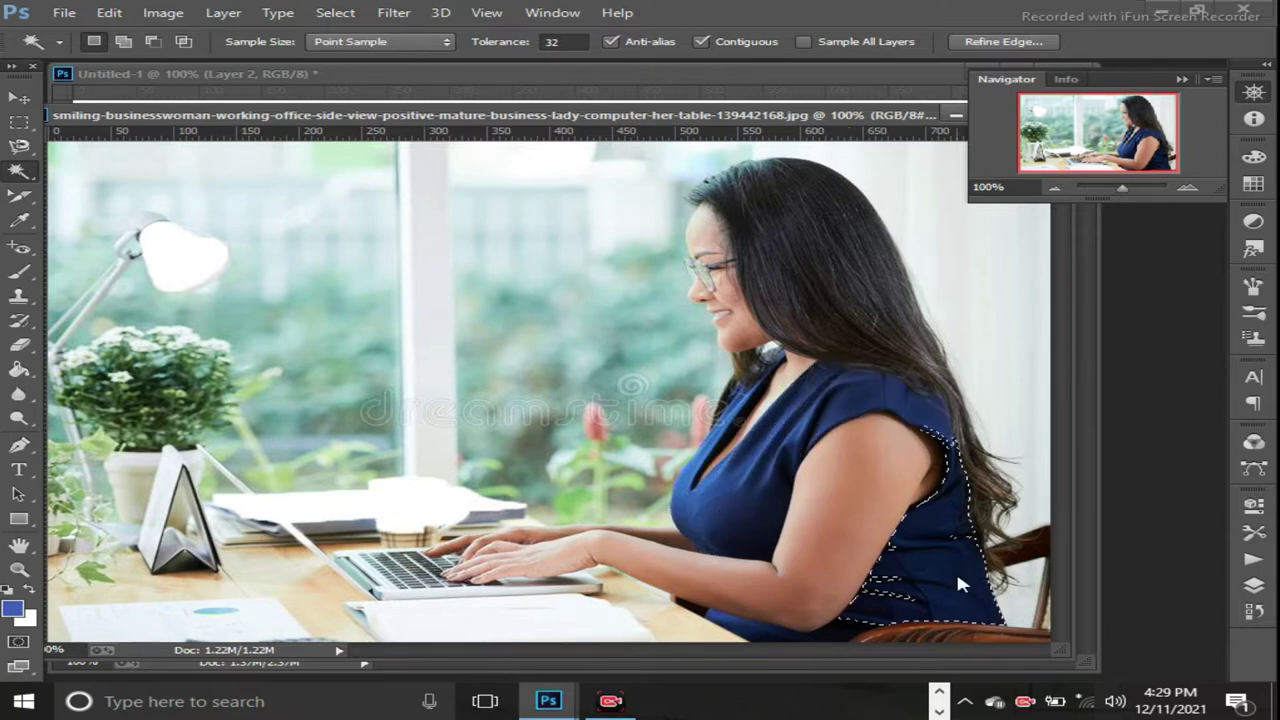
# - Select the dress sleeve, the window background, then the lower-left sheet of paper
pyautogui.click(940, 418)
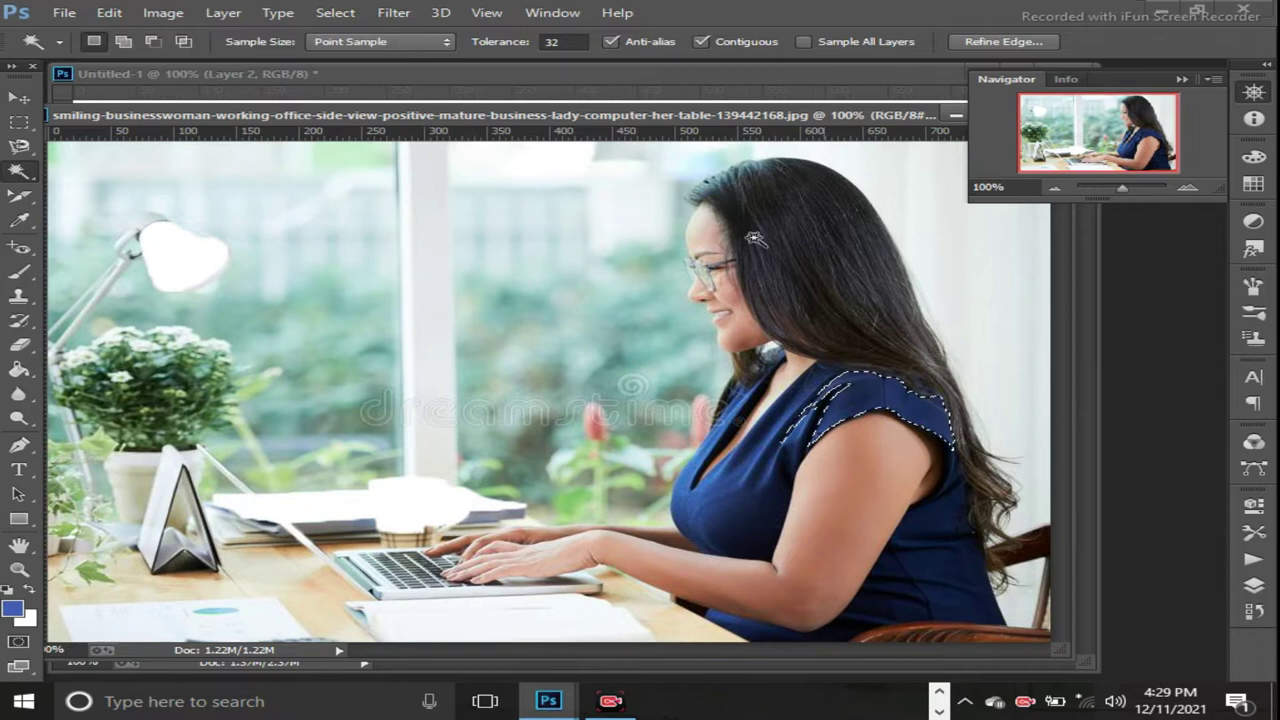
pyautogui.click(558, 199)
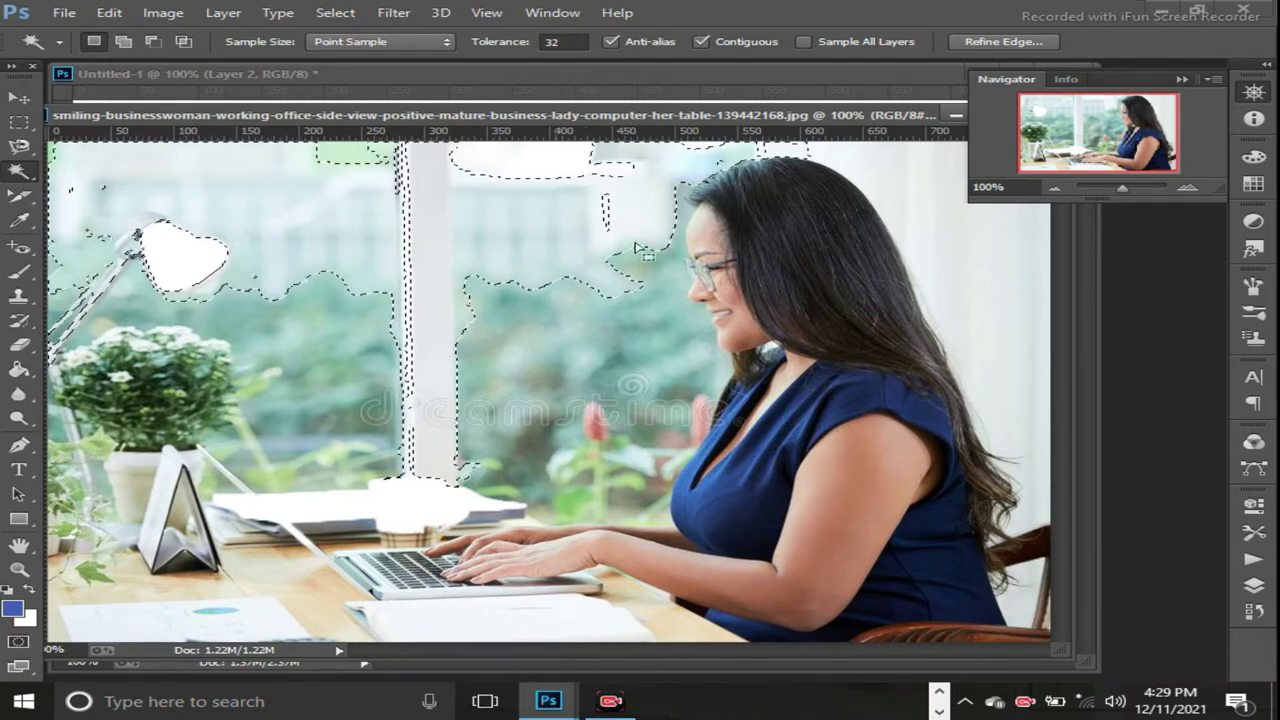
pyautogui.click(497, 628)
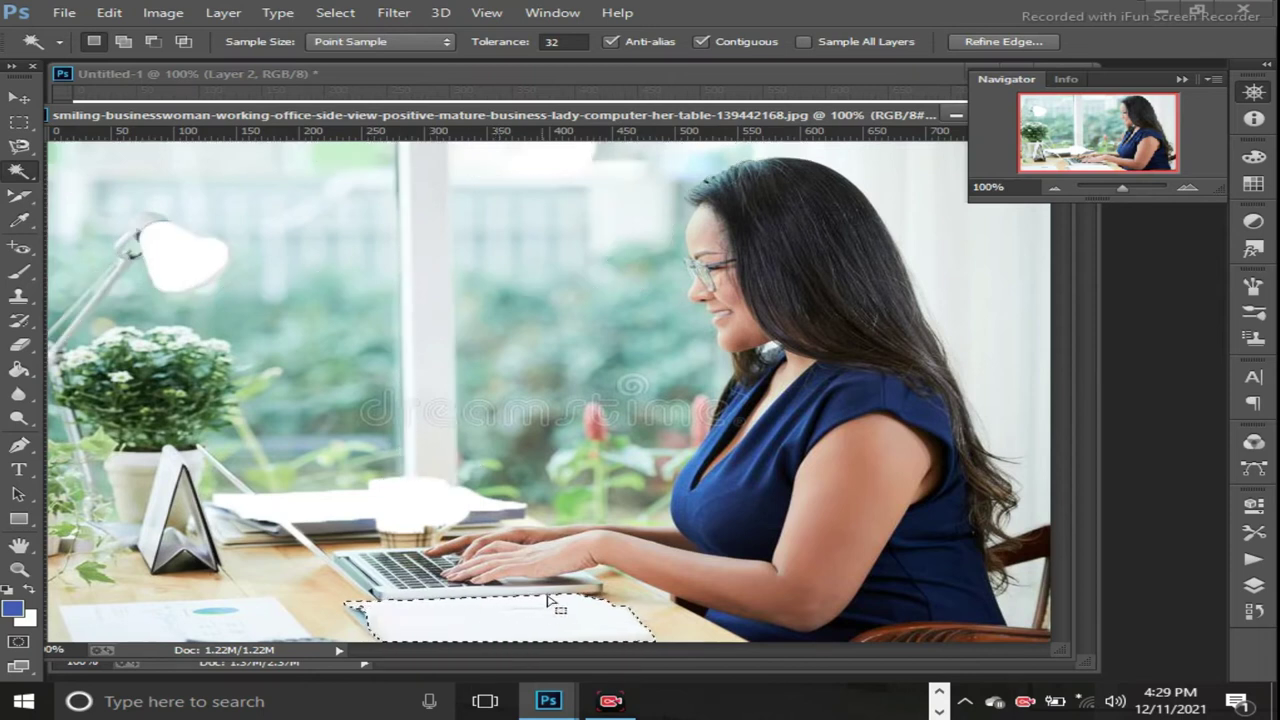
pyautogui.click(193, 600)
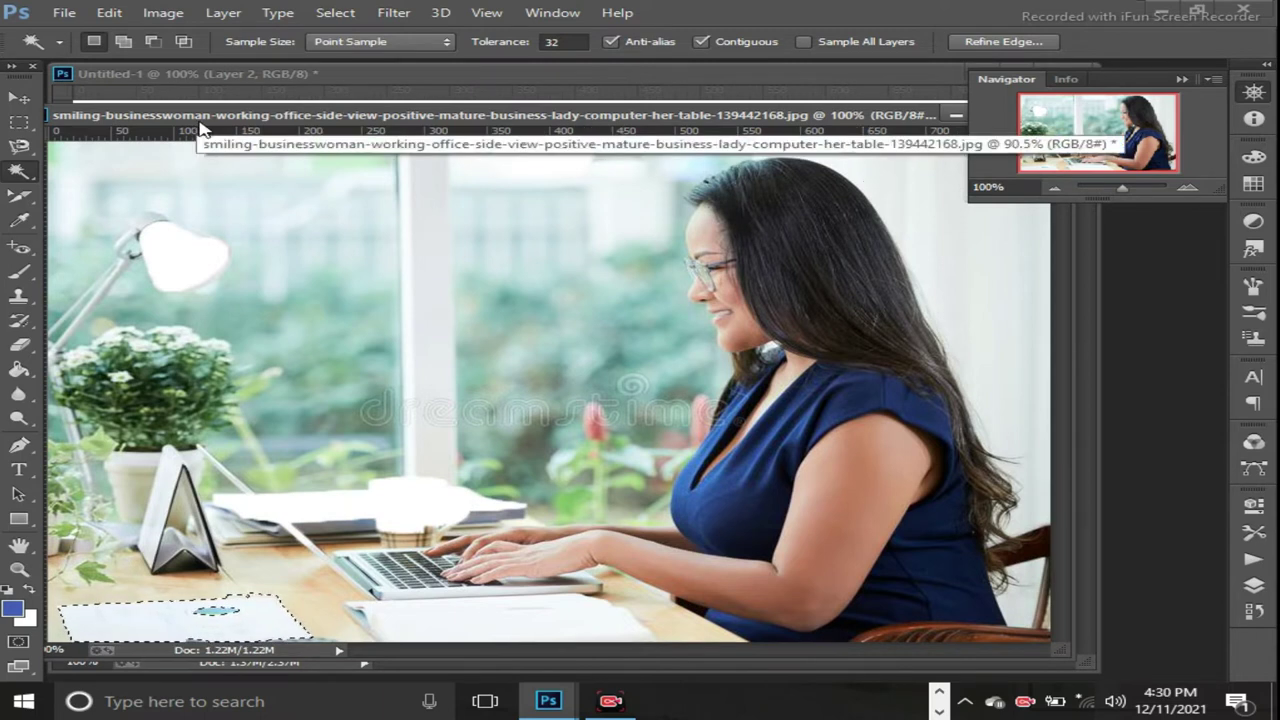
# - Browse the Open dialog to Local Disk (E:) and into the presentation folder
pyautogui.hotkey('ctrl', 'o')
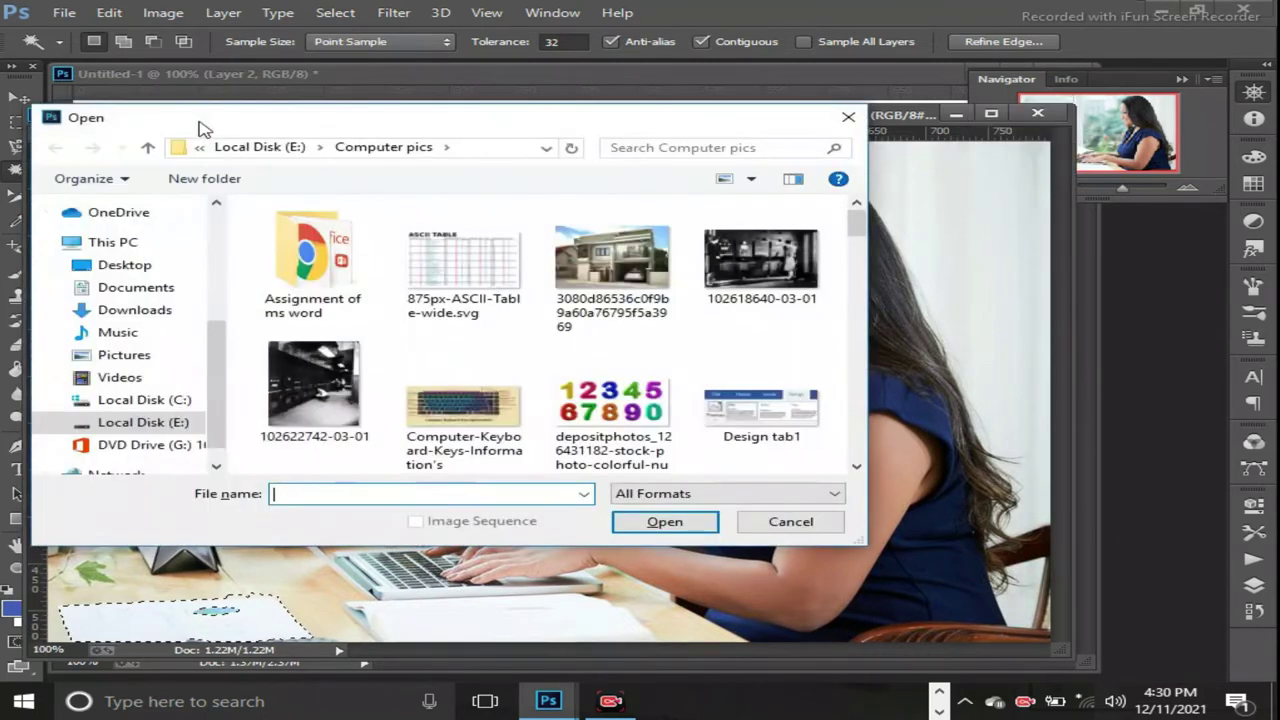
pyautogui.moveTo(856, 225)
pyautogui.mouseDown()
pyautogui.moveTo(858, 390)
pyautogui.moveTo(851, 222)
pyautogui.mouseUp()
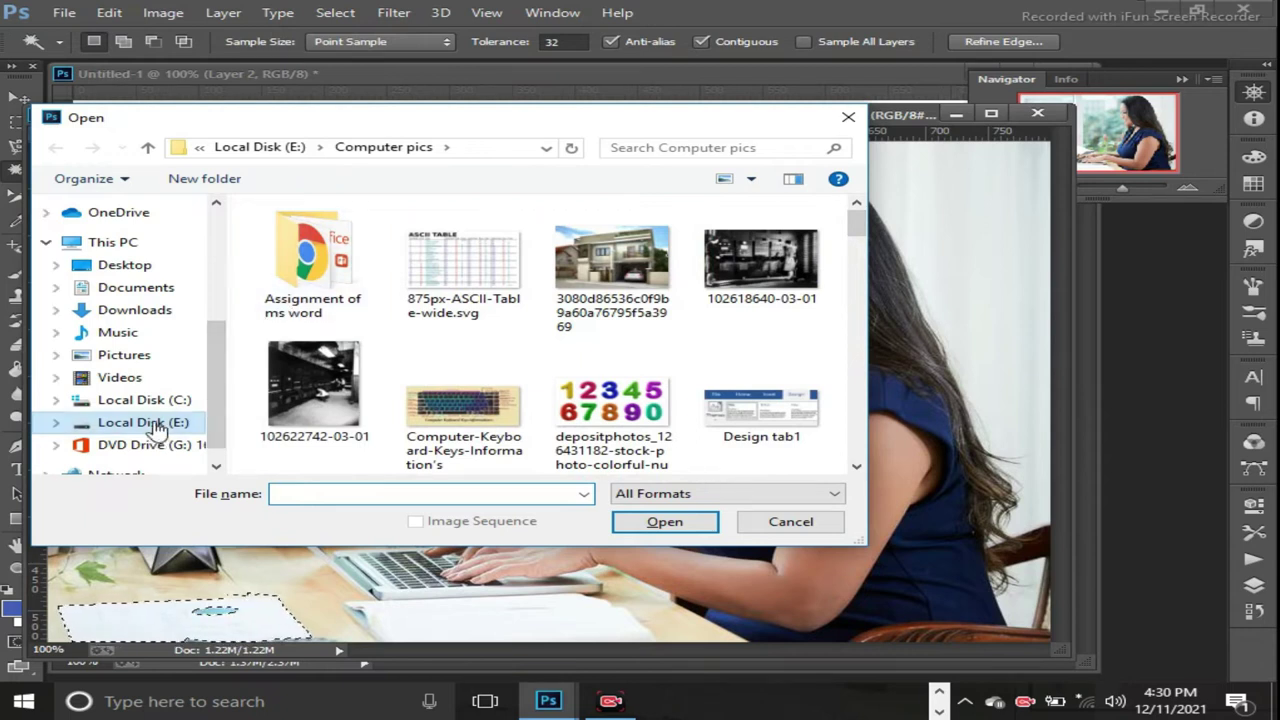
pyautogui.click(66, 421)
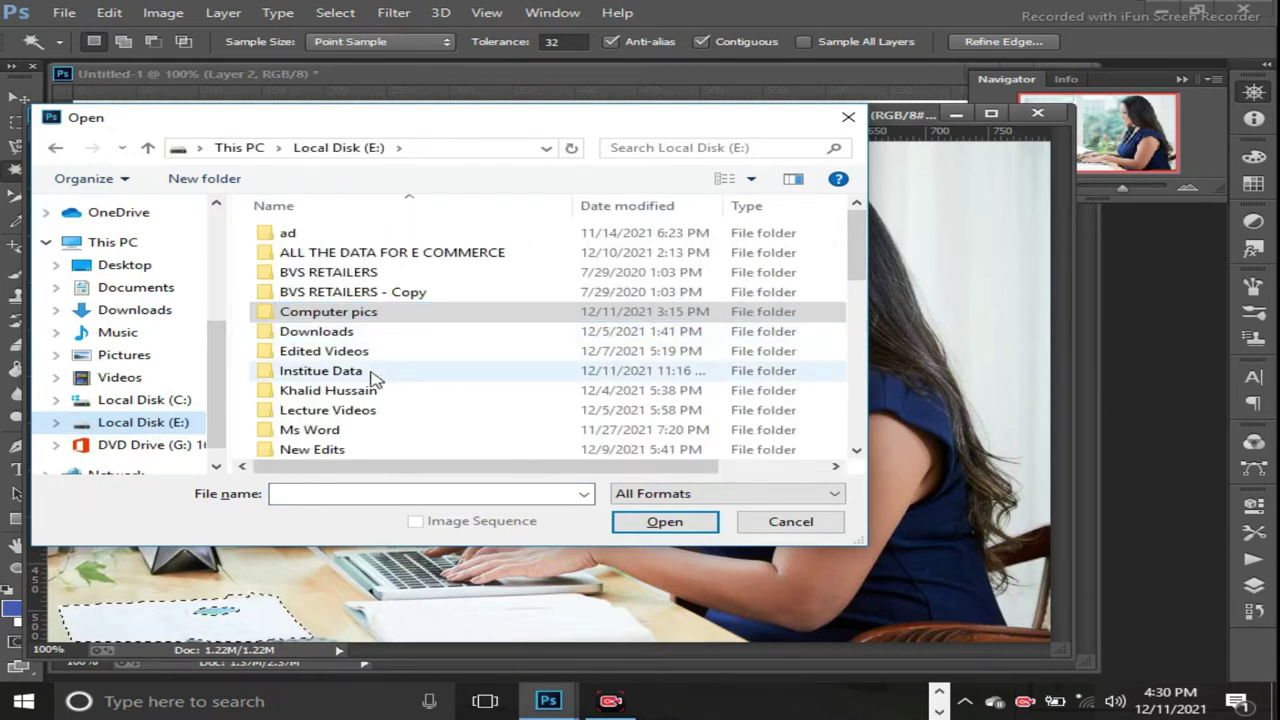
pyautogui.moveTo(858, 260); pyautogui.dragTo(862, 285)
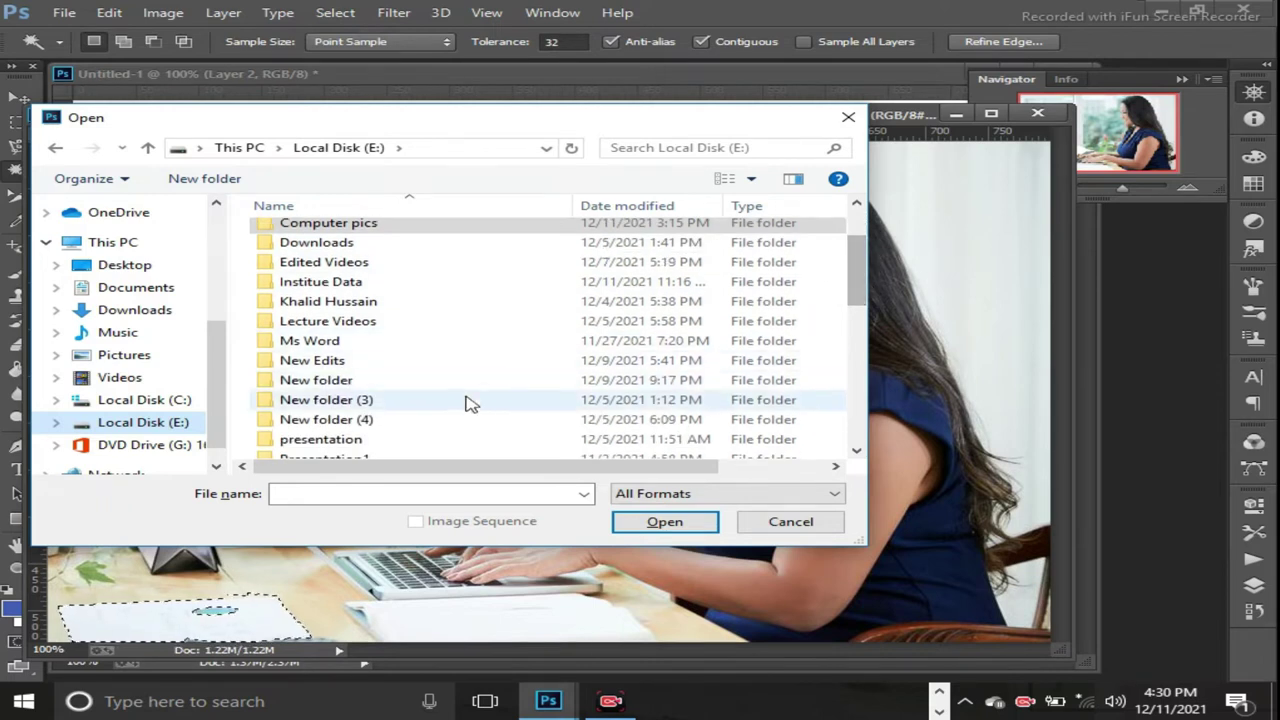
pyautogui.doubleClick(376, 441)
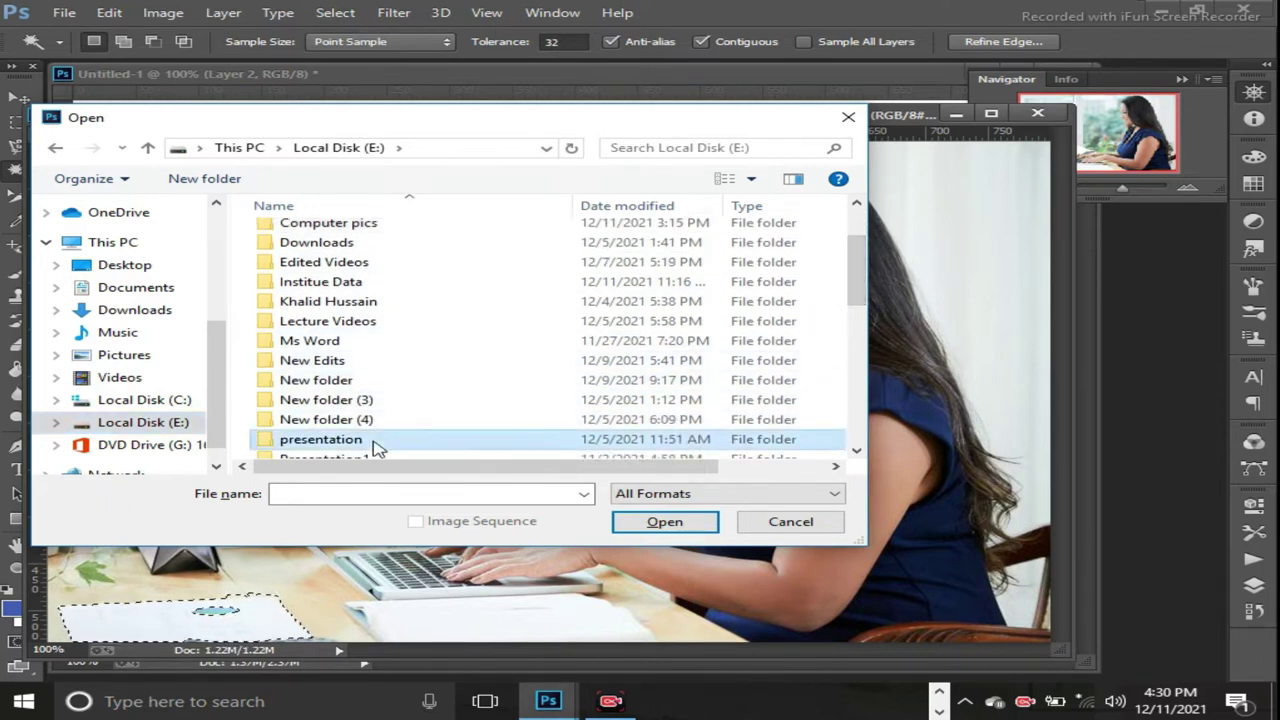
pyautogui.moveTo(860, 250)
pyautogui.mouseDown()
pyautogui.moveTo(850, 447)
pyautogui.moveTo(846, 323)
pyautogui.moveTo(826, 242)
pyautogui.mouseUp()
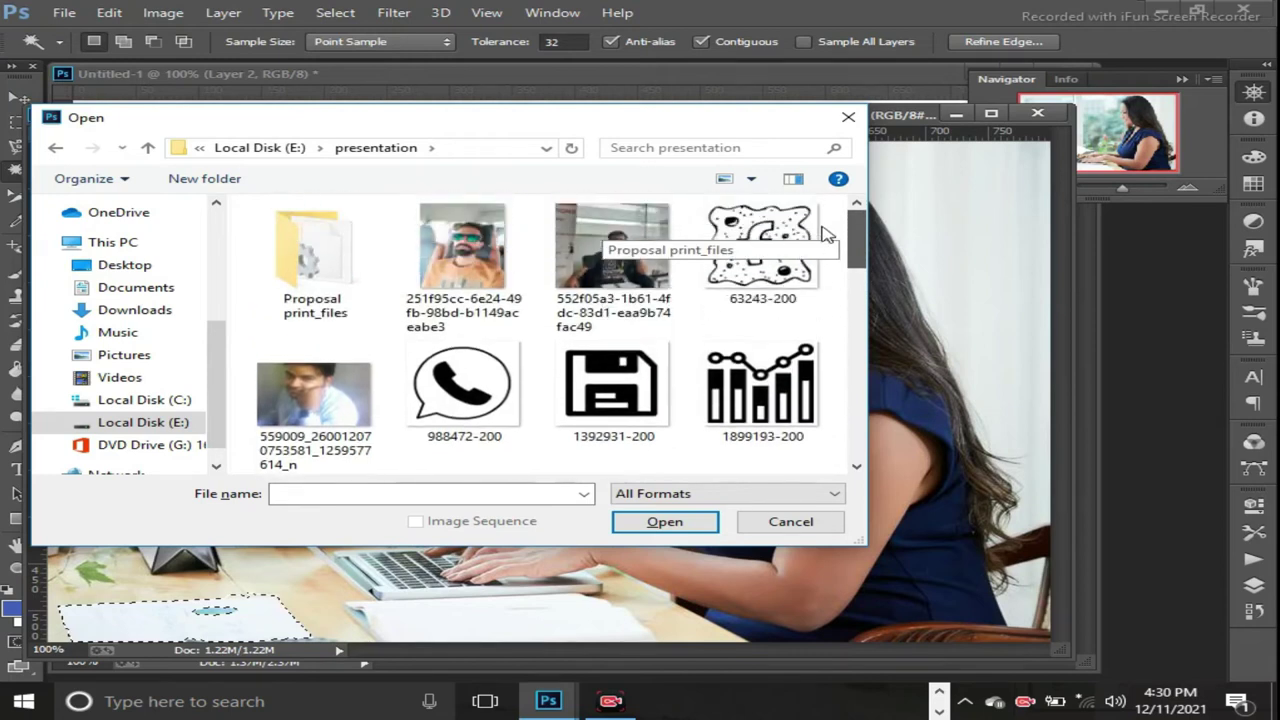
pyautogui.moveTo(849, 254); pyautogui.dragTo(855, 272)
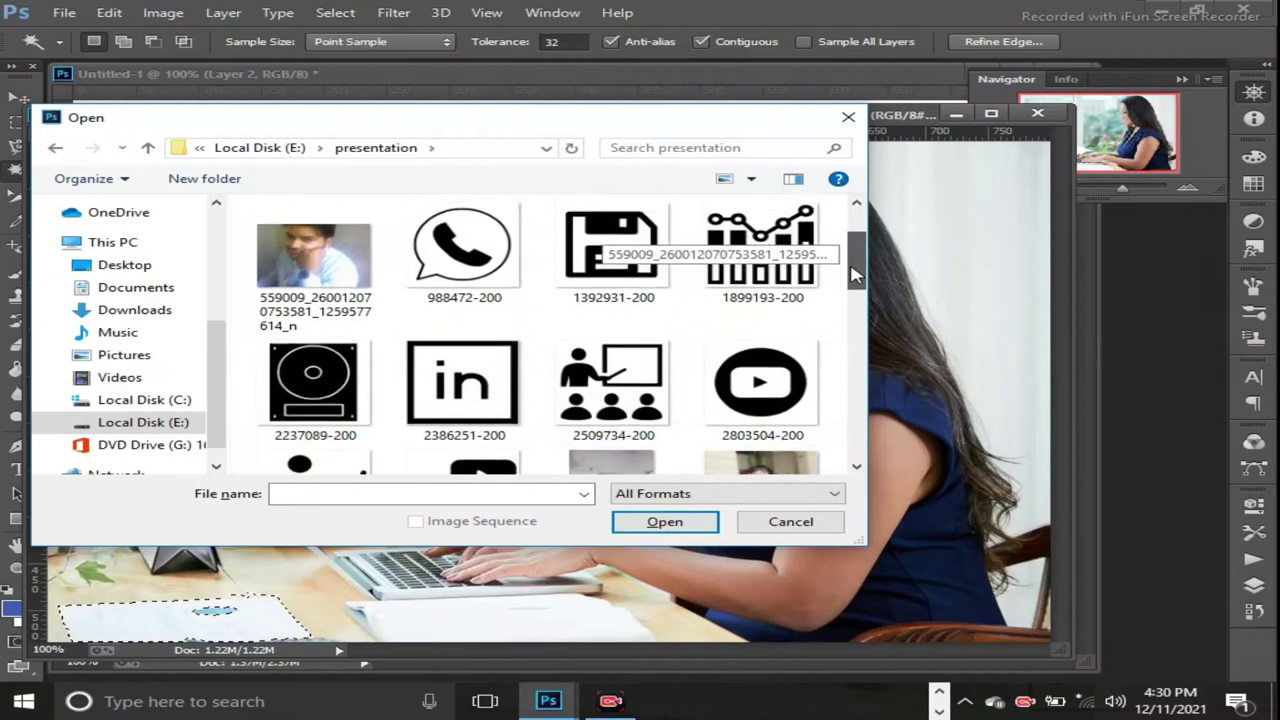
# - Open IMG_20210621_112130.jpg from the E: scan doc folder
pyautogui.moveTo(143, 422)
pyautogui.click(180, 432)
pyautogui.moveTo(858, 290); pyautogui.dragTo(857, 348)
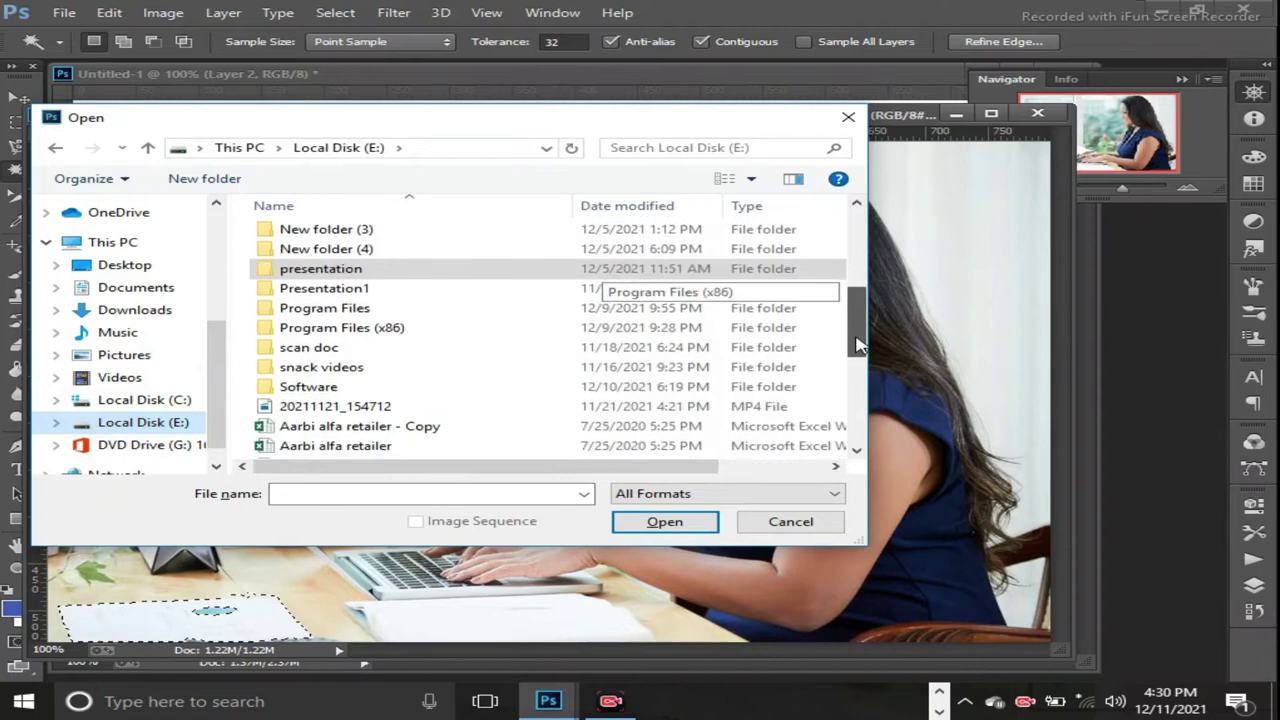
pyautogui.doubleClick(369, 362)
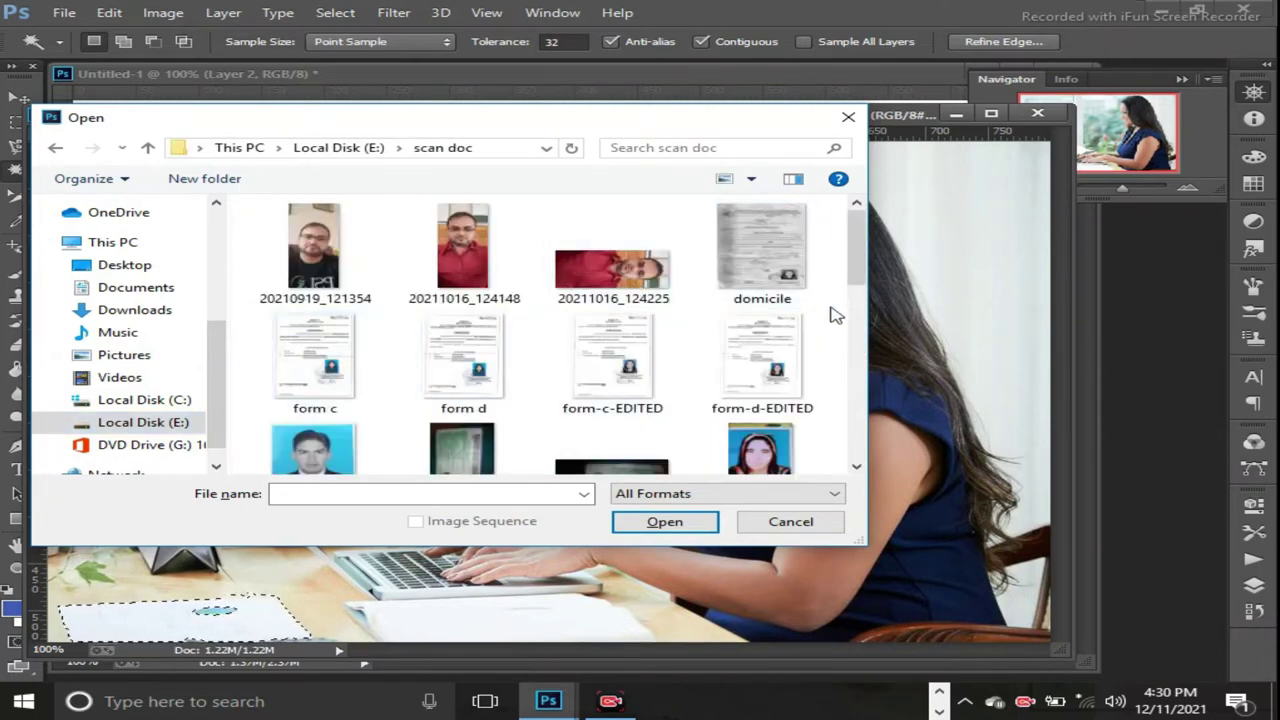
pyautogui.click(330, 452)
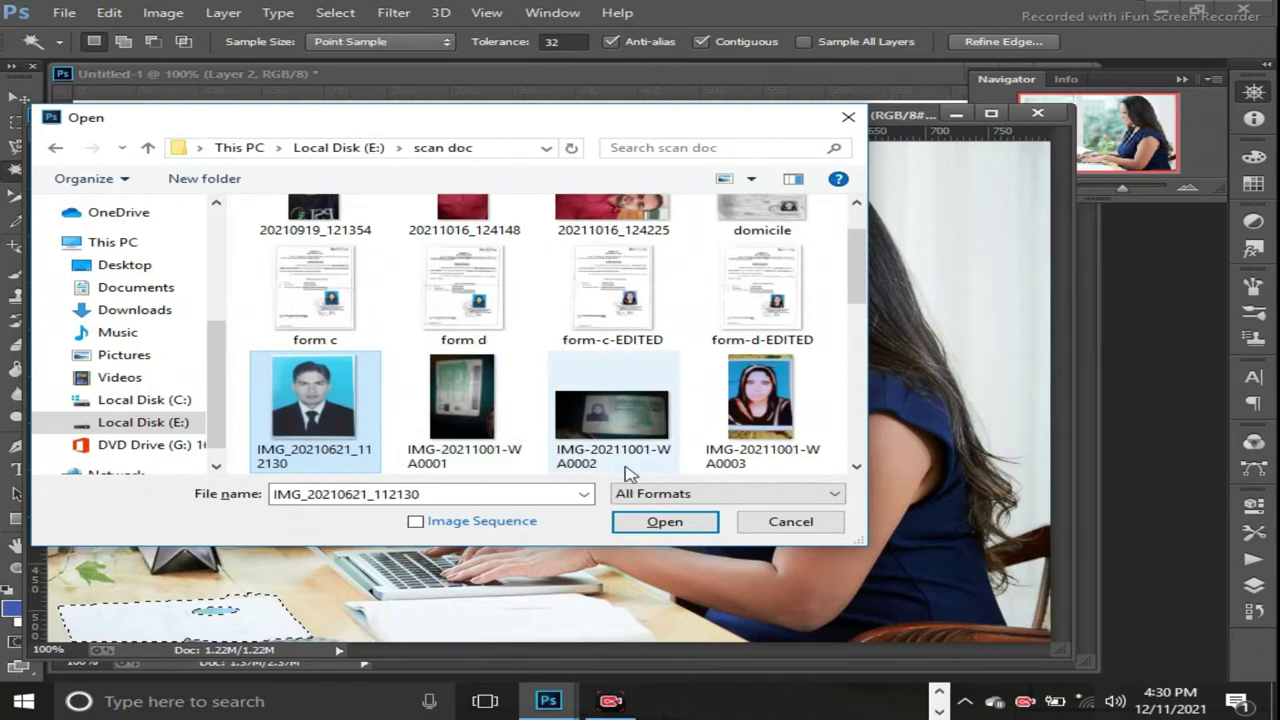
pyautogui.click(665, 521)
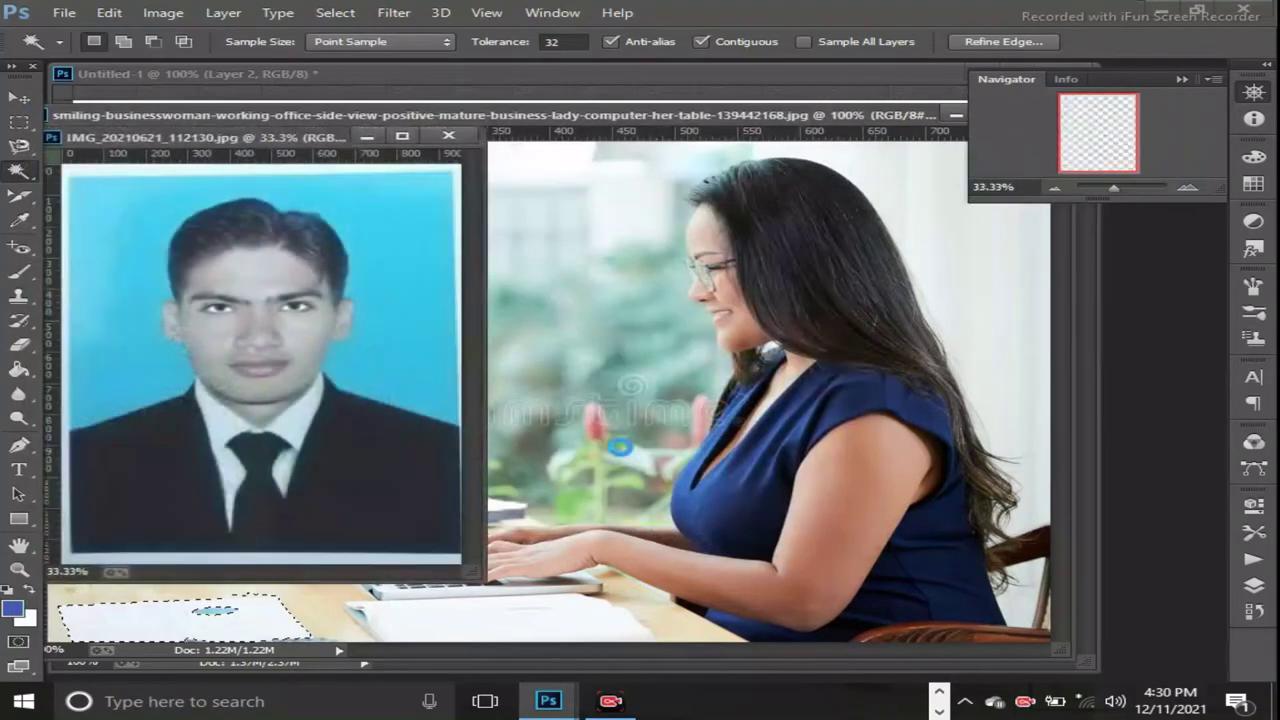
# - Move the portrait window right, then select its blue background including the top-left area
pyautogui.moveTo(283, 143); pyautogui.dragTo(367, 147)
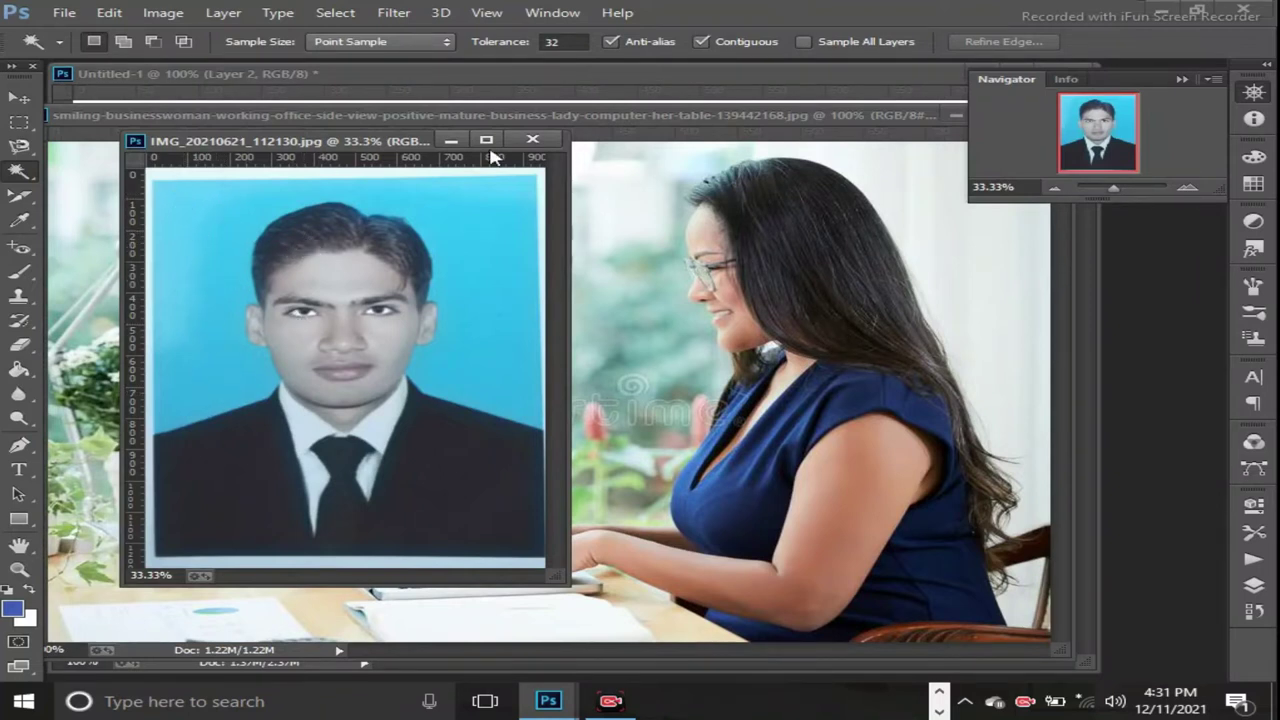
pyautogui.click(486, 325)
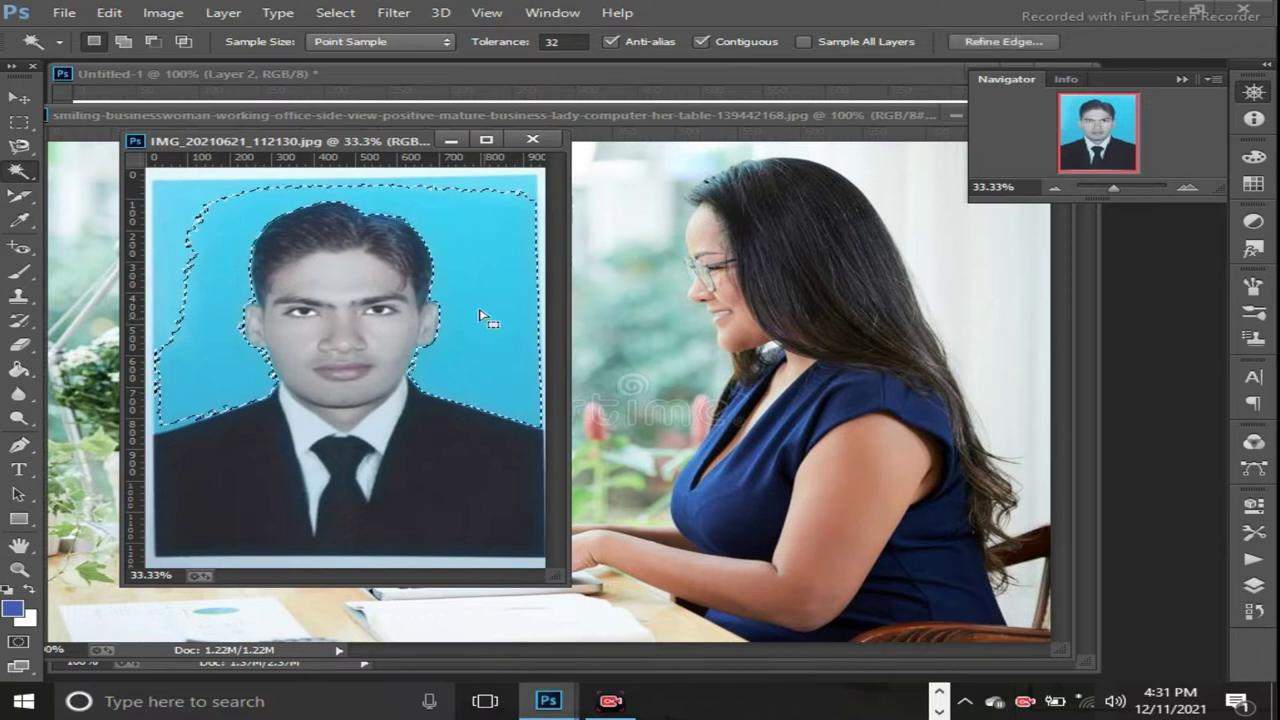
pyautogui.keyDown('shift'); pyautogui.click(184, 196); pyautogui.keyUp('shift')
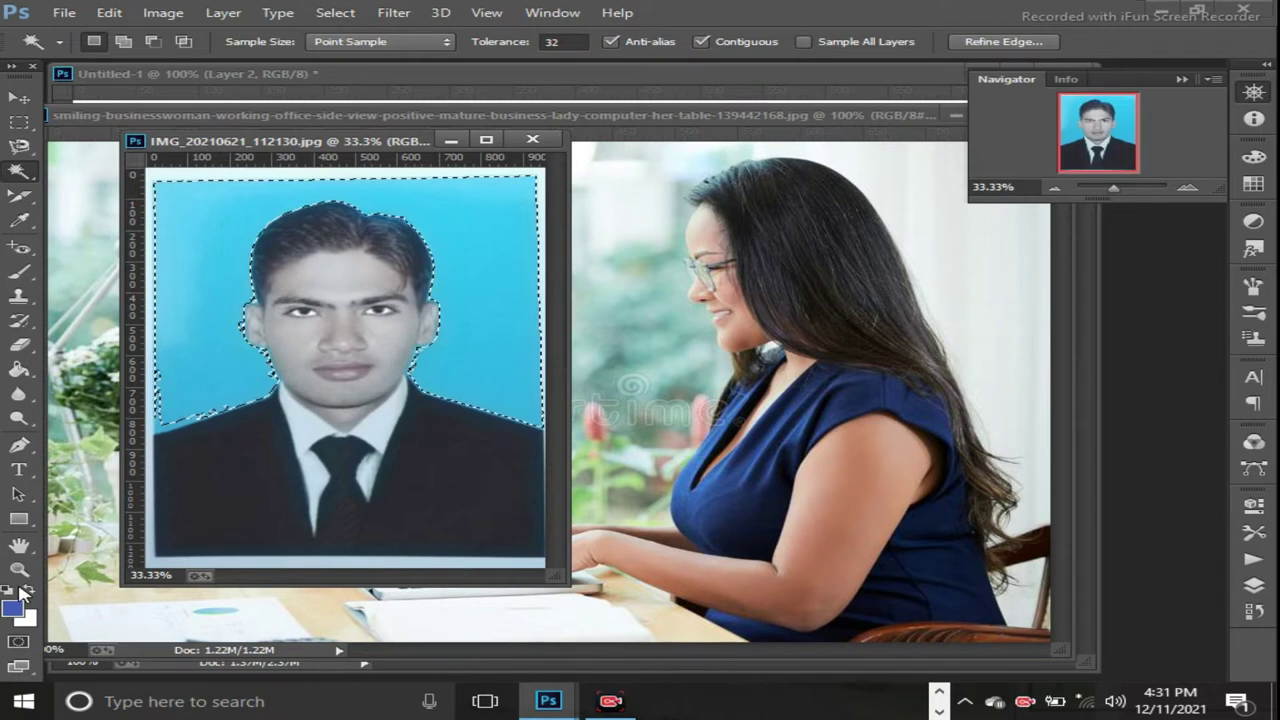
# - Try white and blue fills on the background, clear the selection, and return to the Magic Wand
pyautogui.hotkey('ctrl', 'BackSpace')
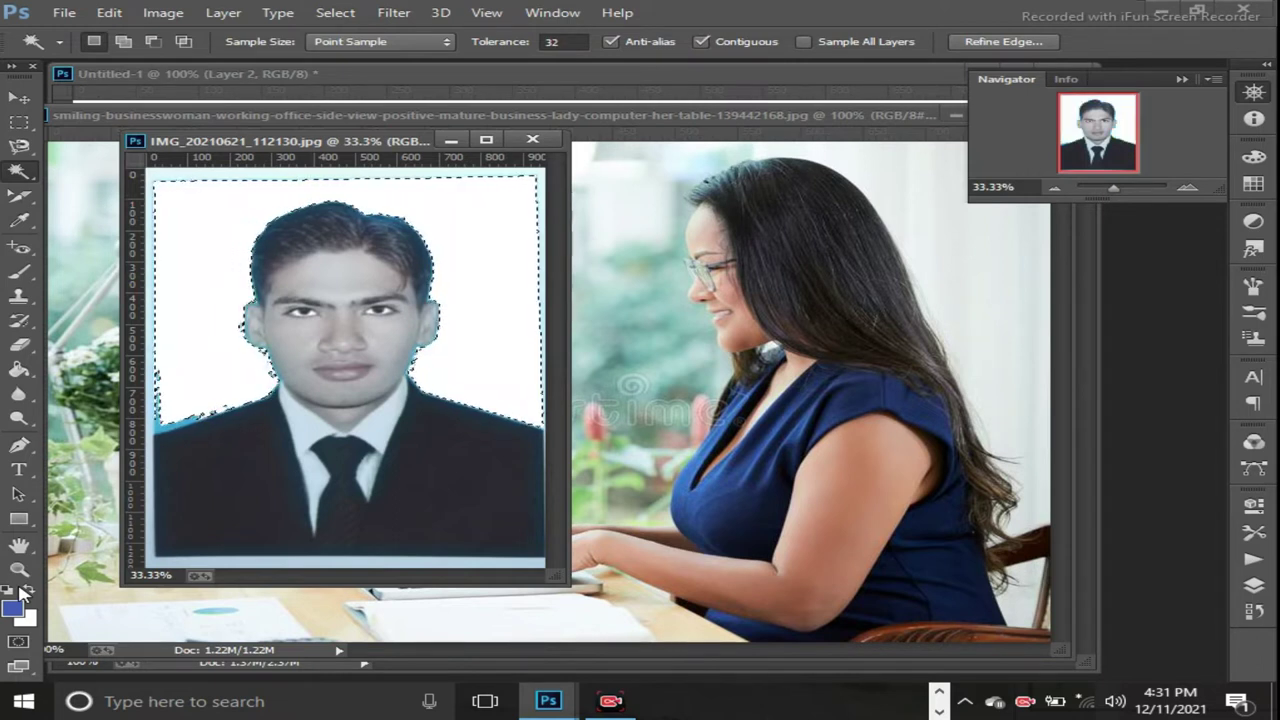
pyautogui.hotkey('alt', 'BackSpace')
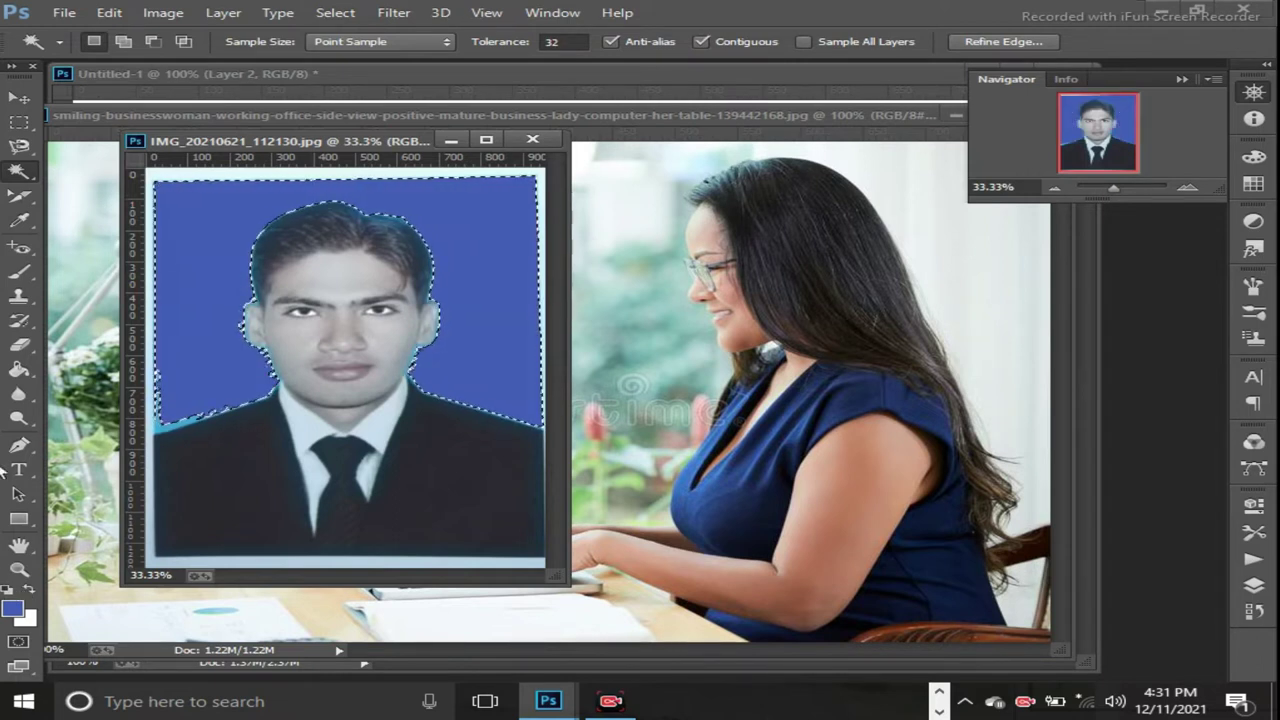
pyautogui.click(18, 124)
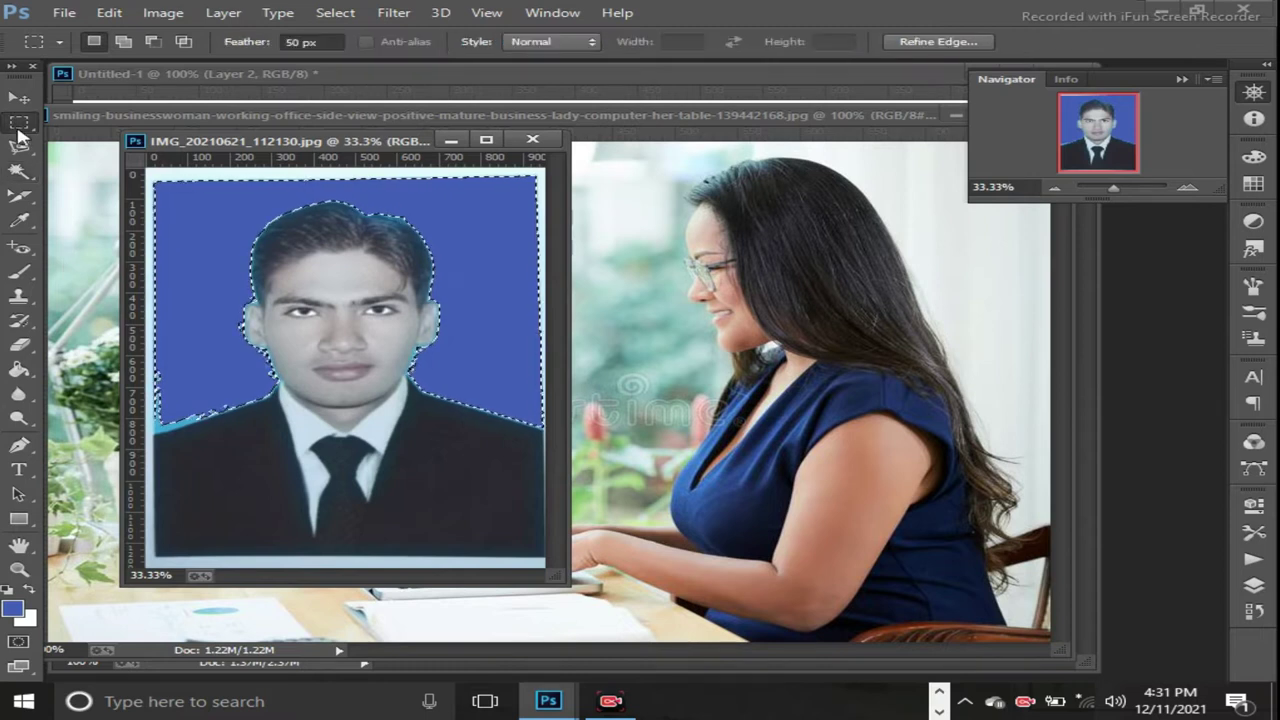
pyautogui.click(274, 422)
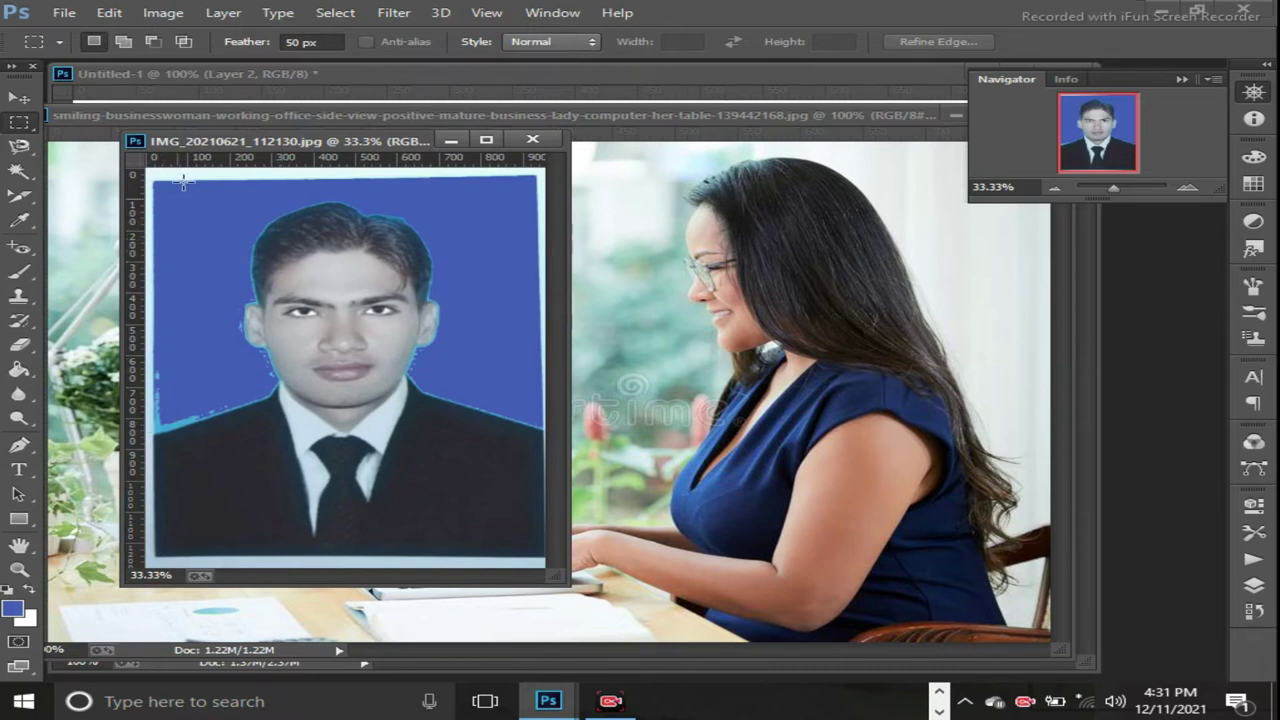
pyautogui.click(18, 174)
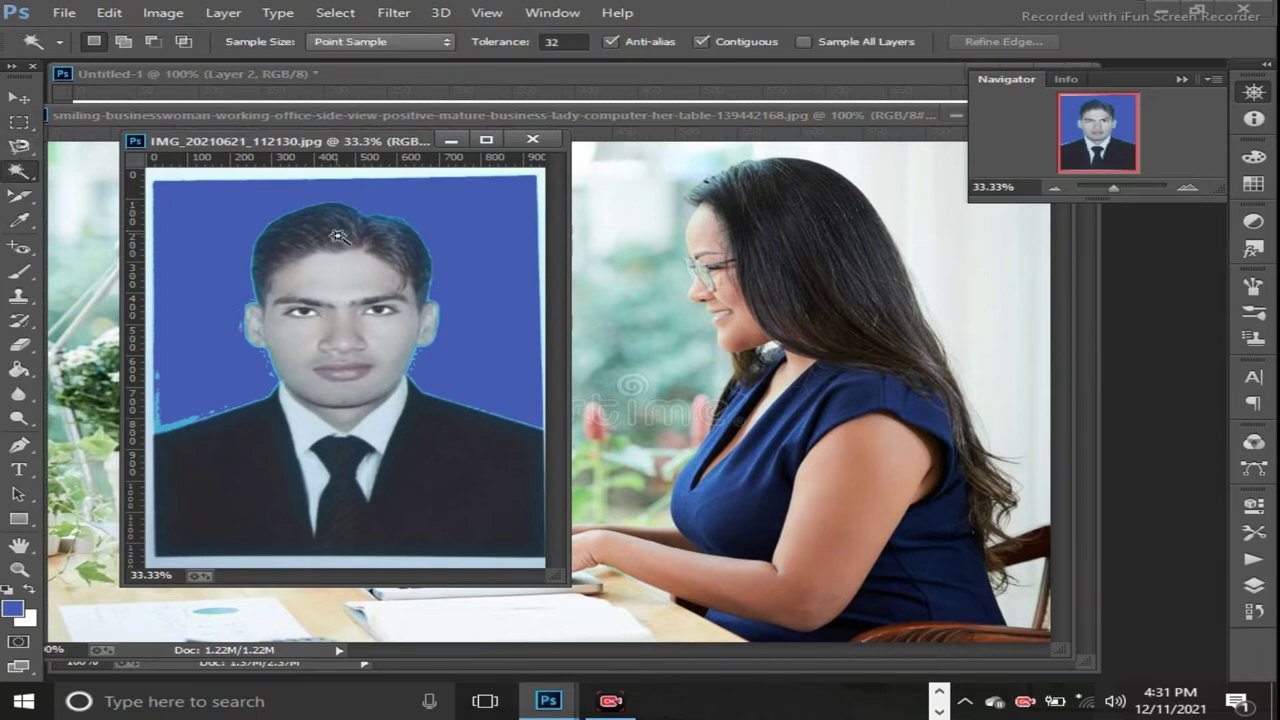
pyautogui.click(186, 424)
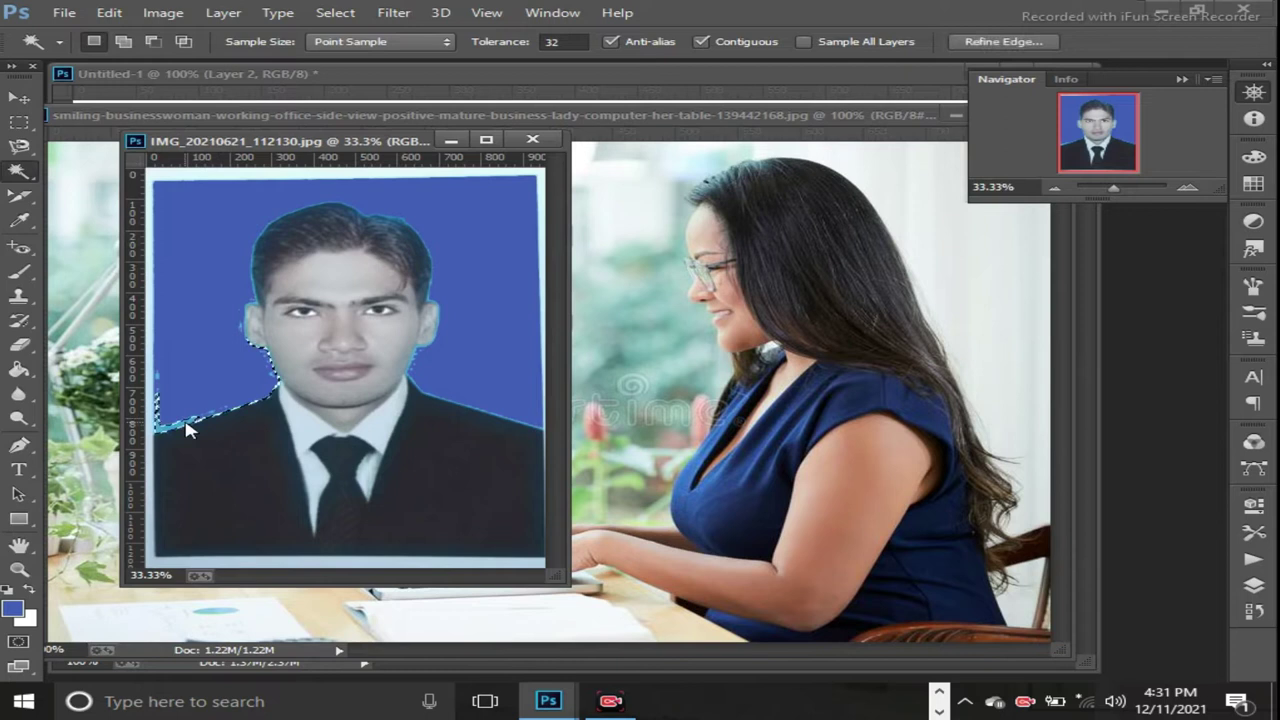
pyautogui.click(186, 428)
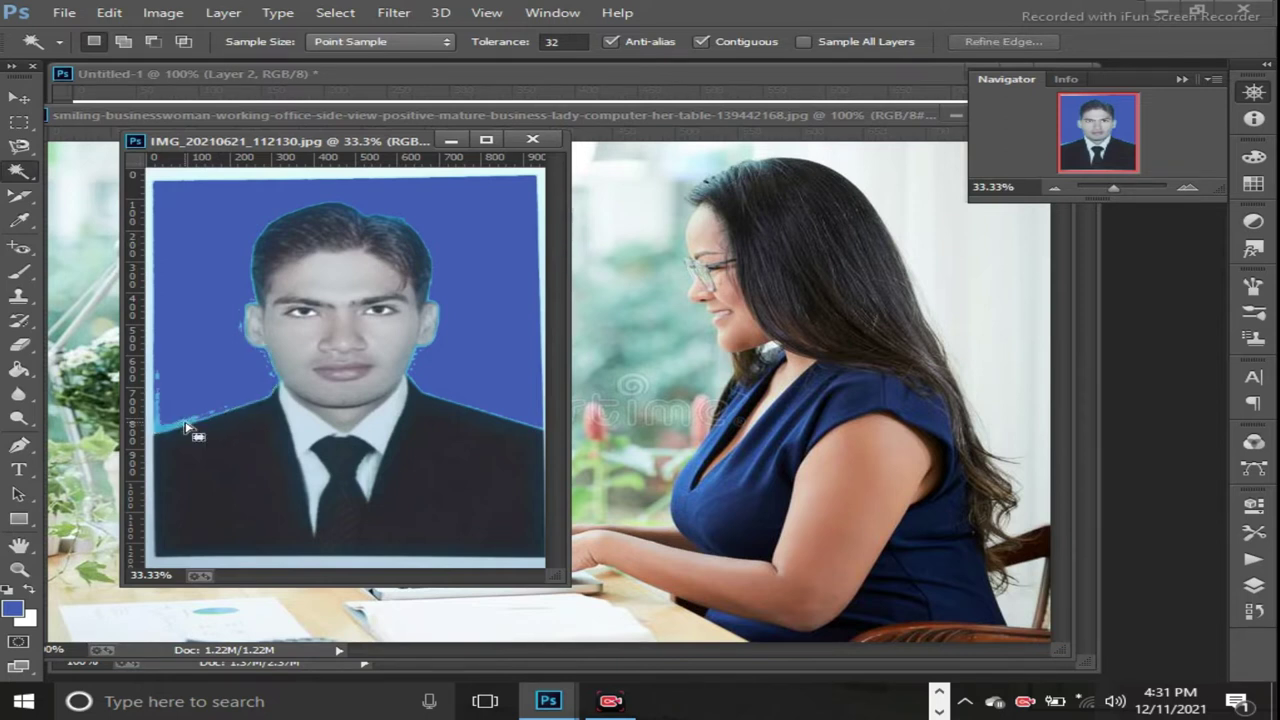
pyautogui.hotkey('alt', 'BackSpace')
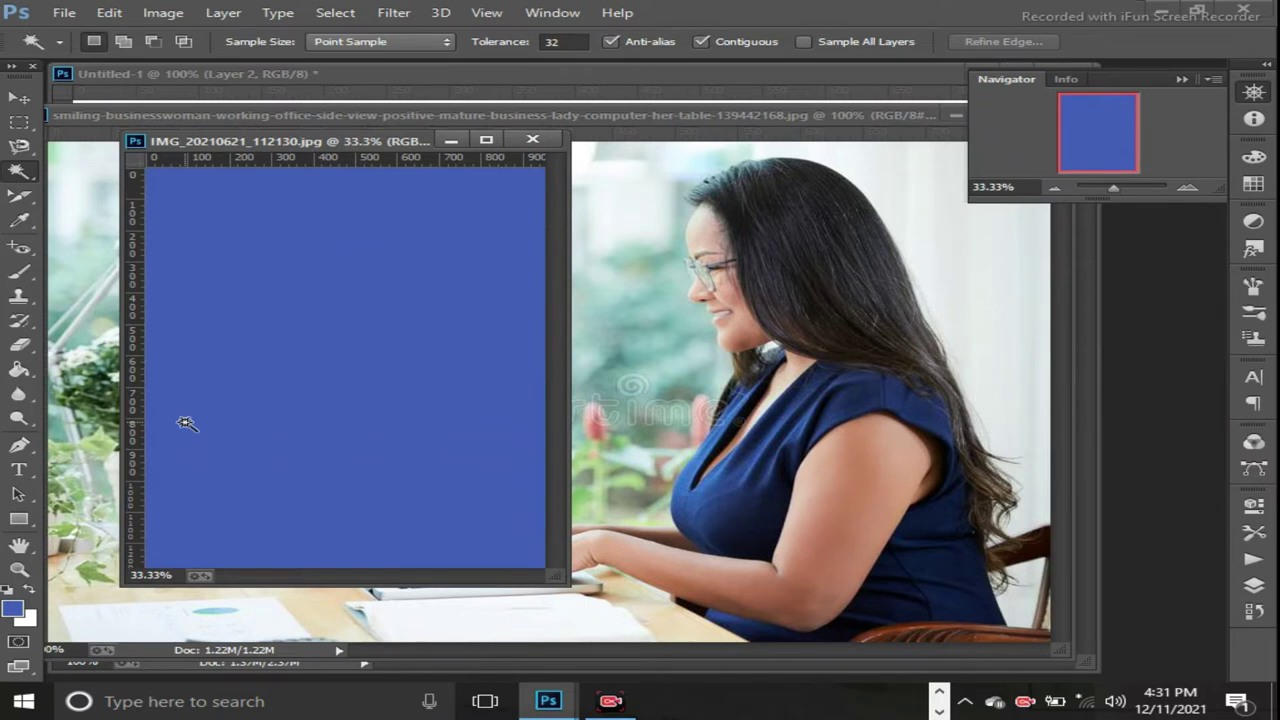
pyautogui.hotkey('ctrl', 'z')
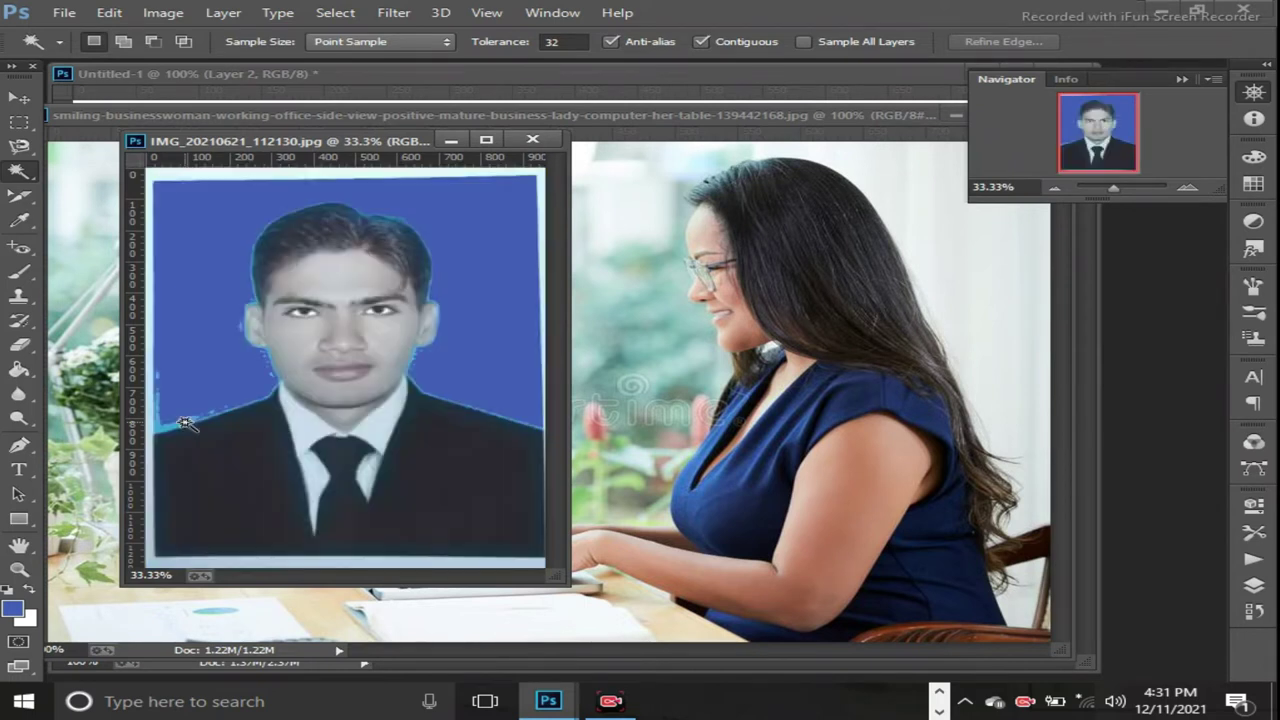
pyautogui.click(180, 424)
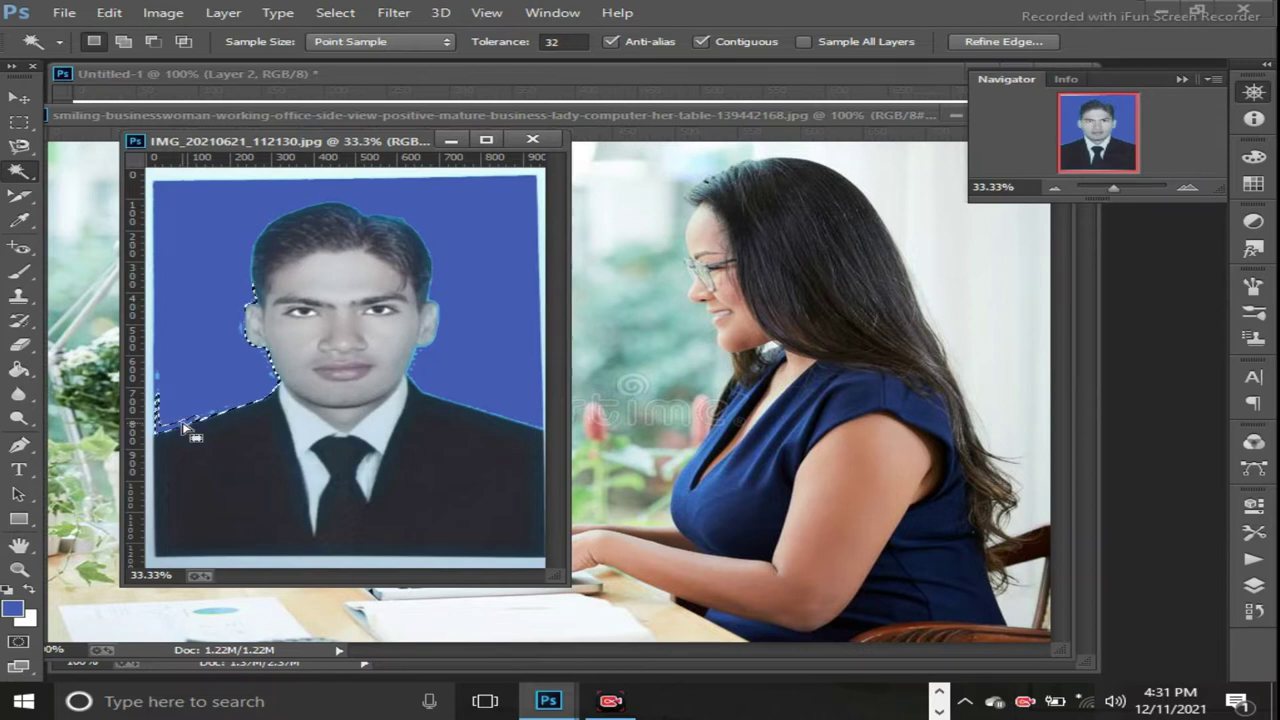
pyautogui.click(416, 357)
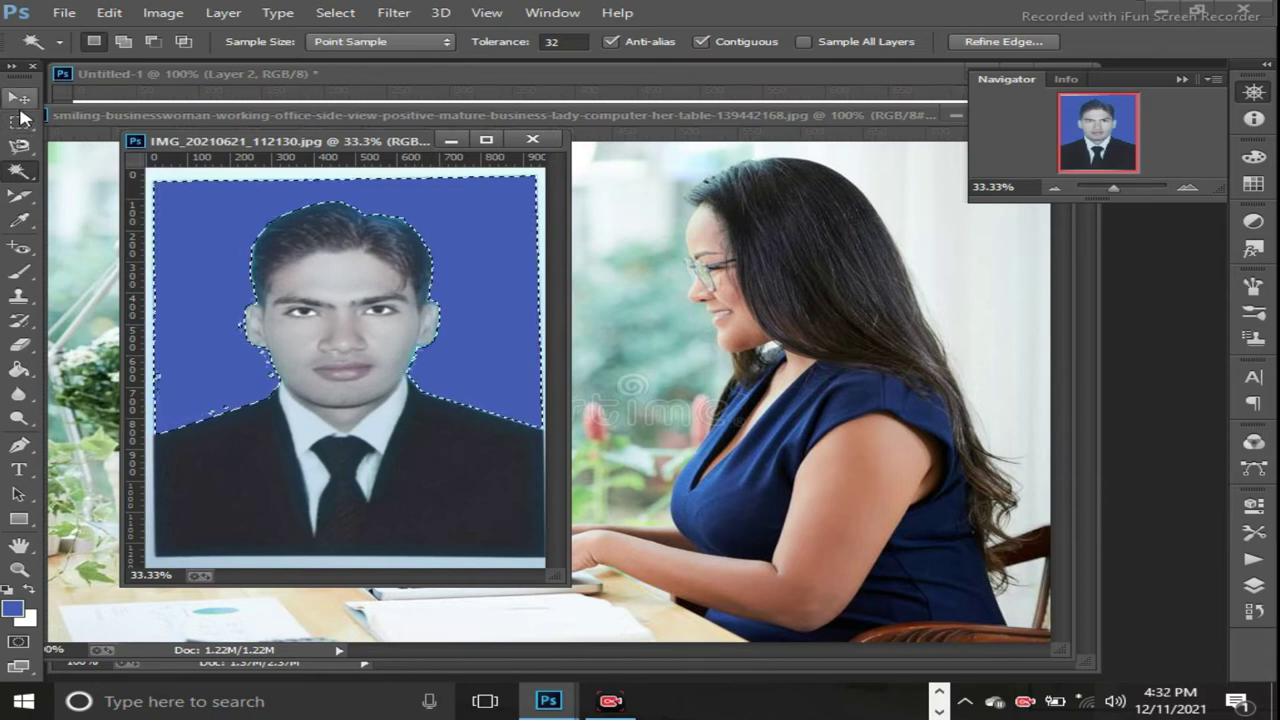
pyautogui.click(20, 120)
pyautogui.click(198, 240)
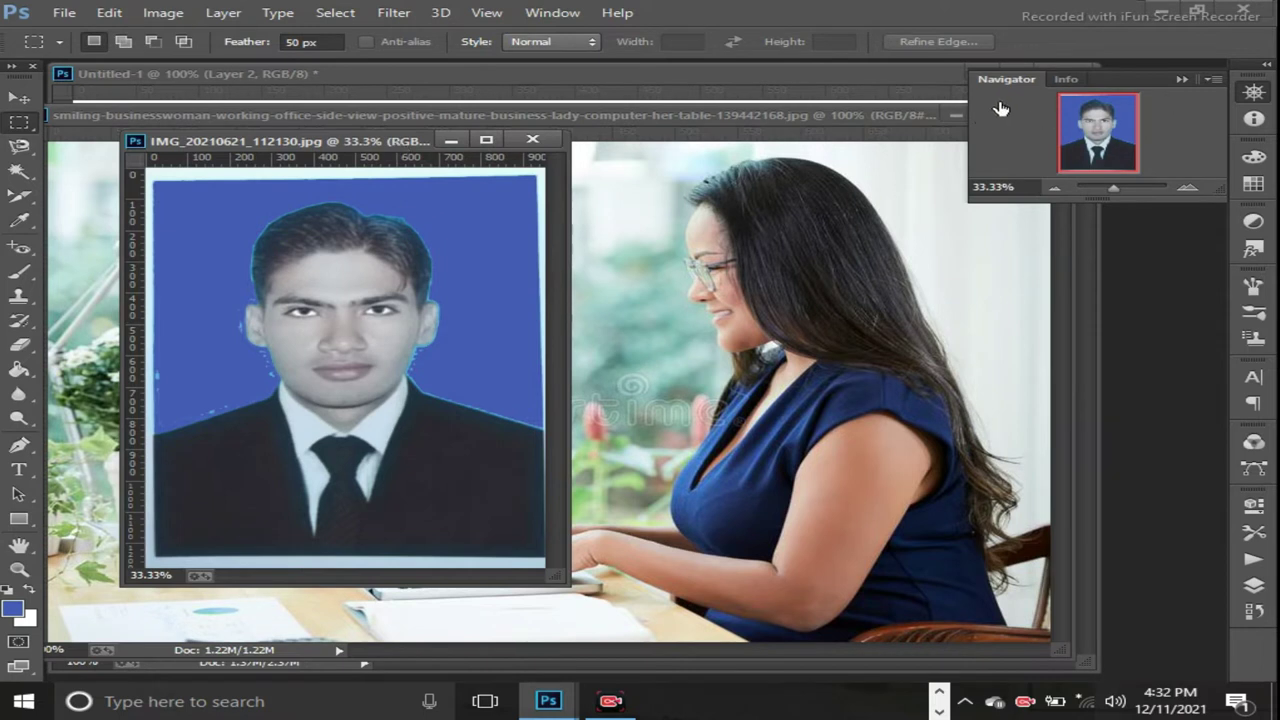
# - Close Untitled-1 and the businesswoman photo without saving
pyautogui.click(1256, 90)
pyautogui.click(1063, 72)
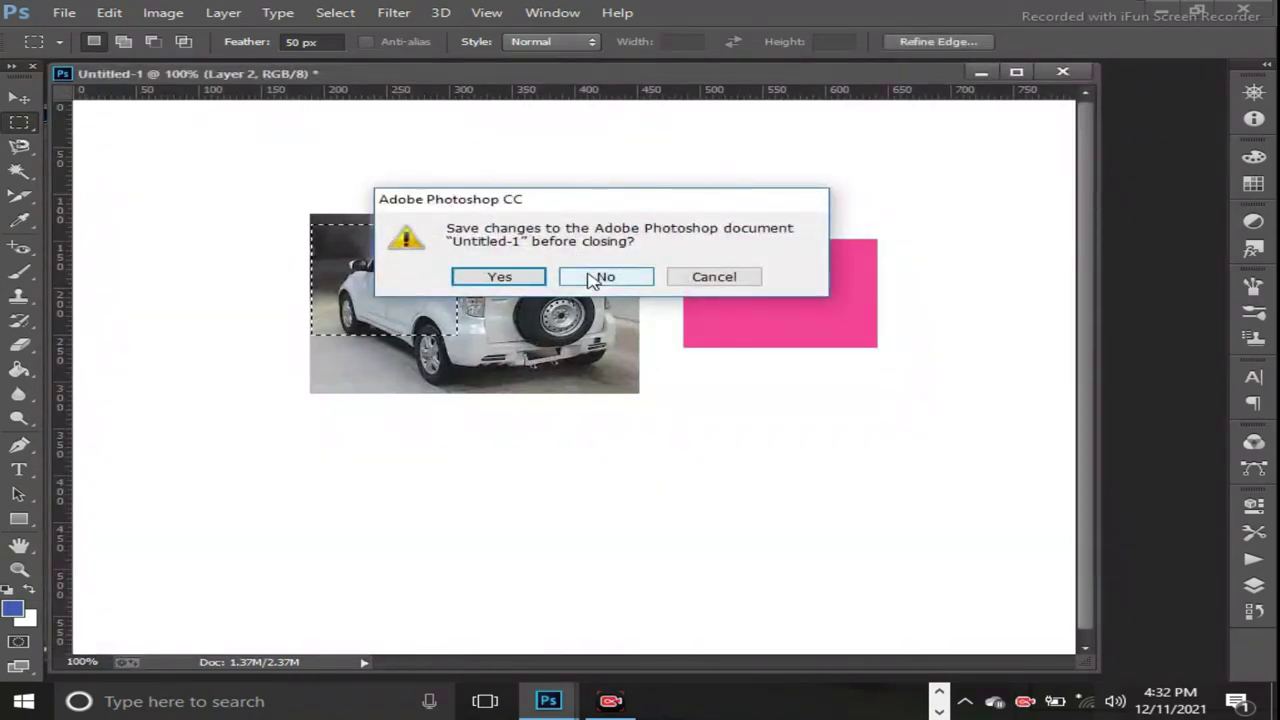
pyautogui.click(592, 277)
pyautogui.hotkey('ctrl', 'w')
pyautogui.click(1037, 113)
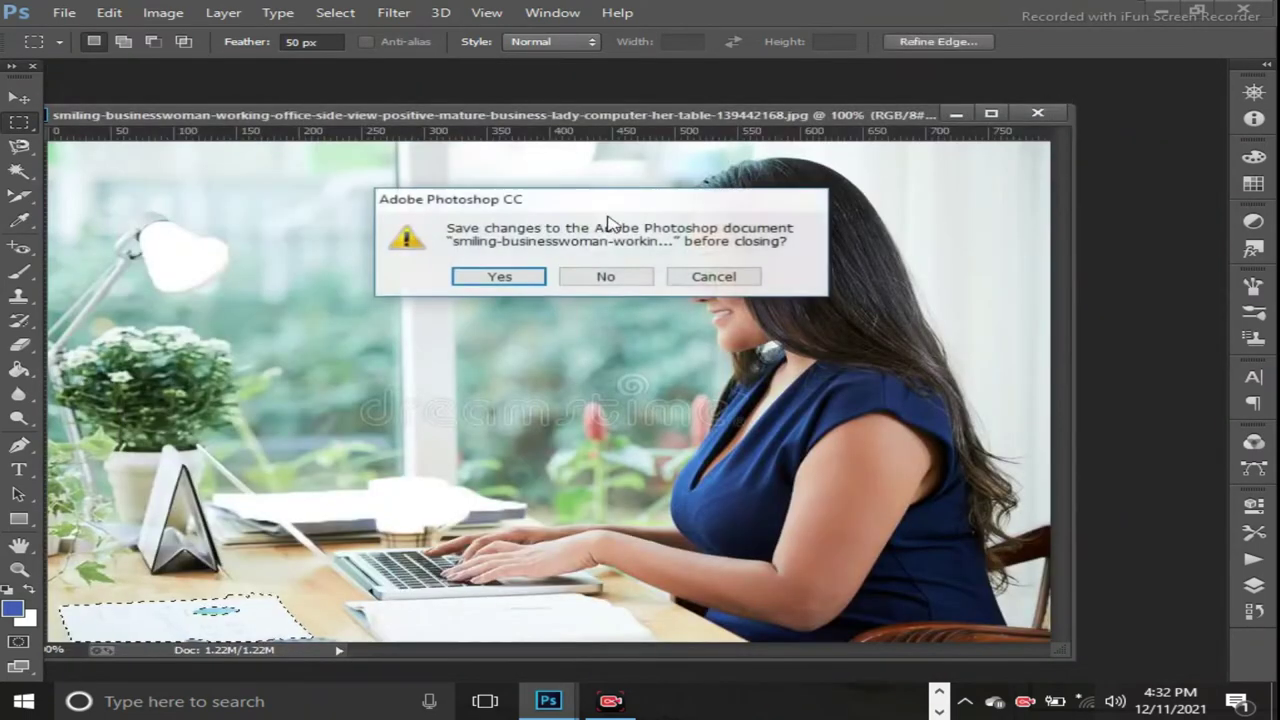
pyautogui.click(600, 278)
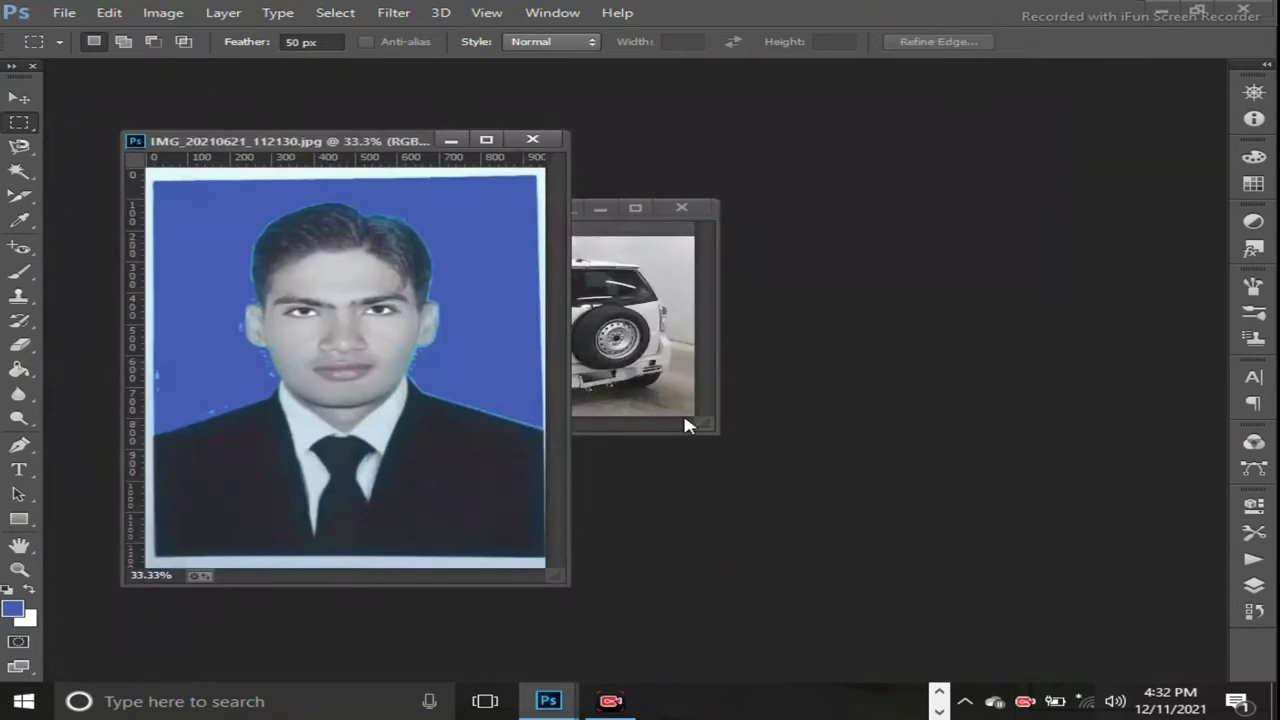
# - Close the car image and the portrait without saving
pyautogui.click(680, 210)
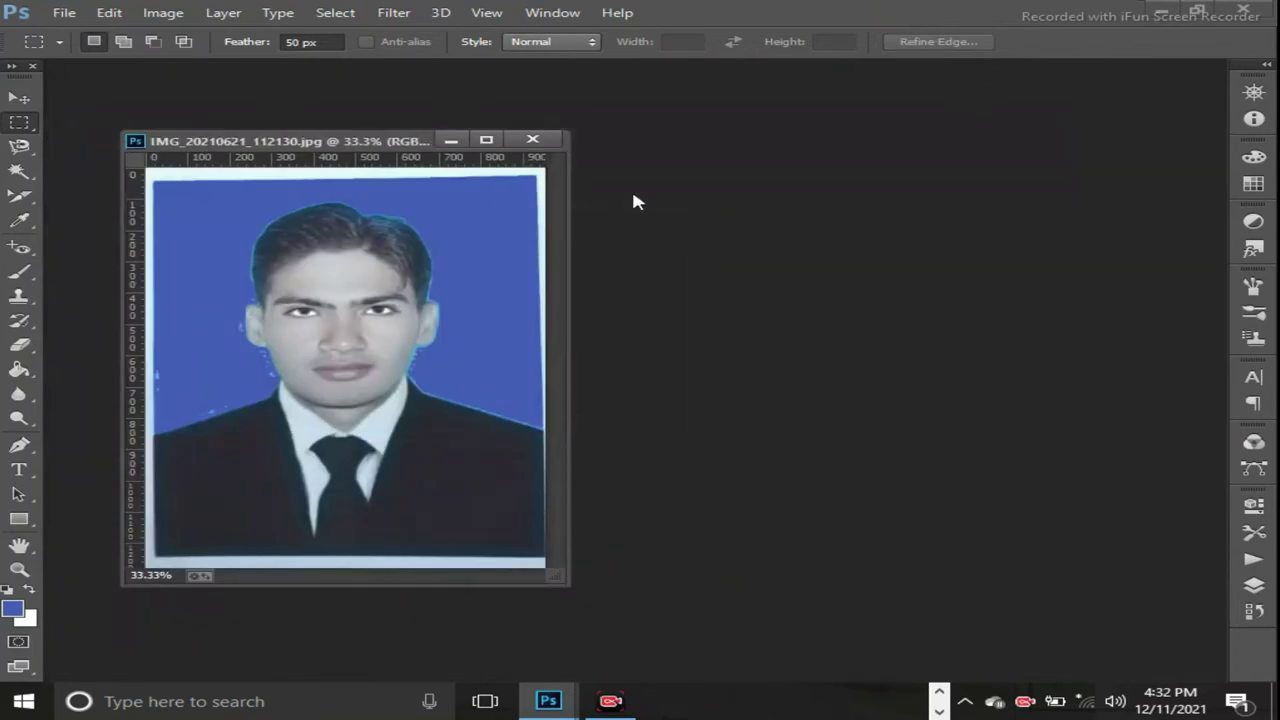
pyautogui.click(532, 140)
pyautogui.click(590, 281)
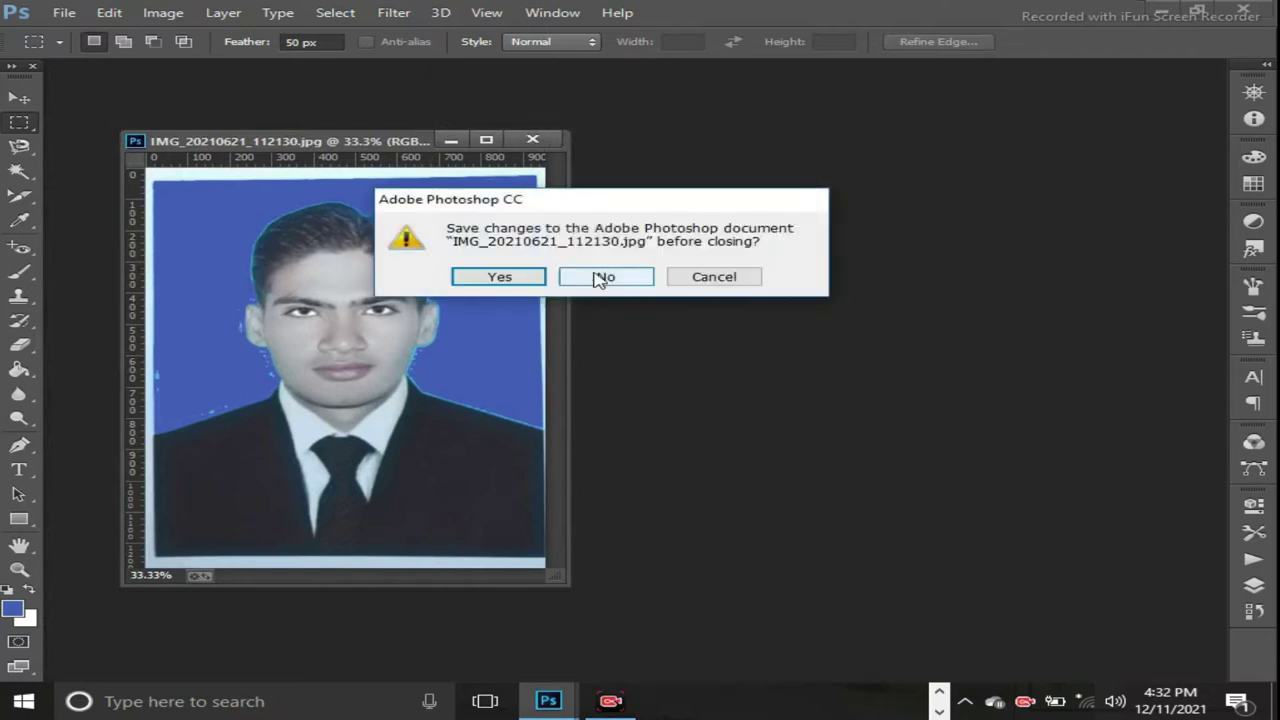
# - Create a new 1600 × 800 px, 72 ppi document with Background Color contents
pyautogui.click(64, 12)
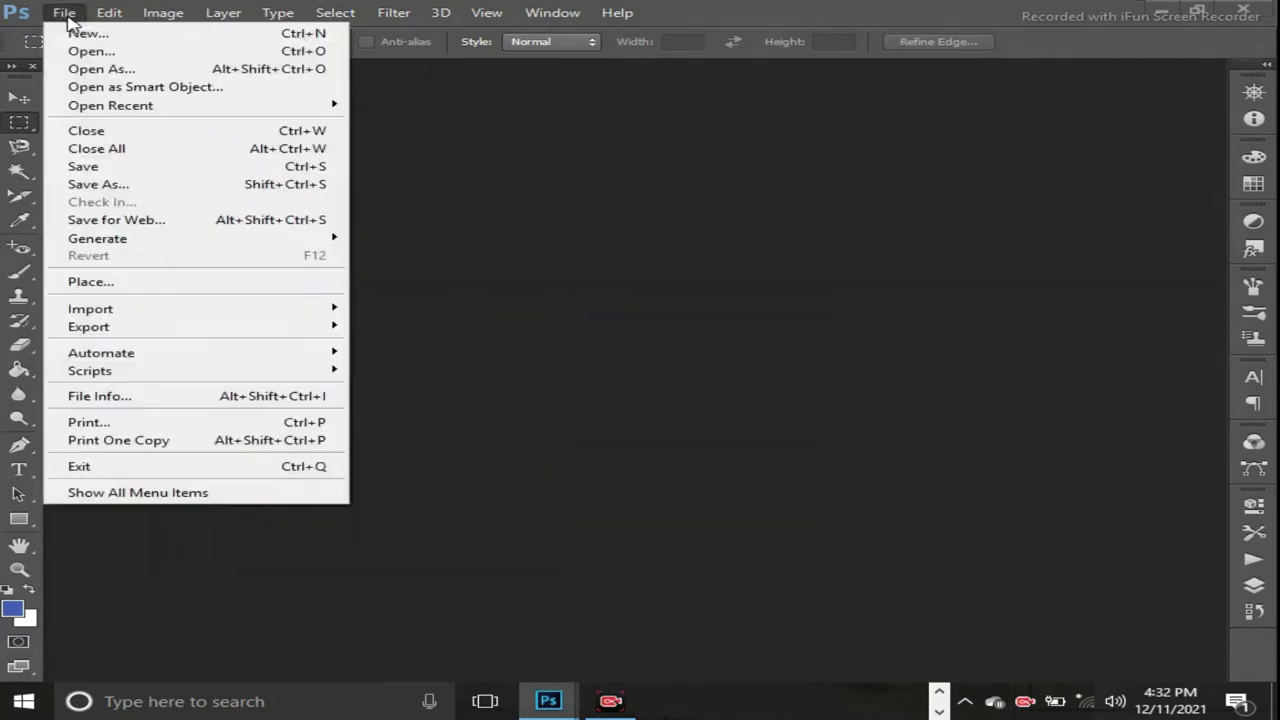
pyautogui.click(107, 40)
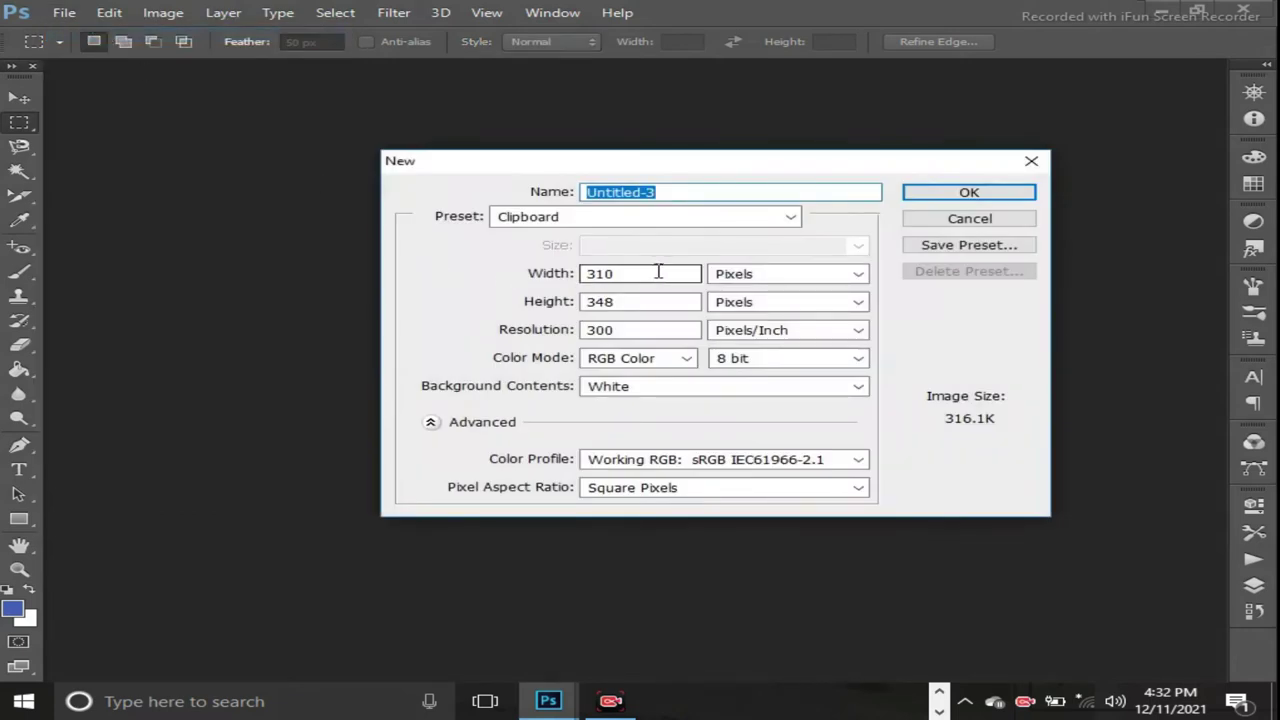
pyautogui.doubleClick(660, 272)
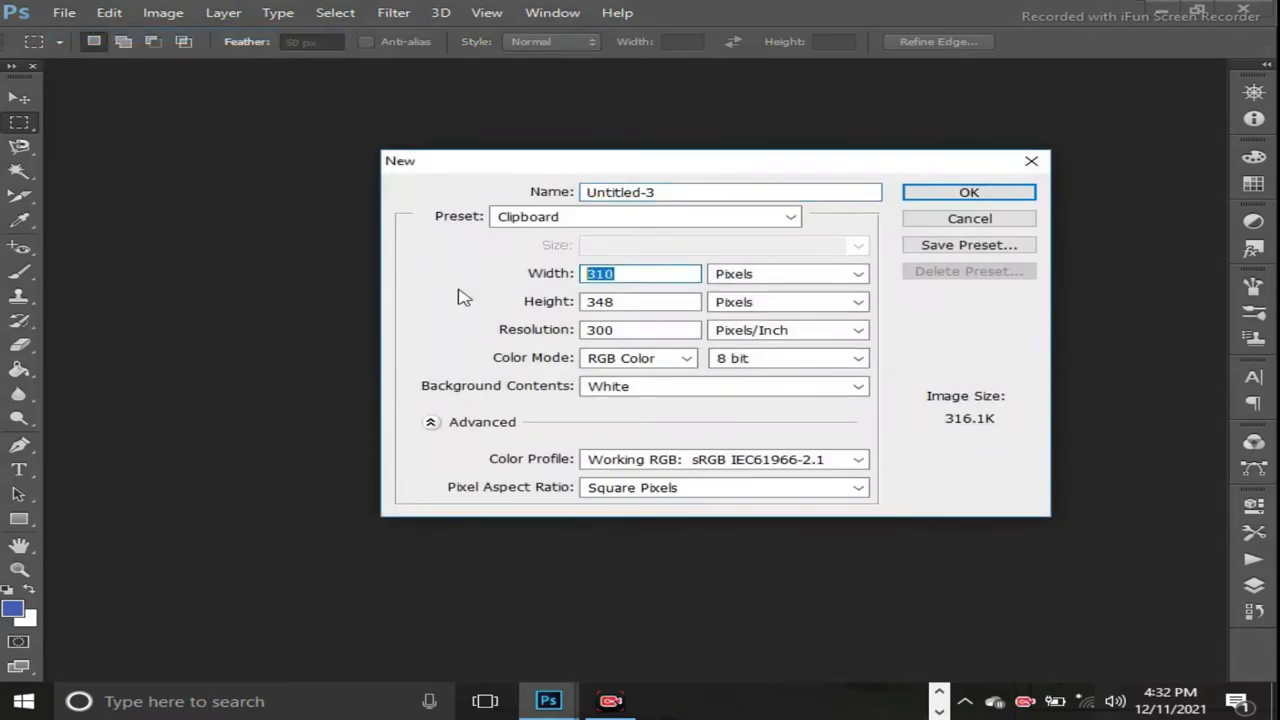
pyautogui.write('1600')
pyautogui.doubleClick(622, 301)
pyautogui.write('8')
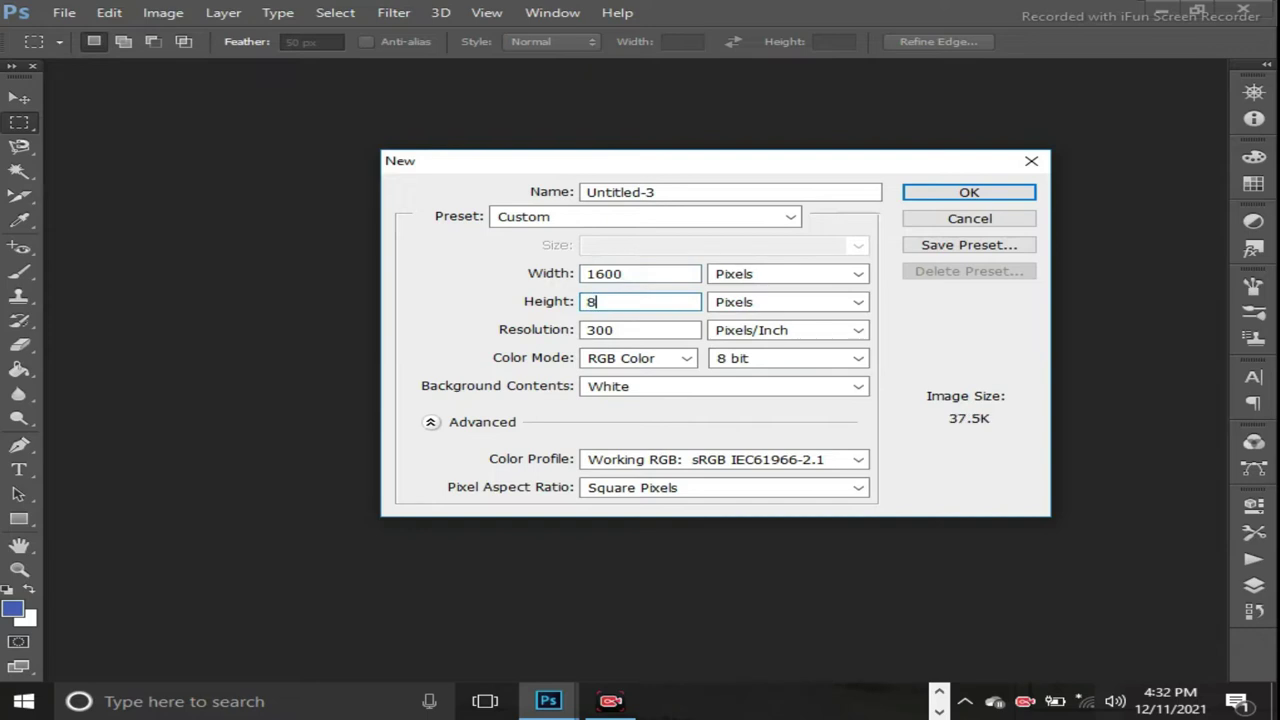
pyautogui.write('00')
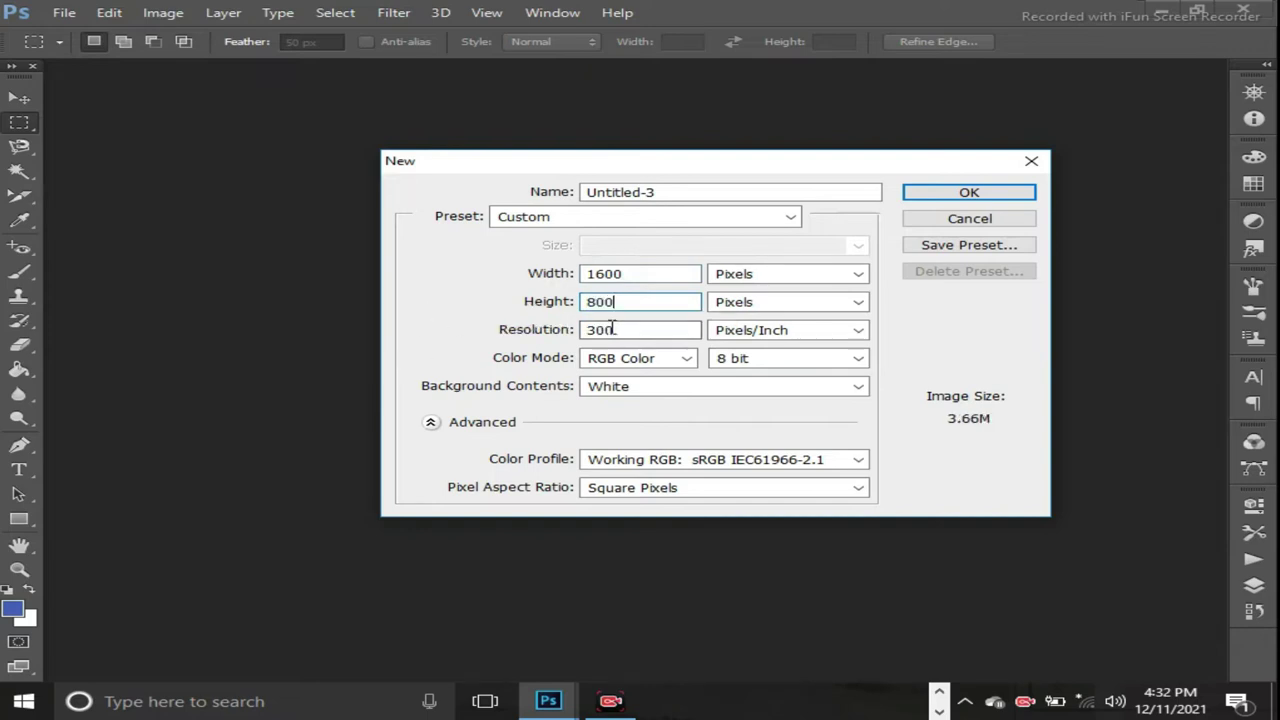
pyautogui.doubleClick(628, 330)
pyautogui.write('72')
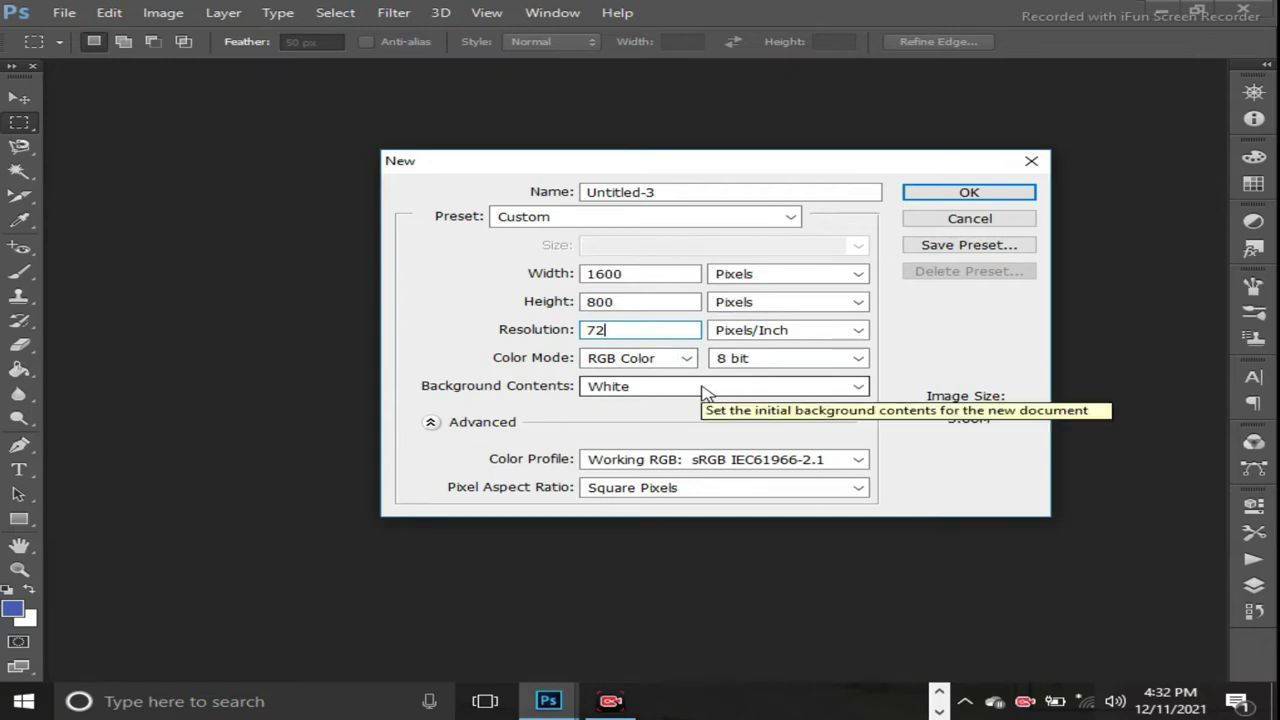
pyautogui.click(704, 390)
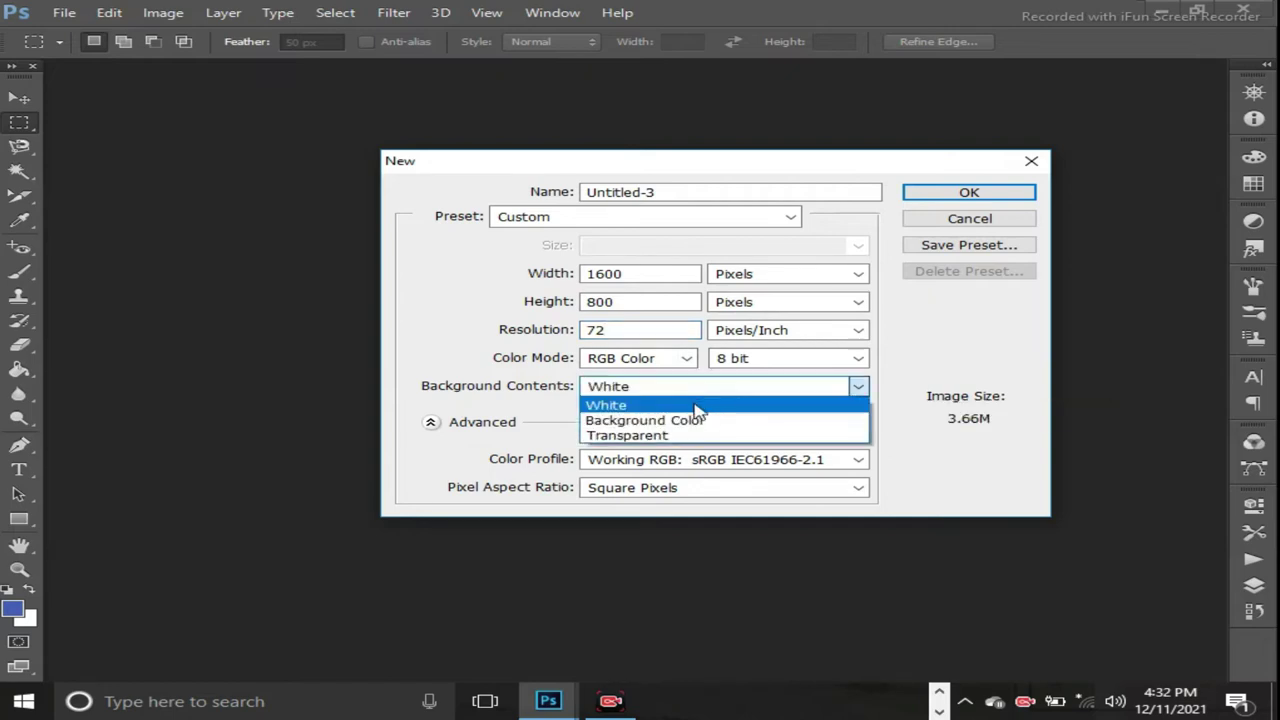
pyautogui.click(696, 424)
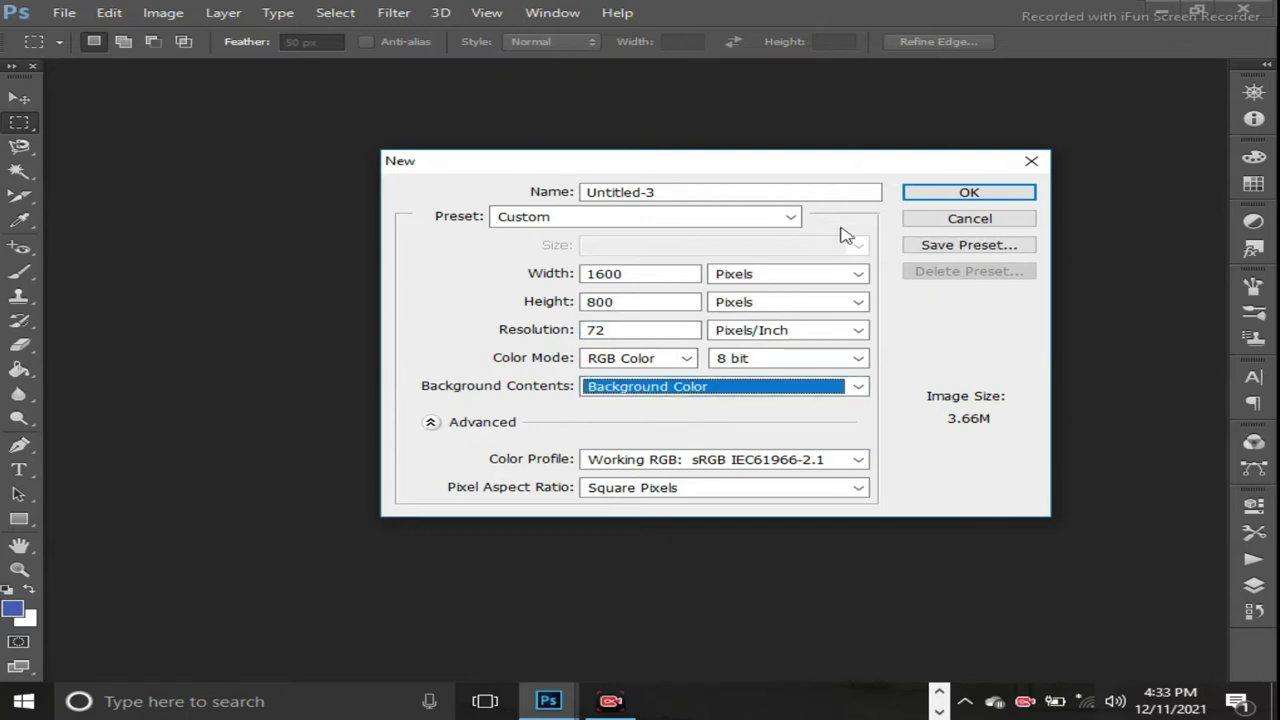
pyautogui.click(930, 194)
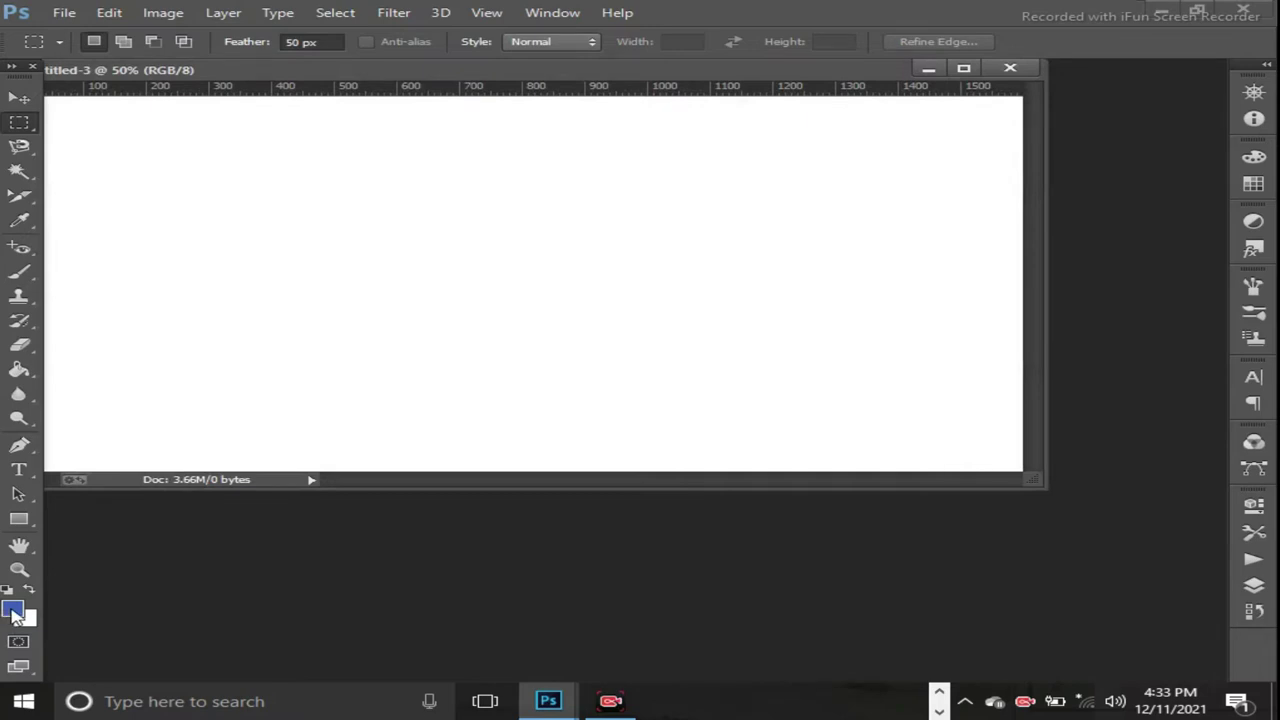
# - Set the foreground colour to near-black 020202
pyautogui.click(13, 611)
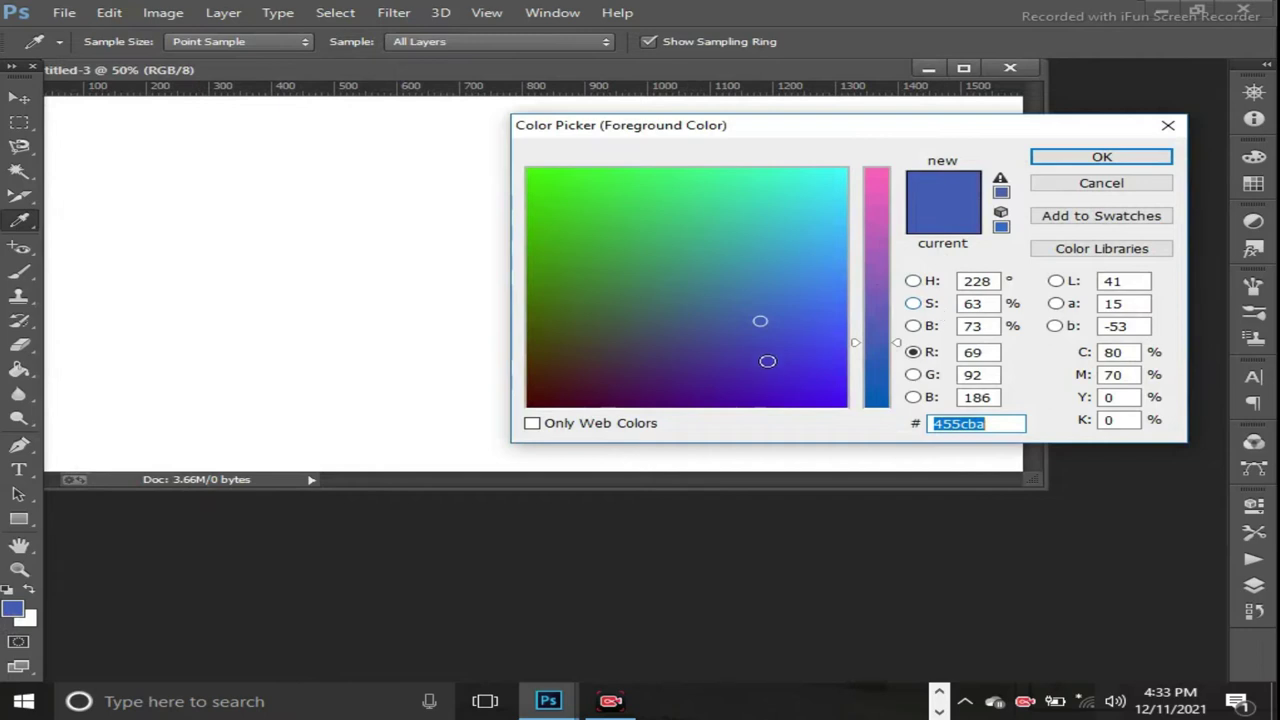
pyautogui.click(529, 405)
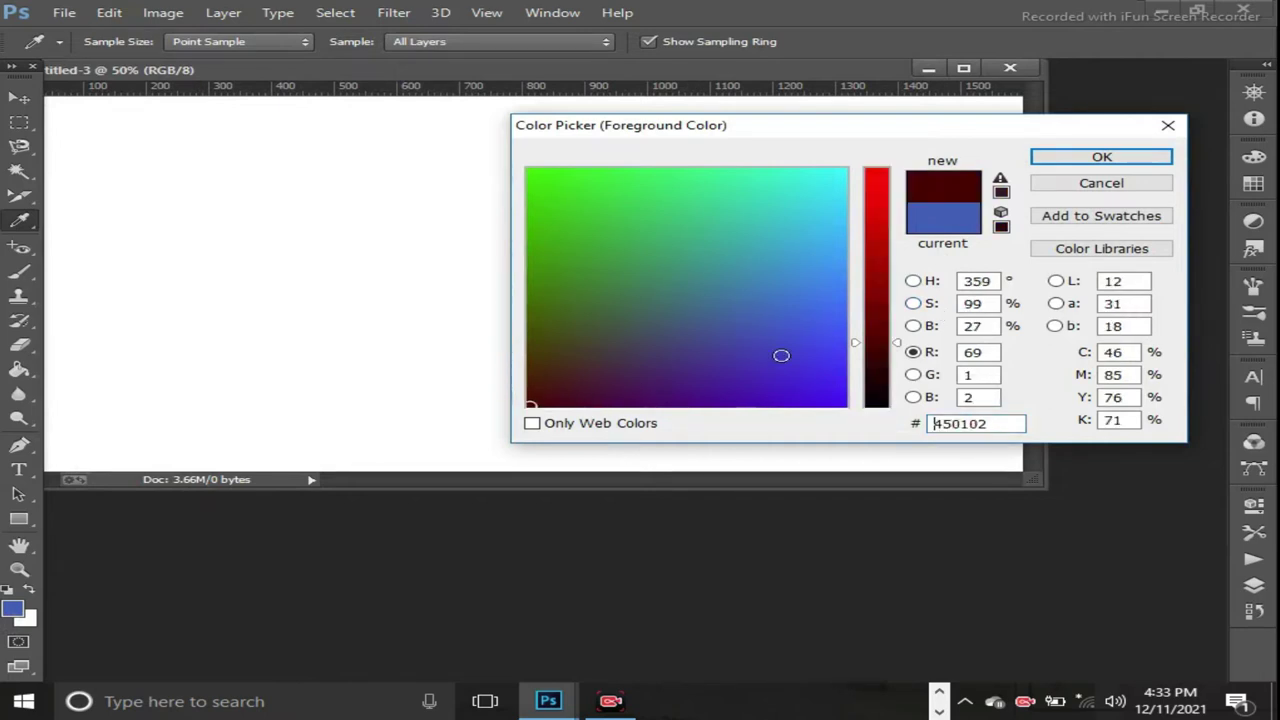
pyautogui.click(913, 281)
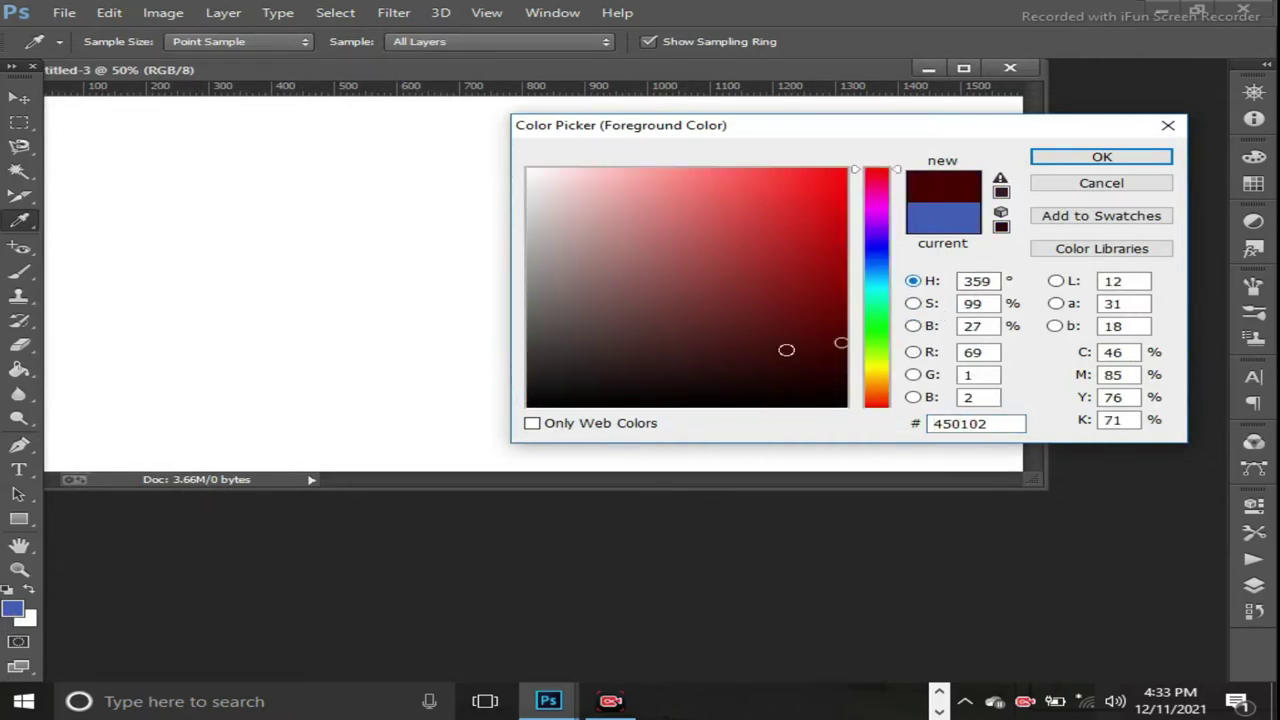
pyautogui.press('Tab')
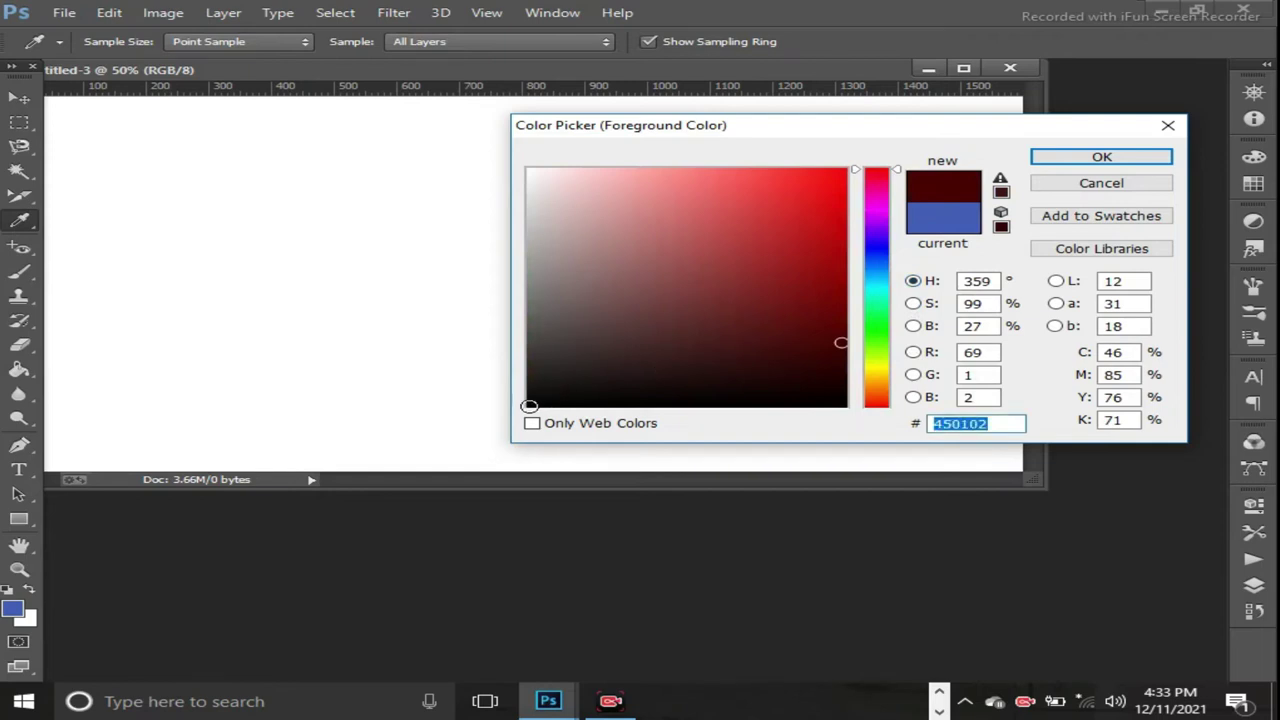
pyautogui.click(527, 404)
pyautogui.moveTo(527, 404); pyautogui.dragTo(531, 414)
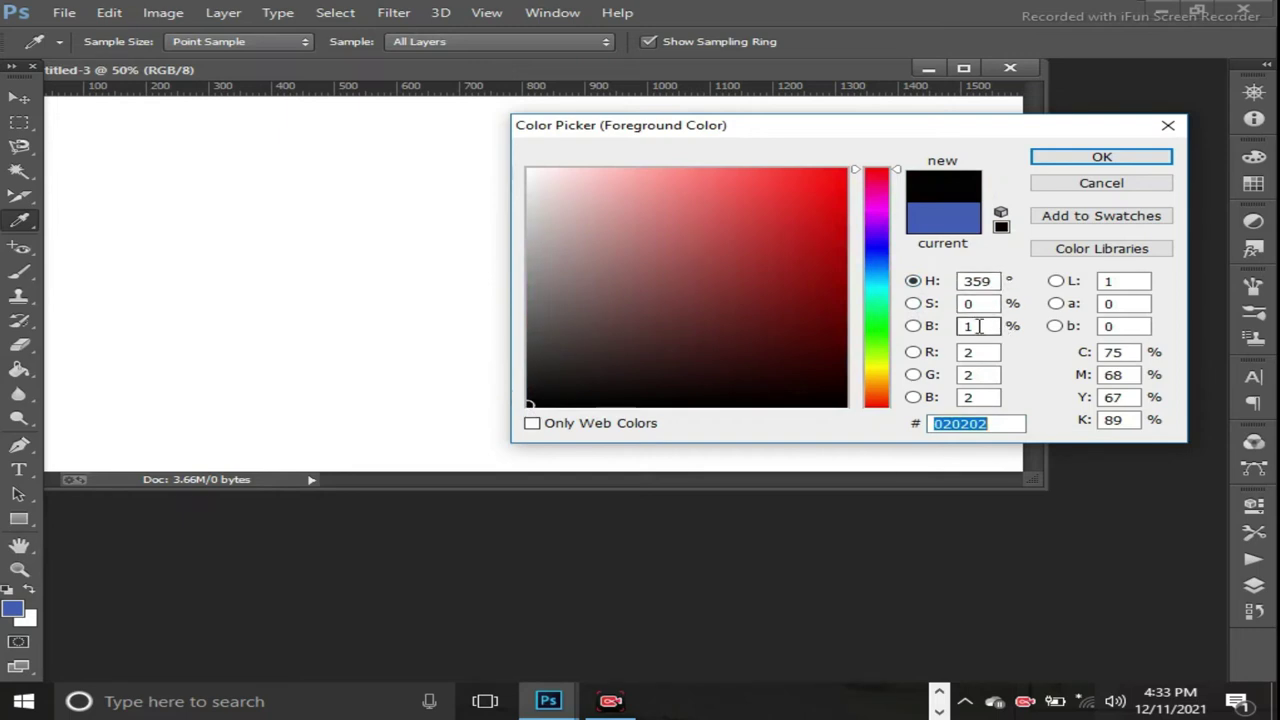
pyautogui.click(1072, 162)
pyautogui.press('m')
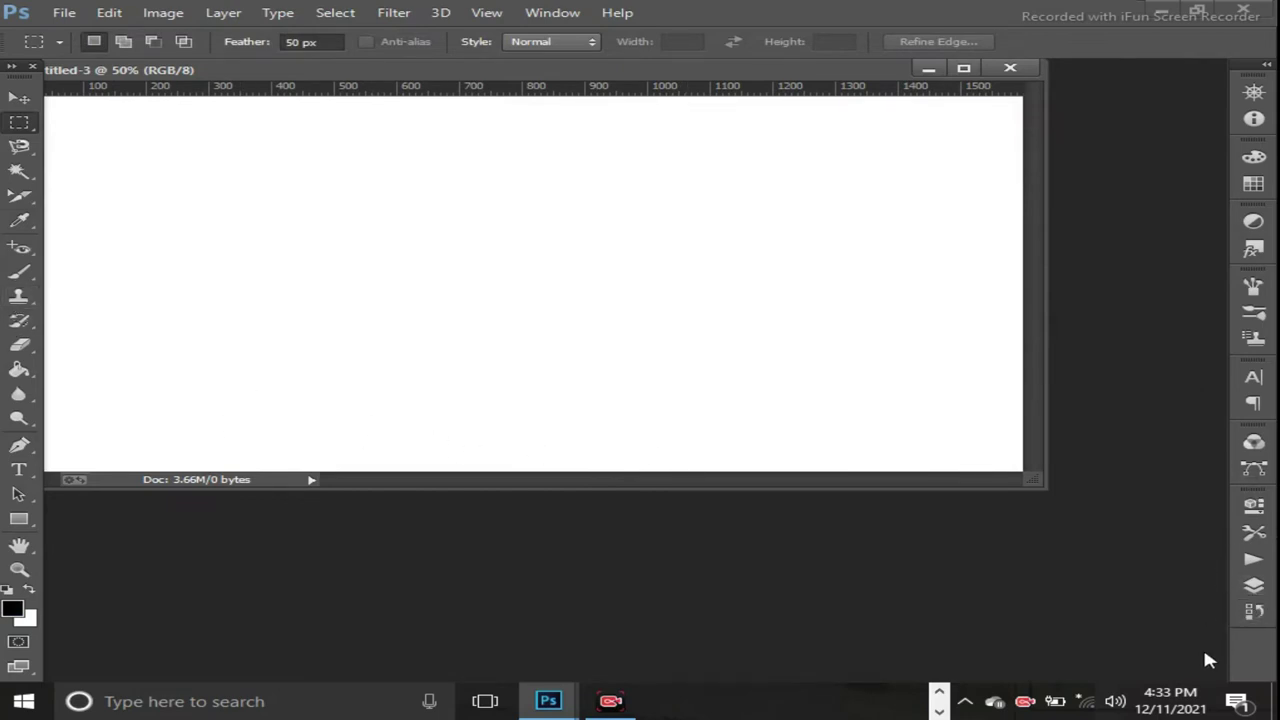
# - Show the Layers panel and fill the canvas black with the Paint Bucket Tool
pyautogui.click(1255, 588)
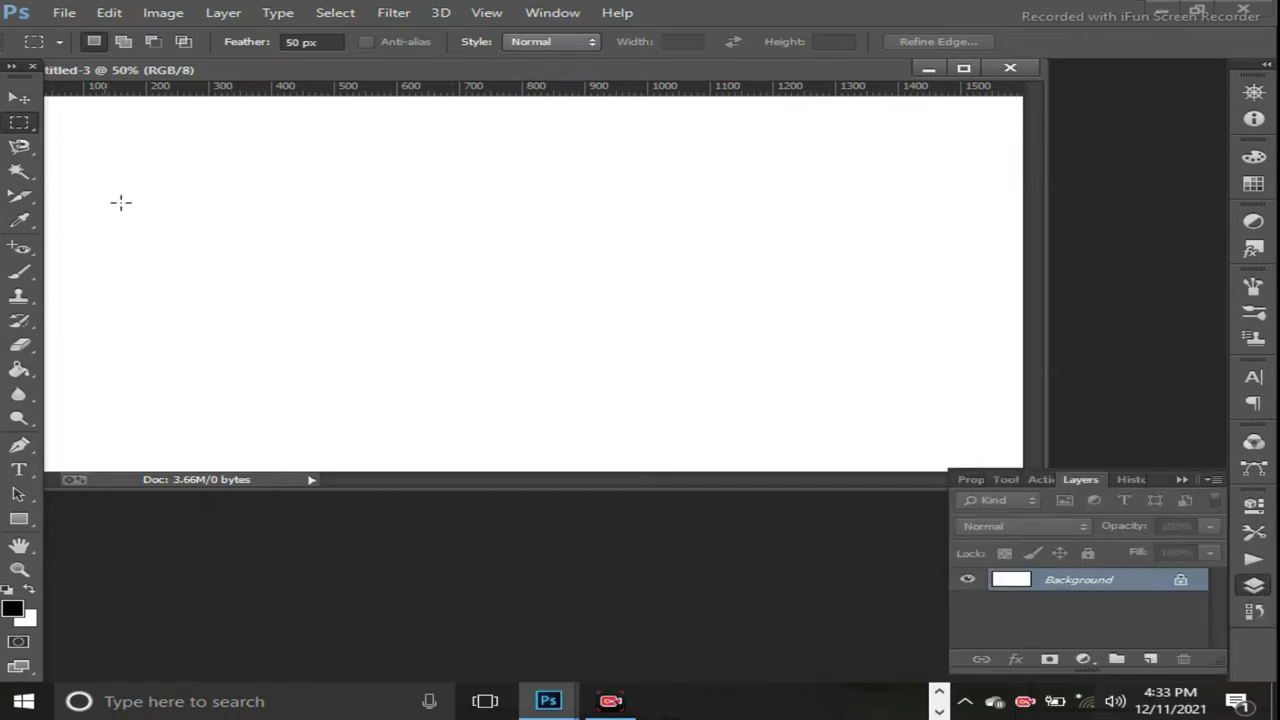
pyautogui.click(20, 372)
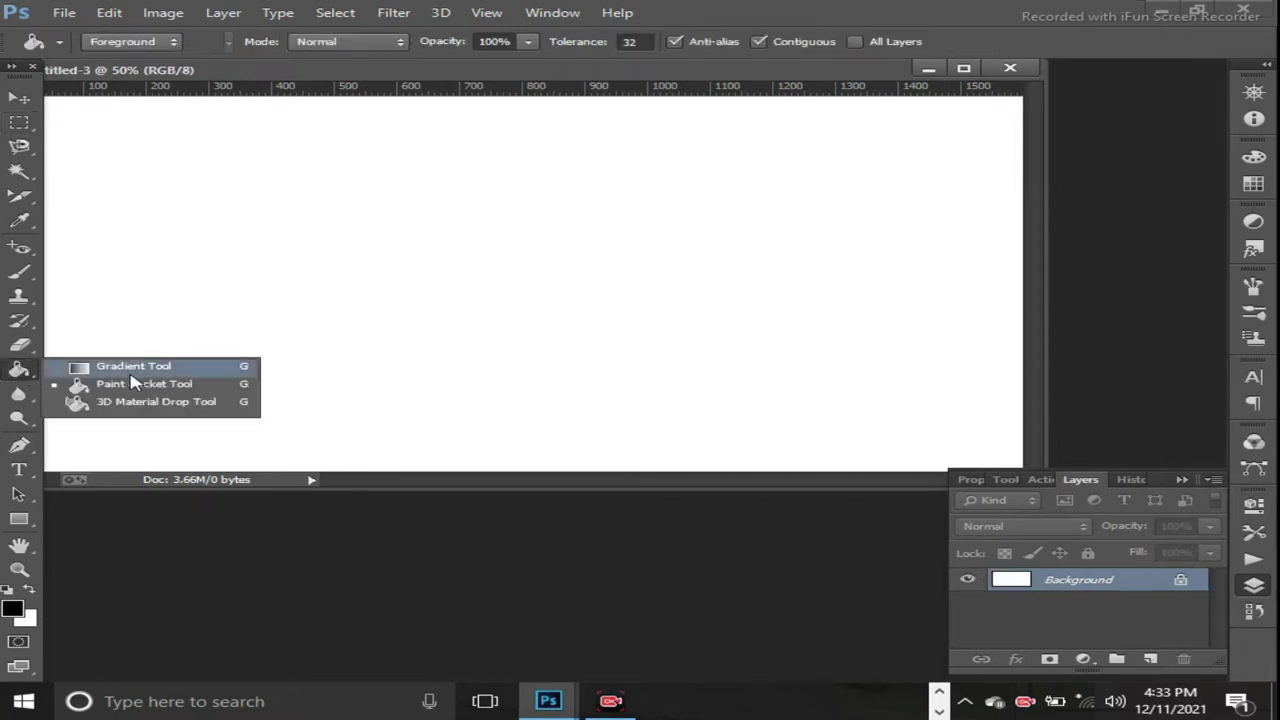
pyautogui.click(132, 383)
pyautogui.click(415, 316)
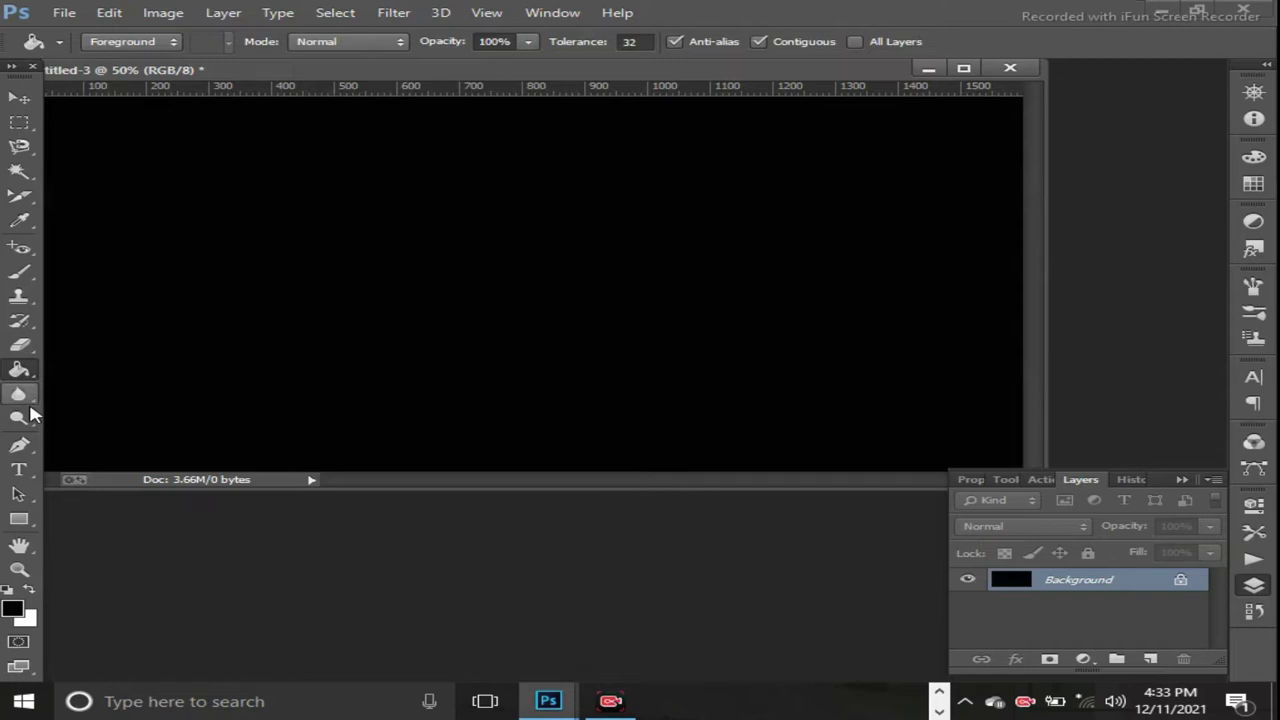
# - Start a Horizontal Type layer left of canvas centre and bring up its text colour picker
pyautogui.click(17, 474)
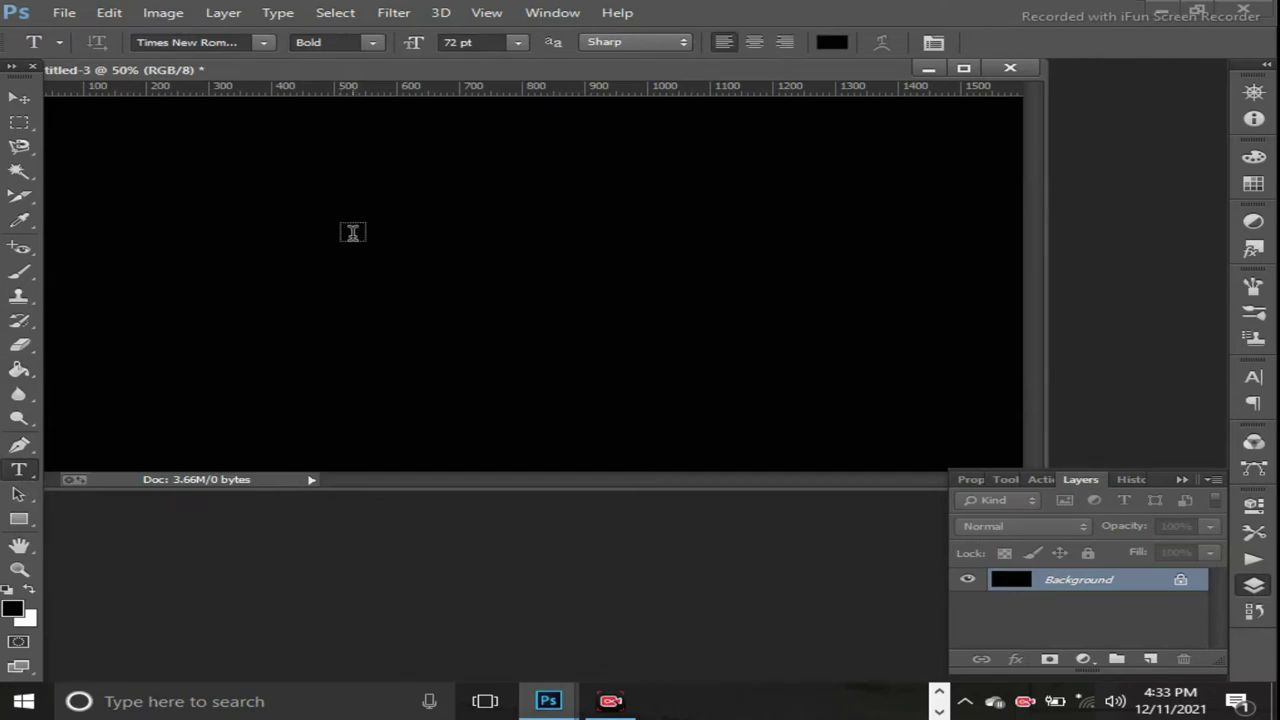
pyautogui.click(352, 234)
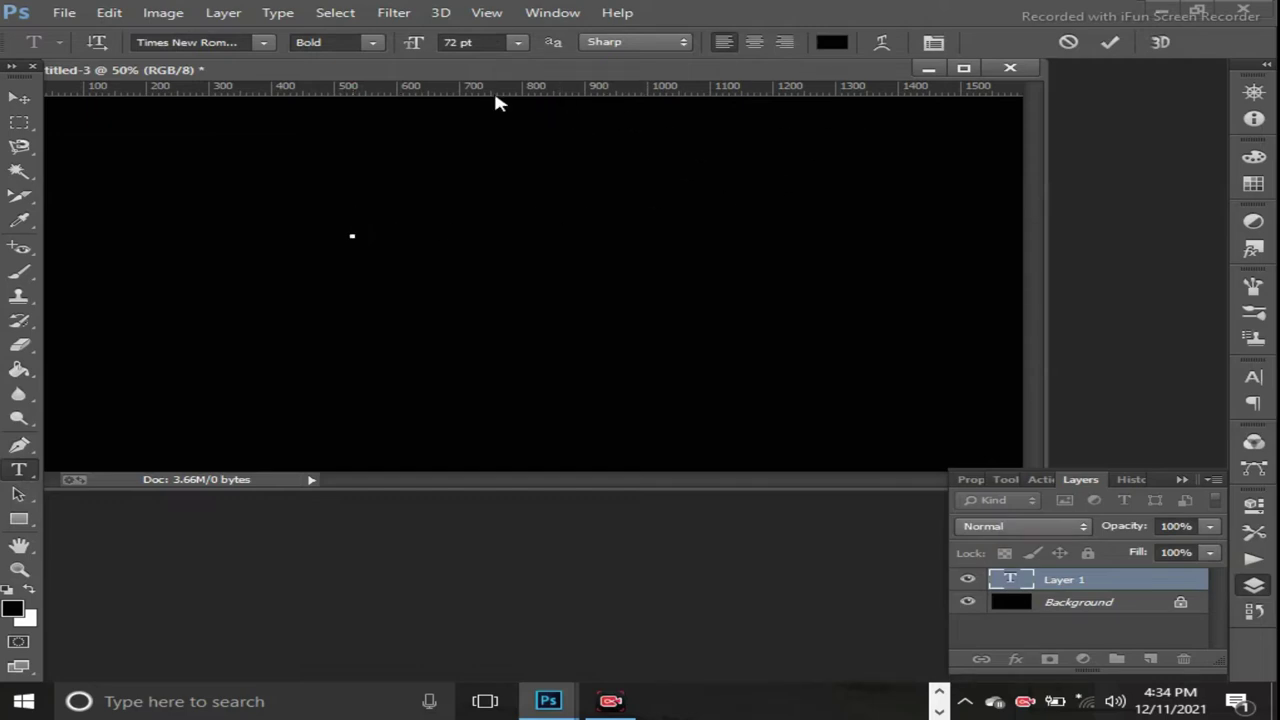
pyautogui.click(834, 45)
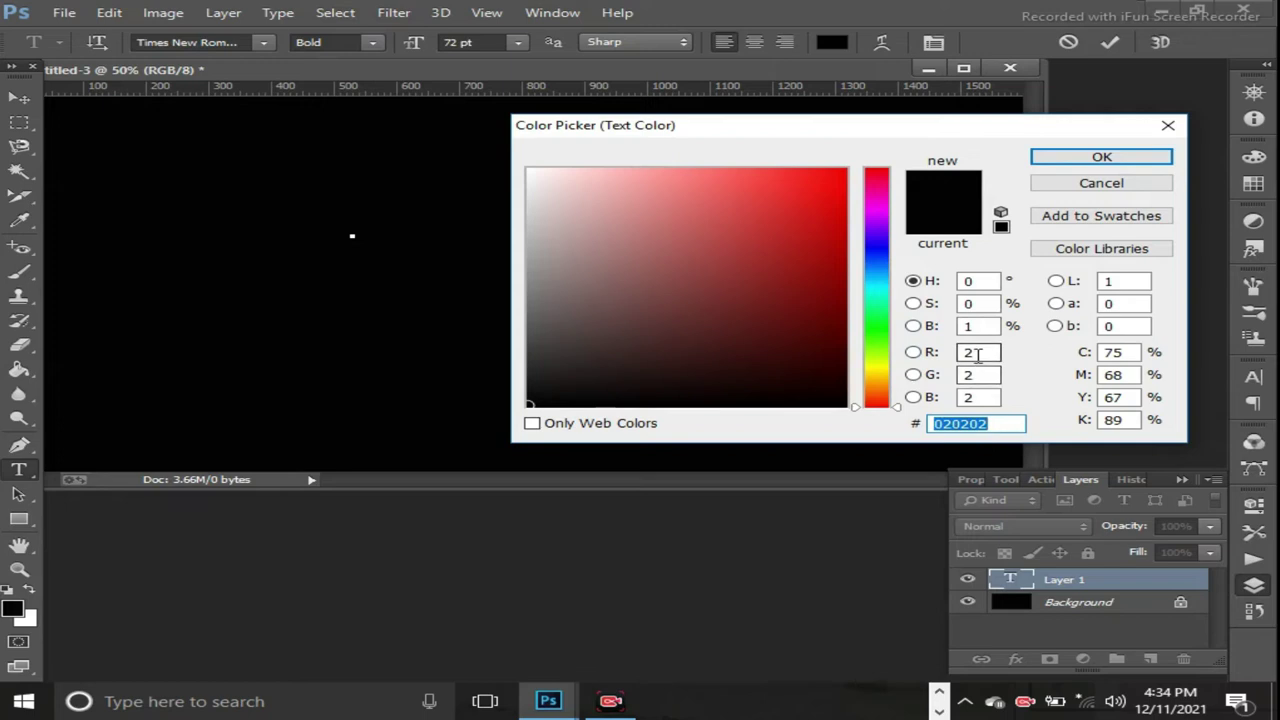
# - Set the text colour to R 246, G 238, B 193 (f6eec1) and confirm
pyautogui.click(976, 353)
pyautogui.doubleClick(976, 353)
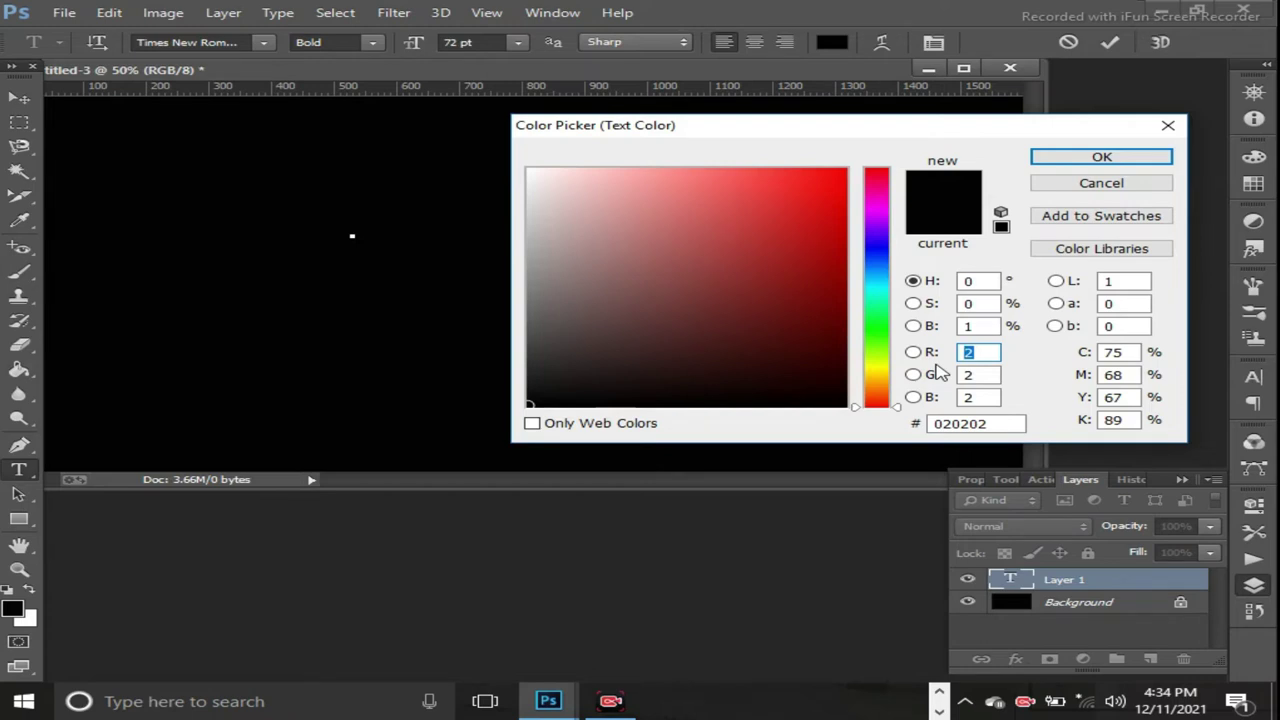
pyautogui.write('246')
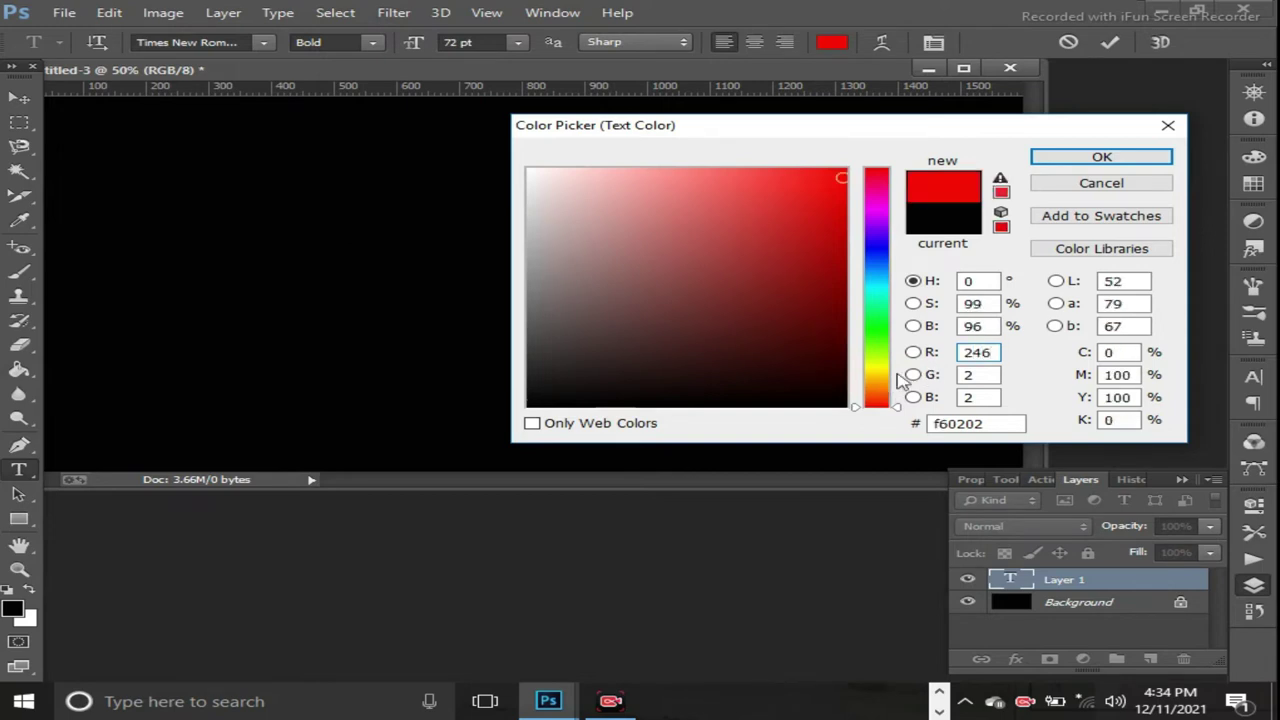
pyautogui.click(994, 374)
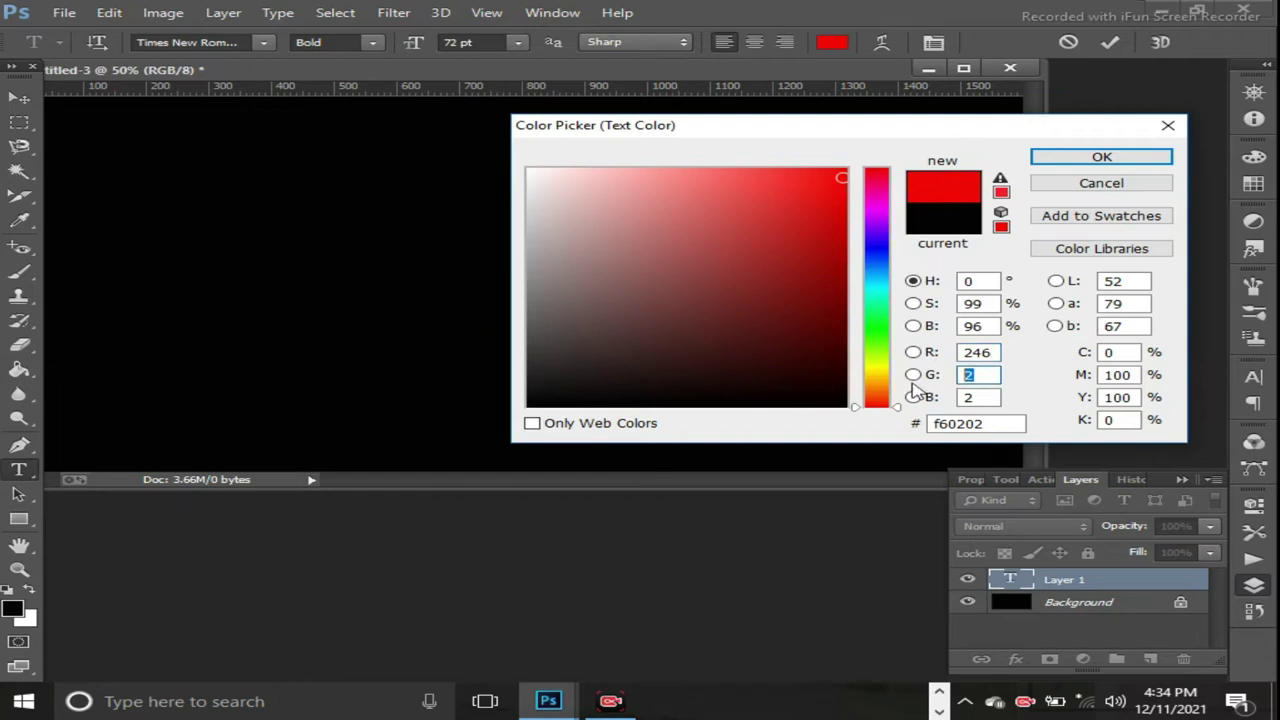
pyautogui.write('23')
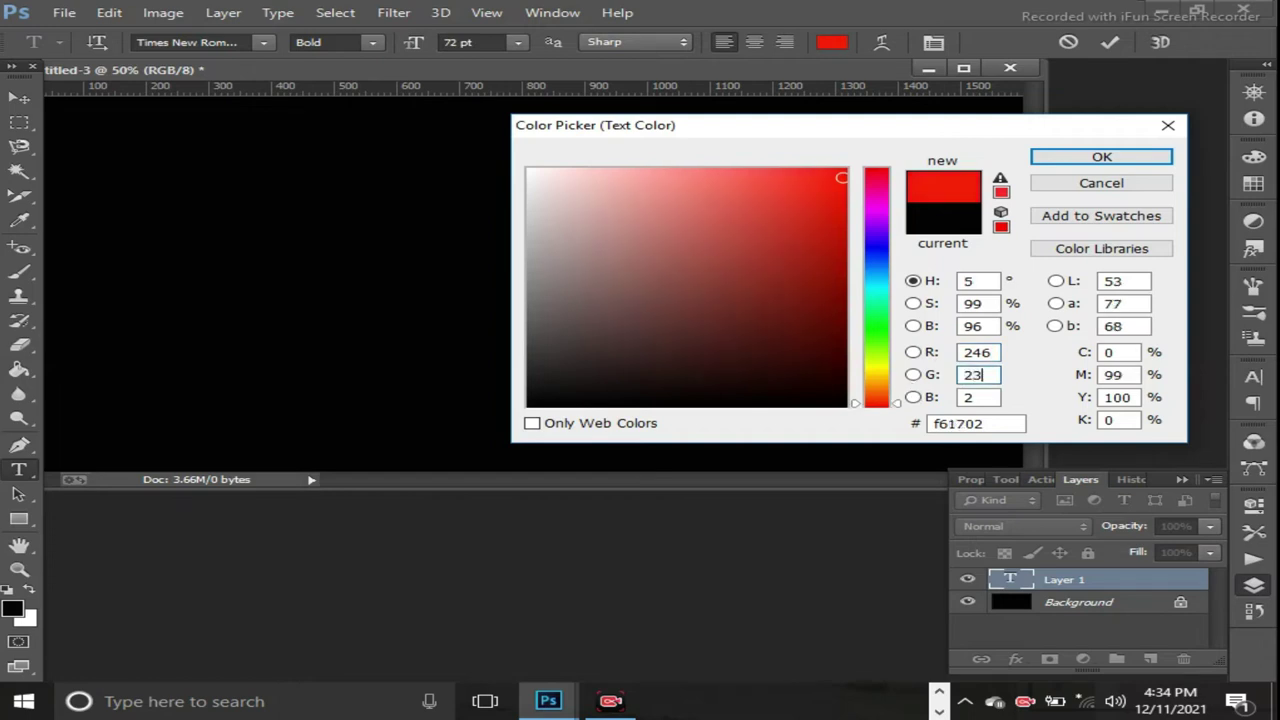
pyautogui.write('8')
pyautogui.click(984, 400)
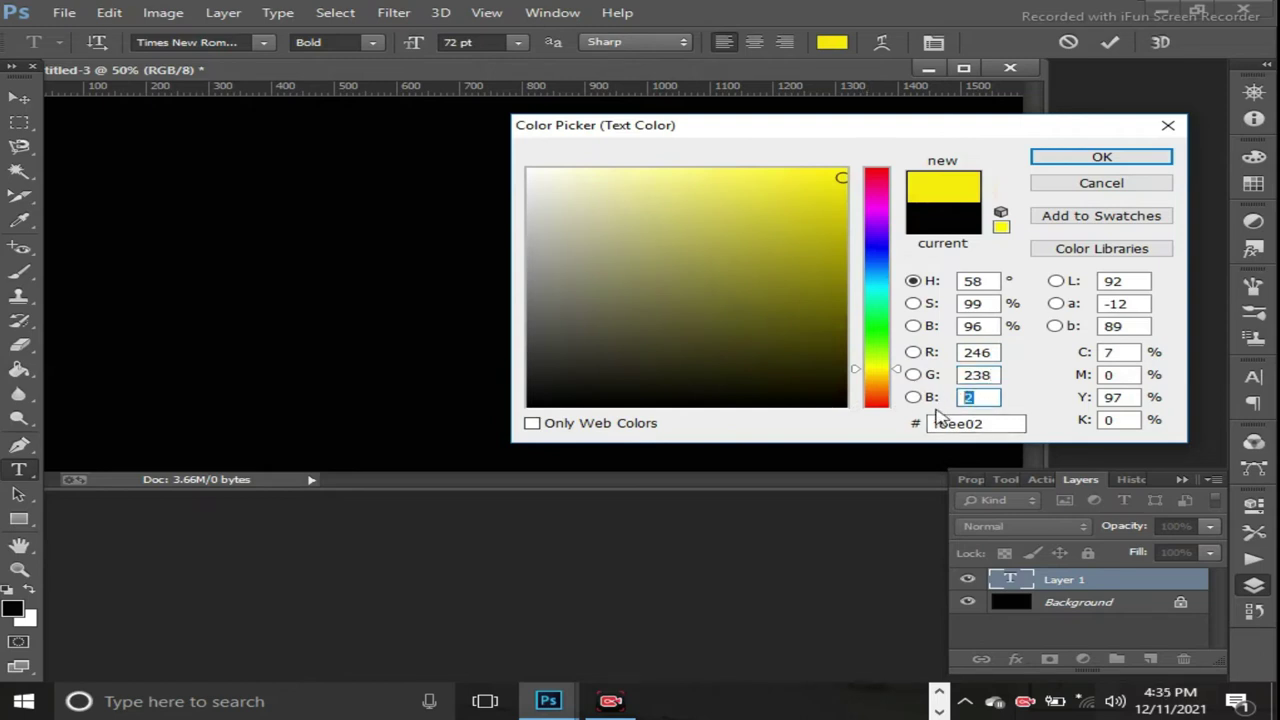
pyautogui.write('193')
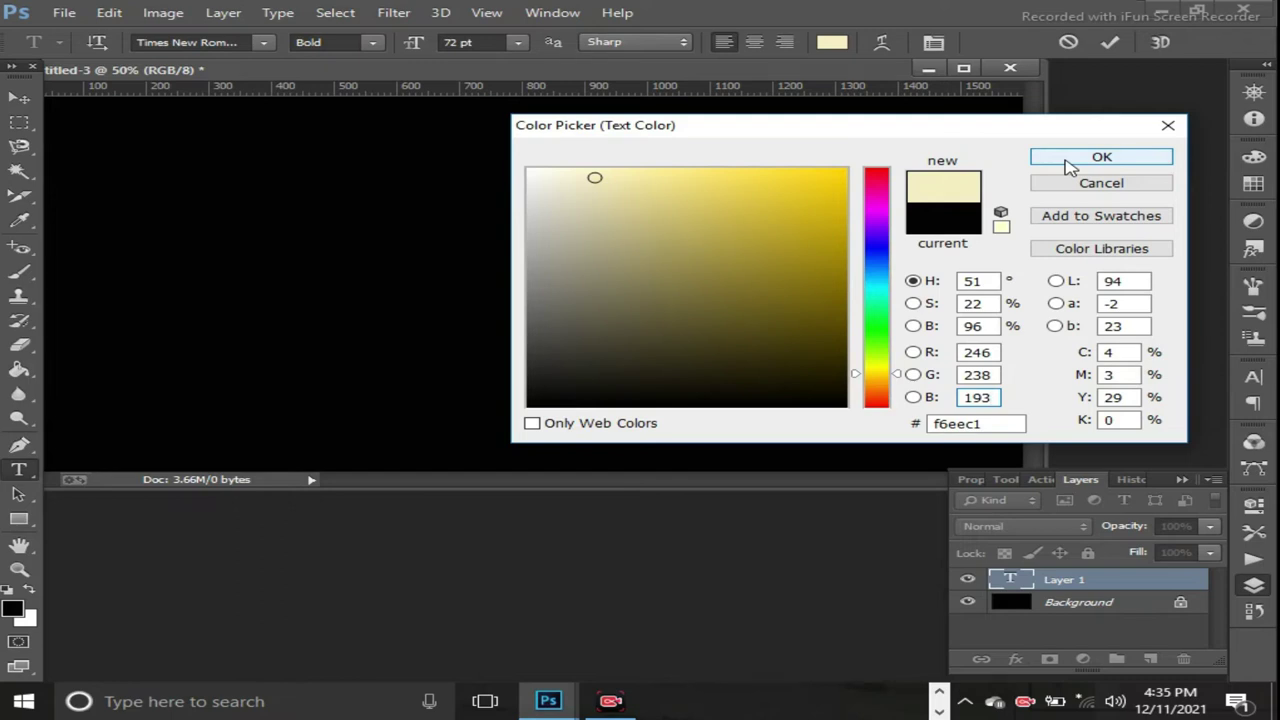
pyautogui.click(1070, 160)
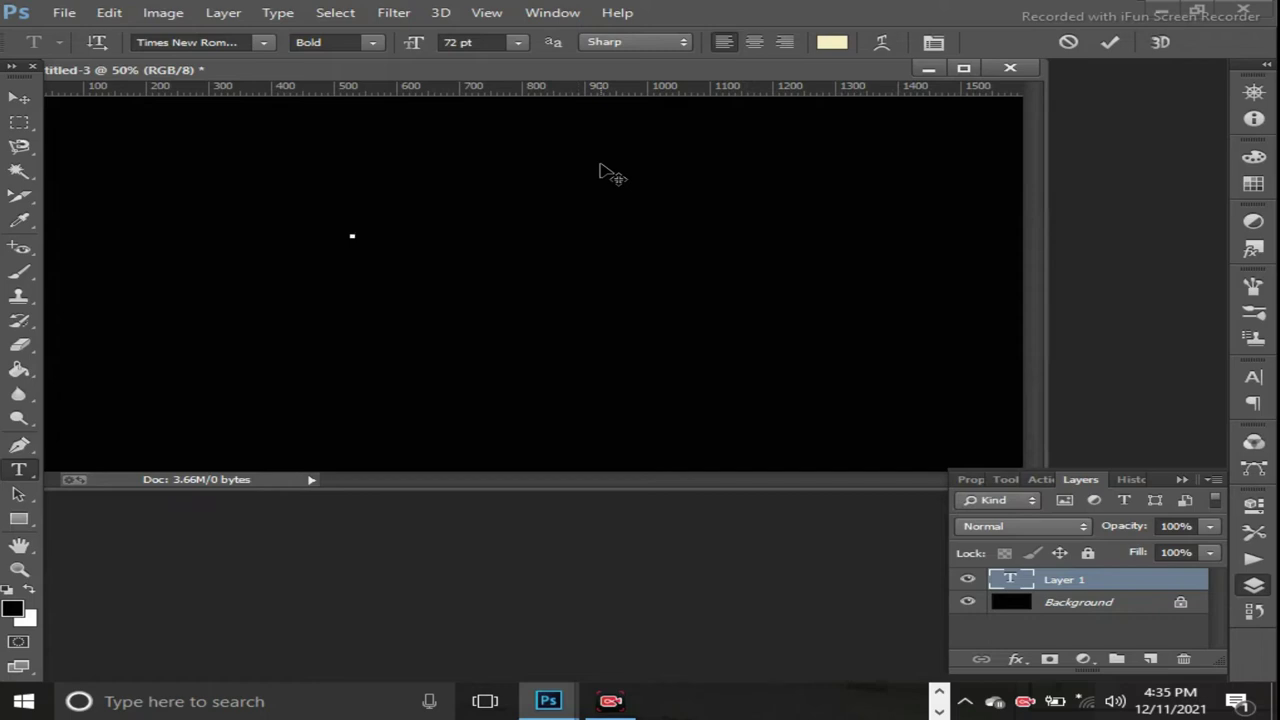
# - Type the text 'EA' and commit it with the Move tool
pyautogui.write('EA')
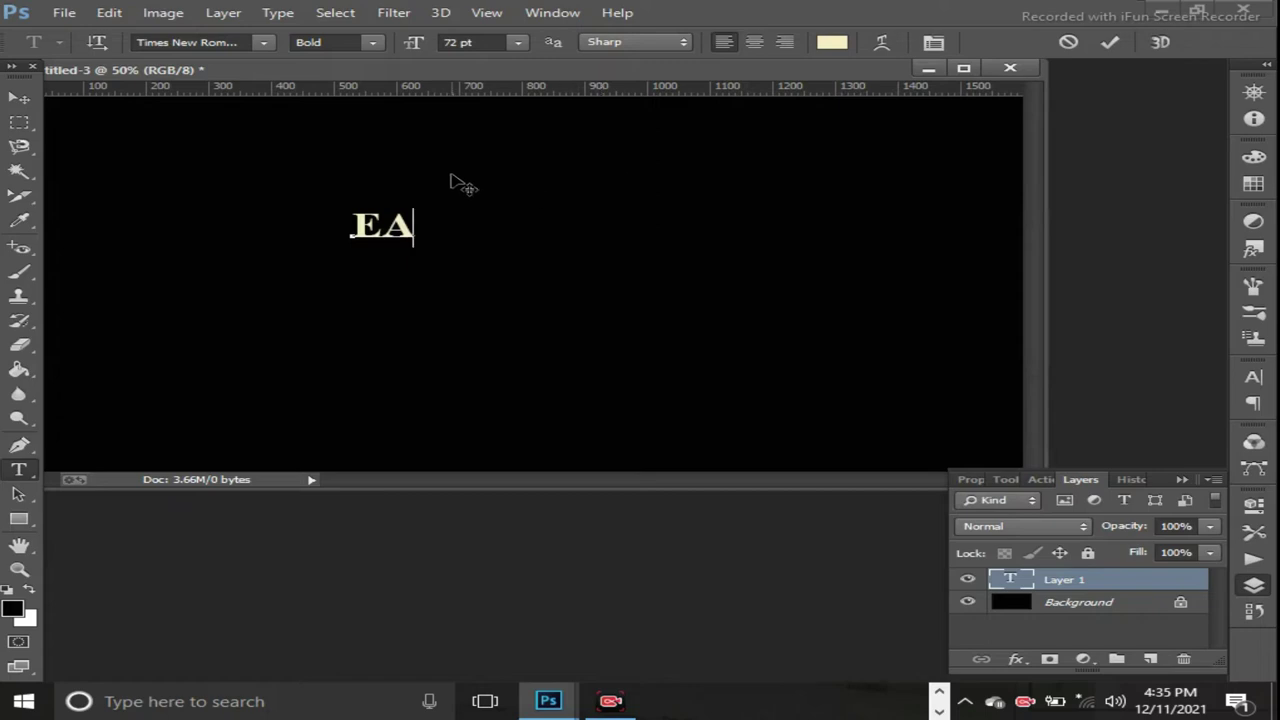
pyautogui.hotkey('shift', 'Left')
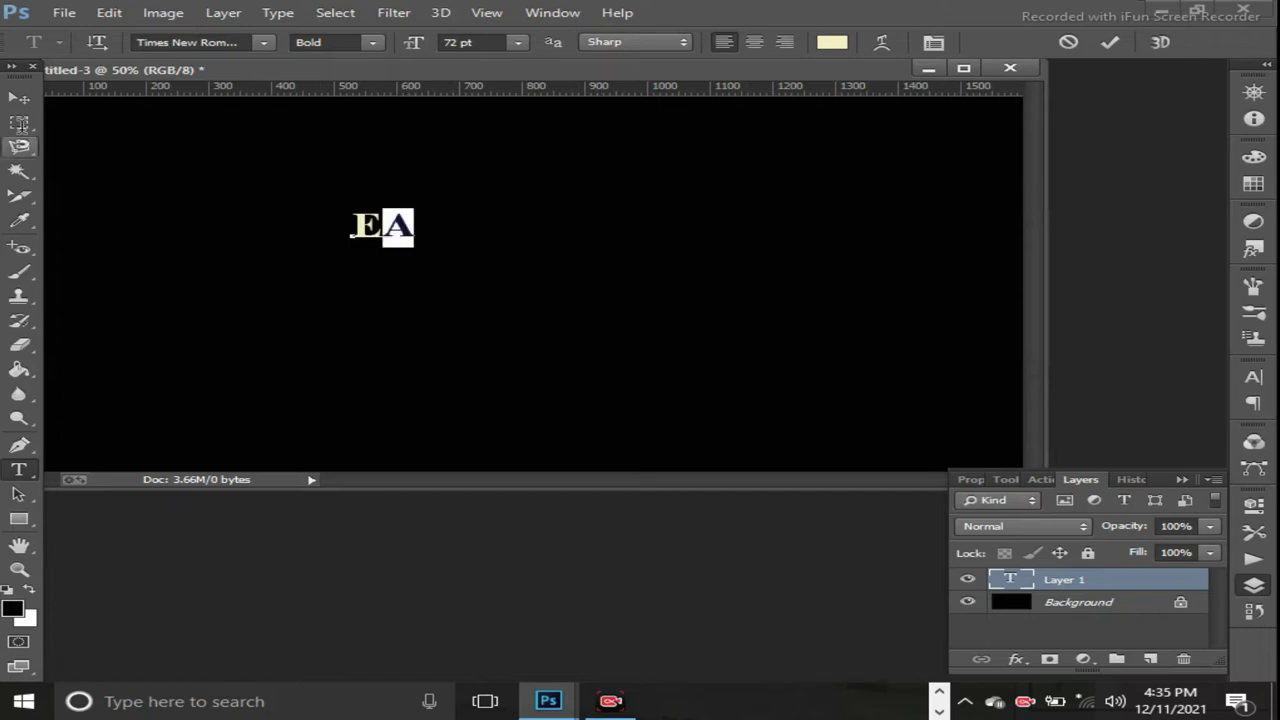
pyautogui.press('Left')
pyautogui.hotkey('shift', 'Left')
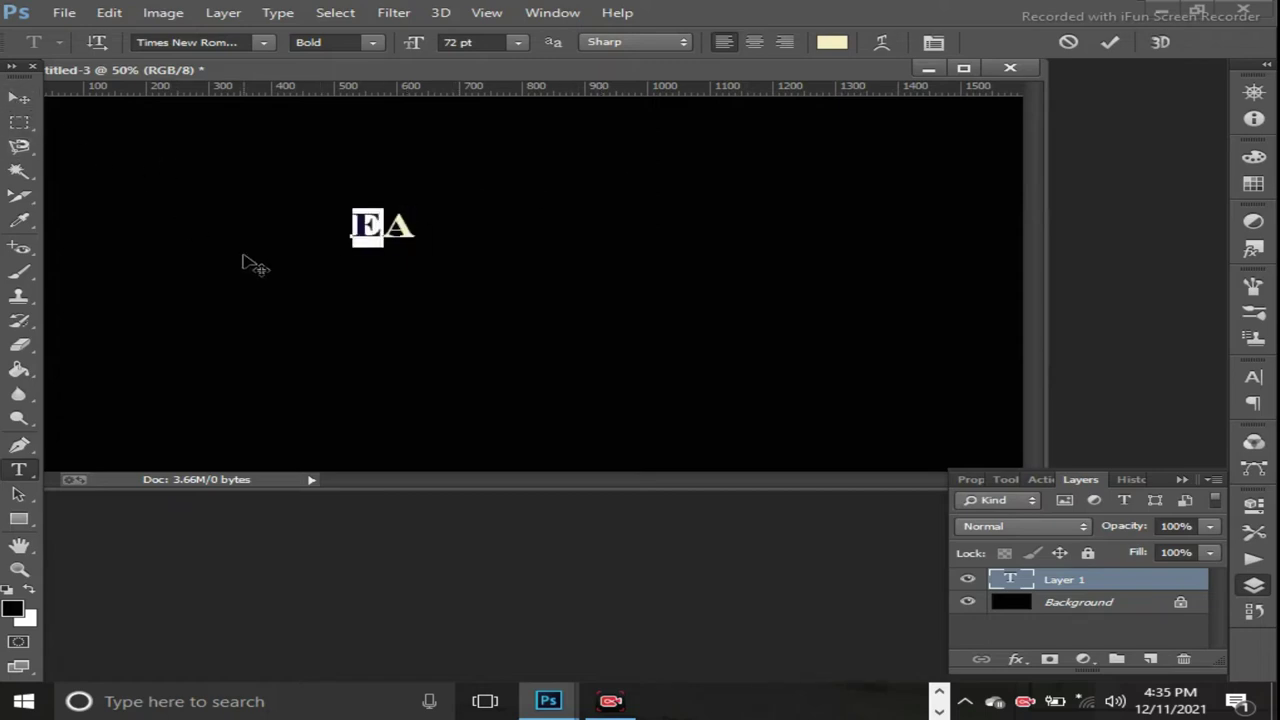
pyautogui.click(20, 100)
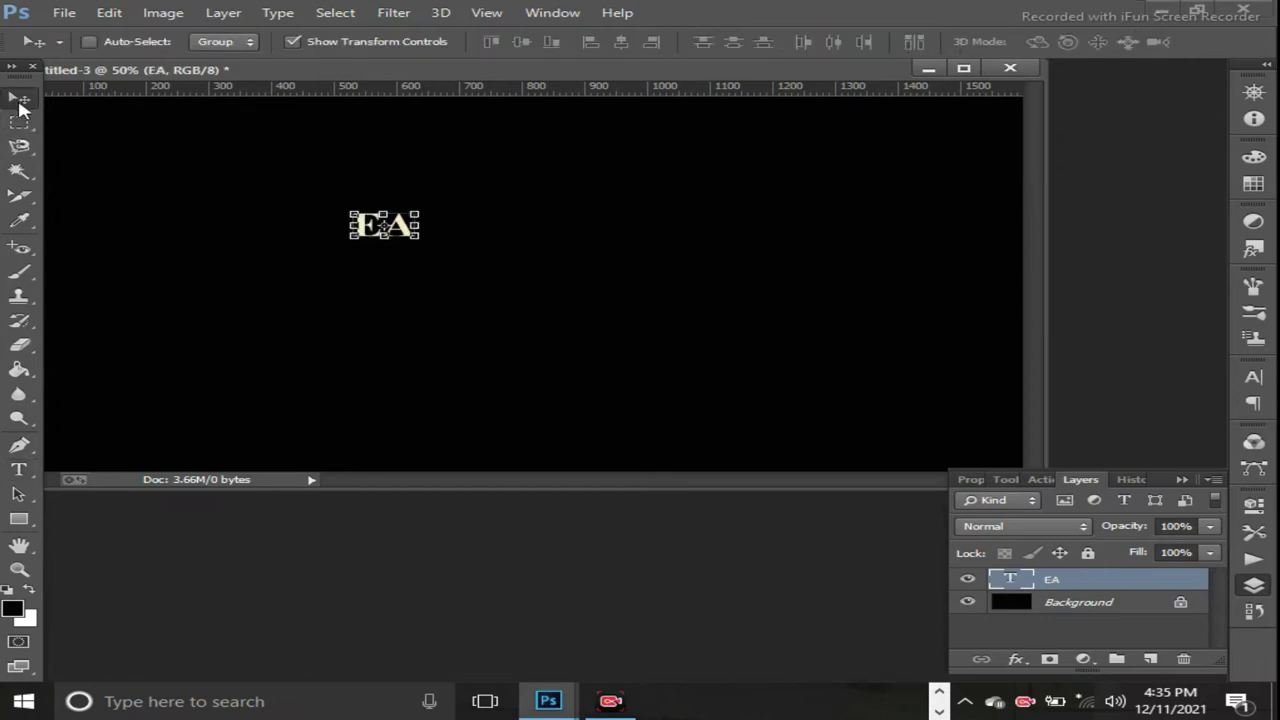
# - Enlarge the EA text to about 741% × 769%, place it upper left, and apply
pyautogui.moveTo(414, 239)
pyautogui.mouseDown()
pyautogui.moveTo(644, 345)
pyautogui.moveTo(711, 424)
pyautogui.mouseUp()
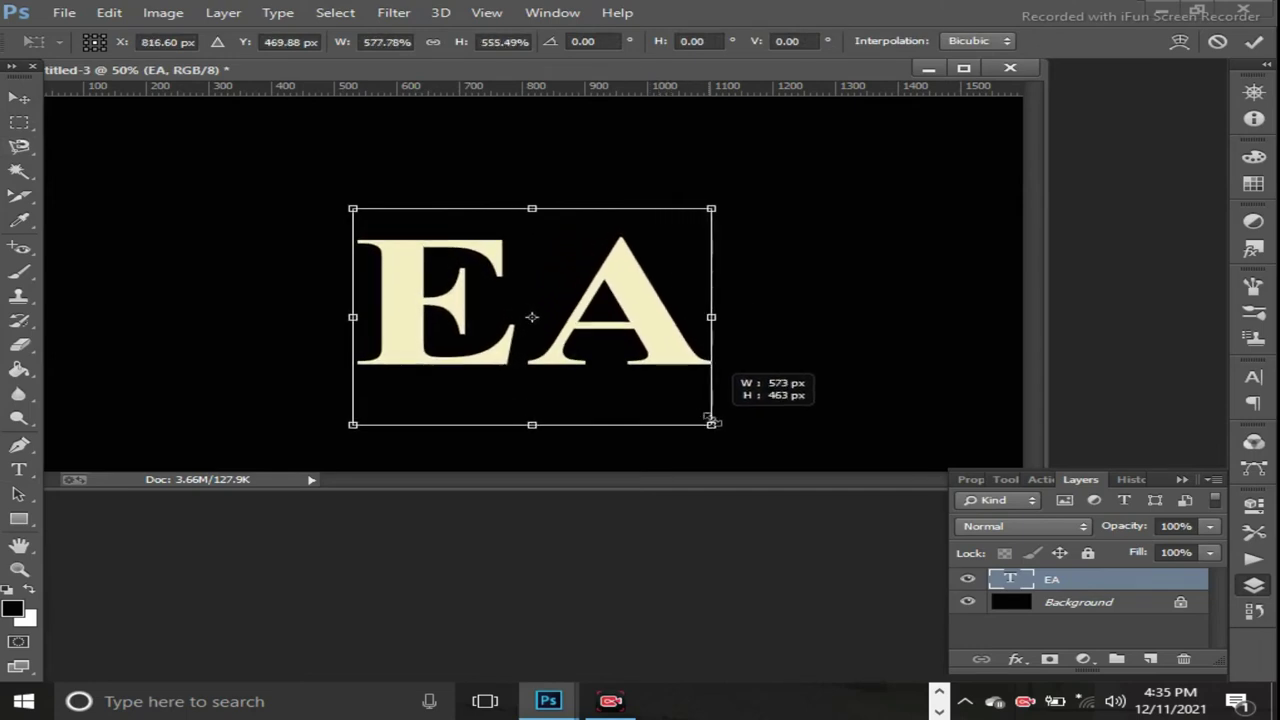
pyautogui.moveTo(599, 240); pyautogui.dragTo(535, 166)
pyautogui.moveTo(648, 350); pyautogui.dragTo(743, 429)
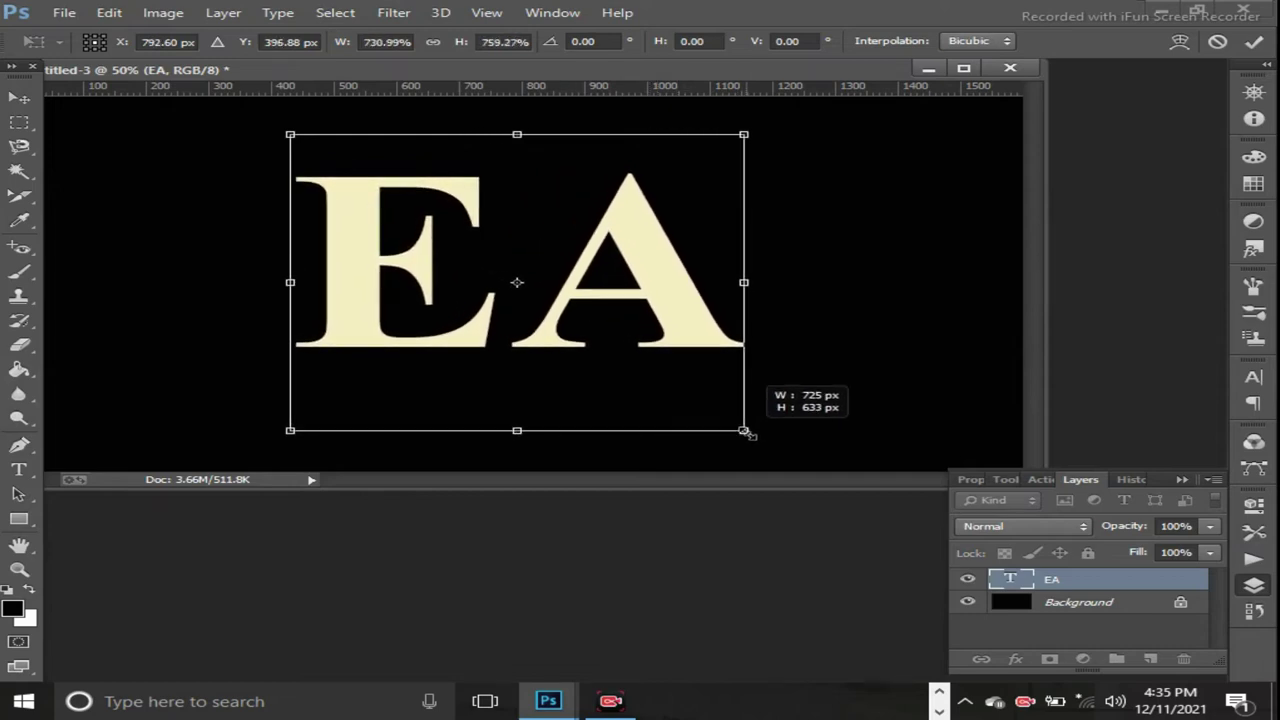
pyautogui.moveTo(743, 429); pyautogui.dragTo(750, 434)
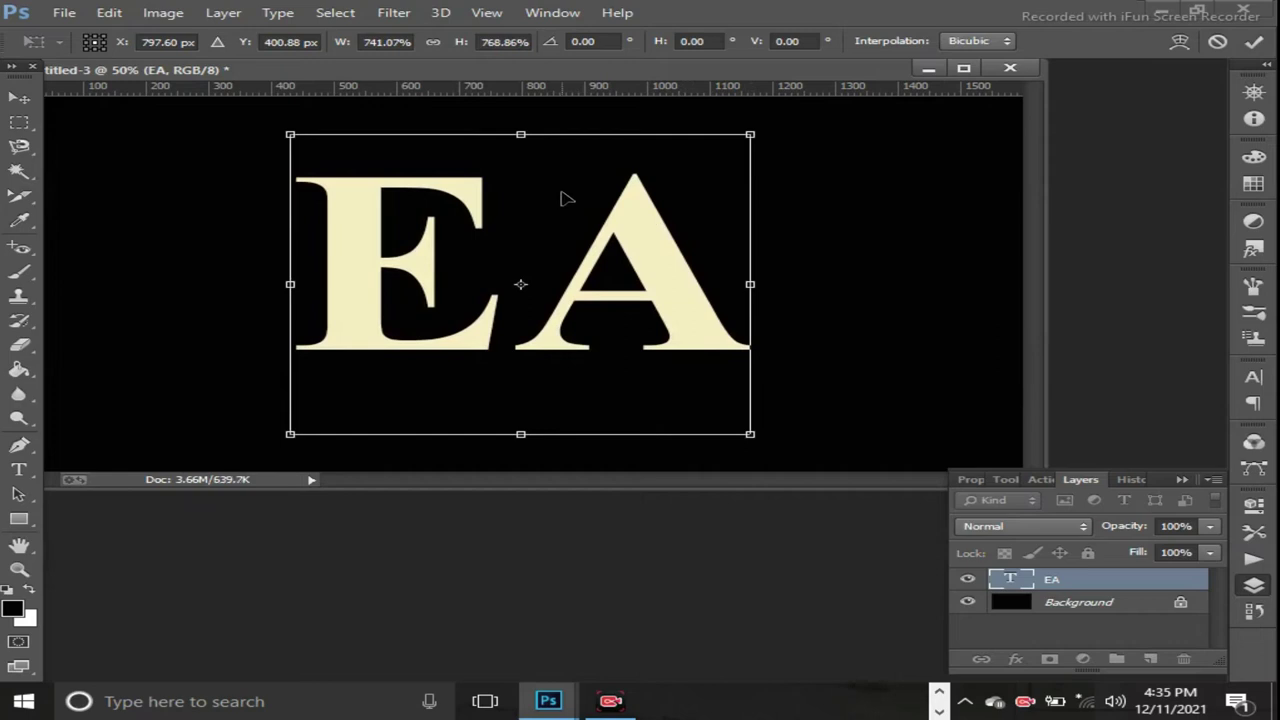
pyautogui.moveTo(622, 224); pyautogui.dragTo(596, 203)
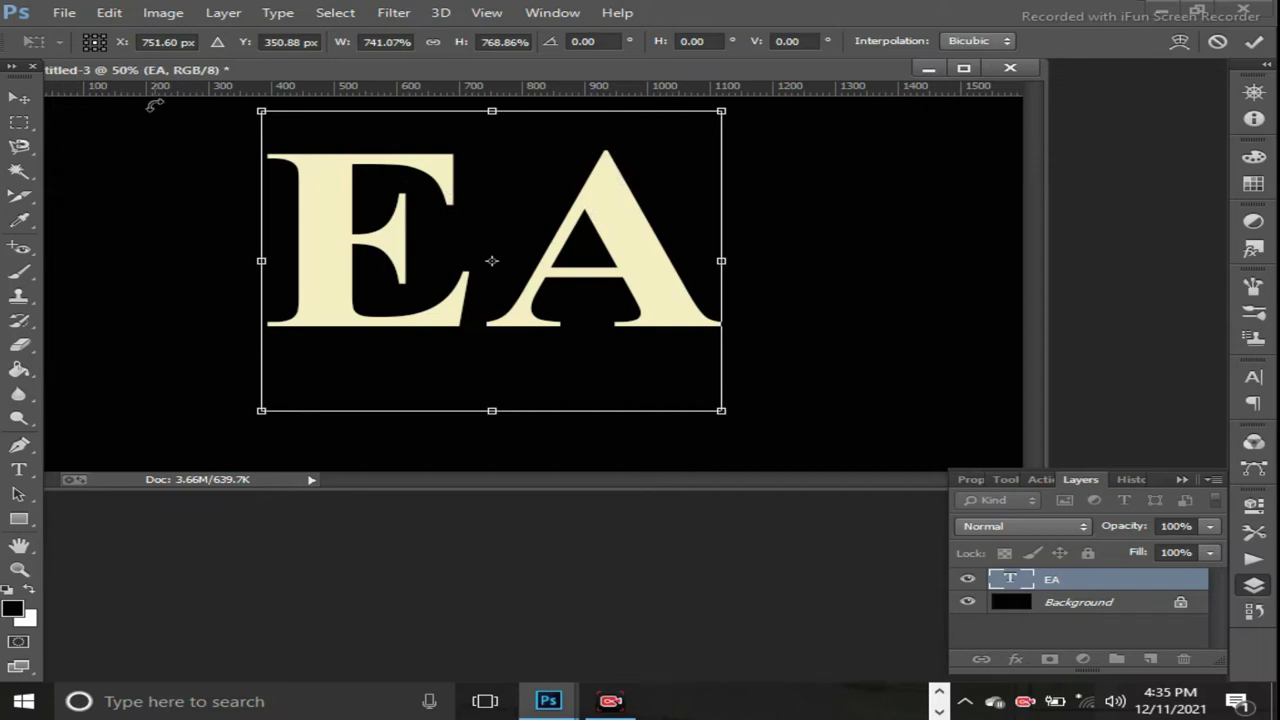
pyautogui.press('Return')
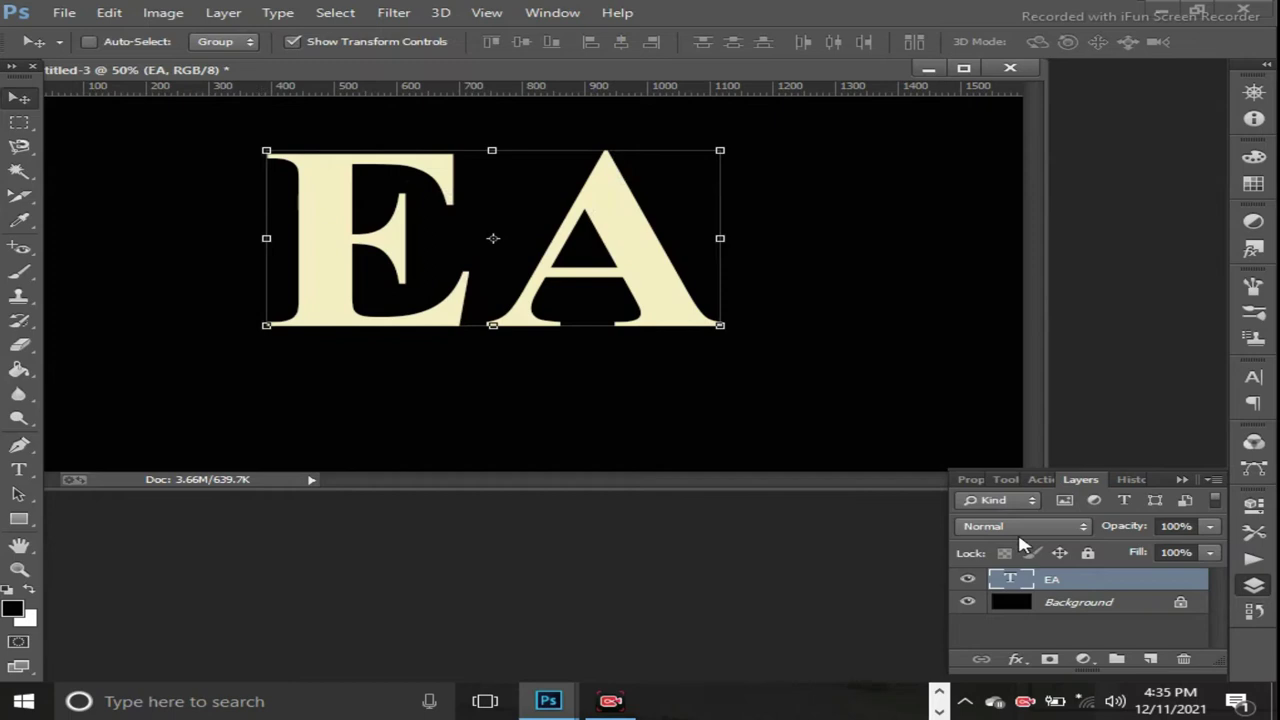
pyautogui.rightClick(1083, 590)
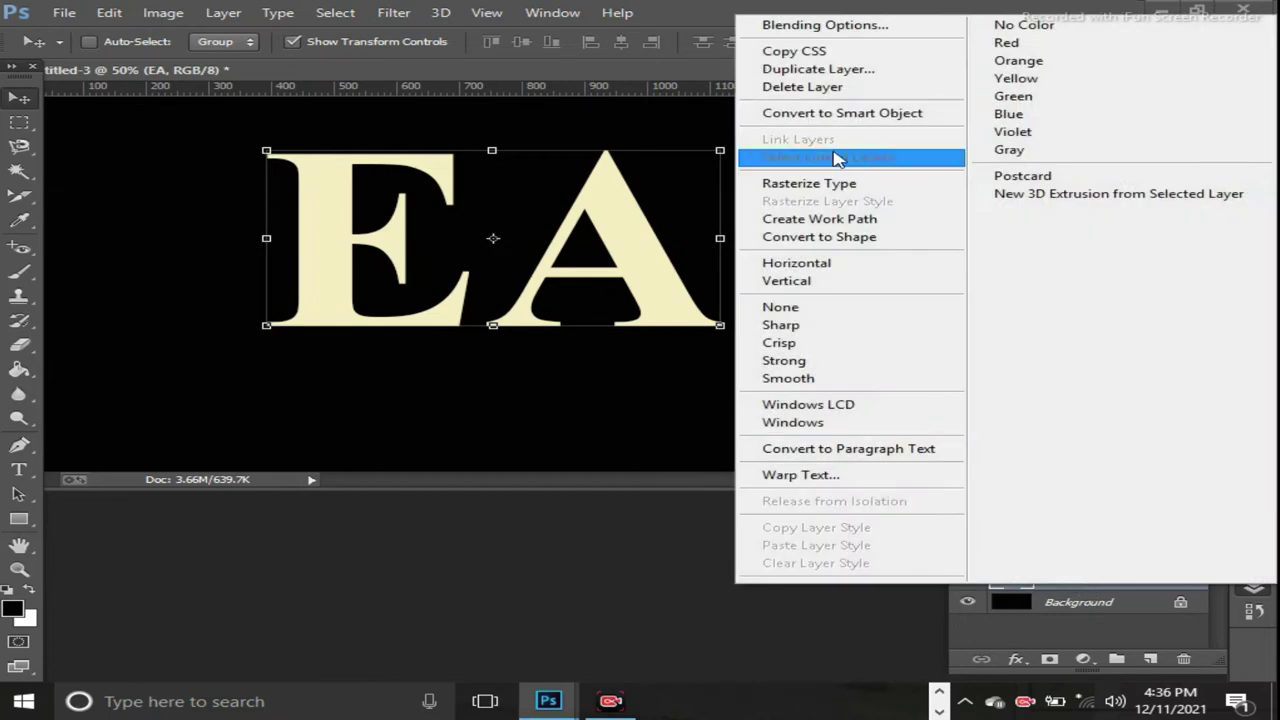
pyautogui.click(815, 69)
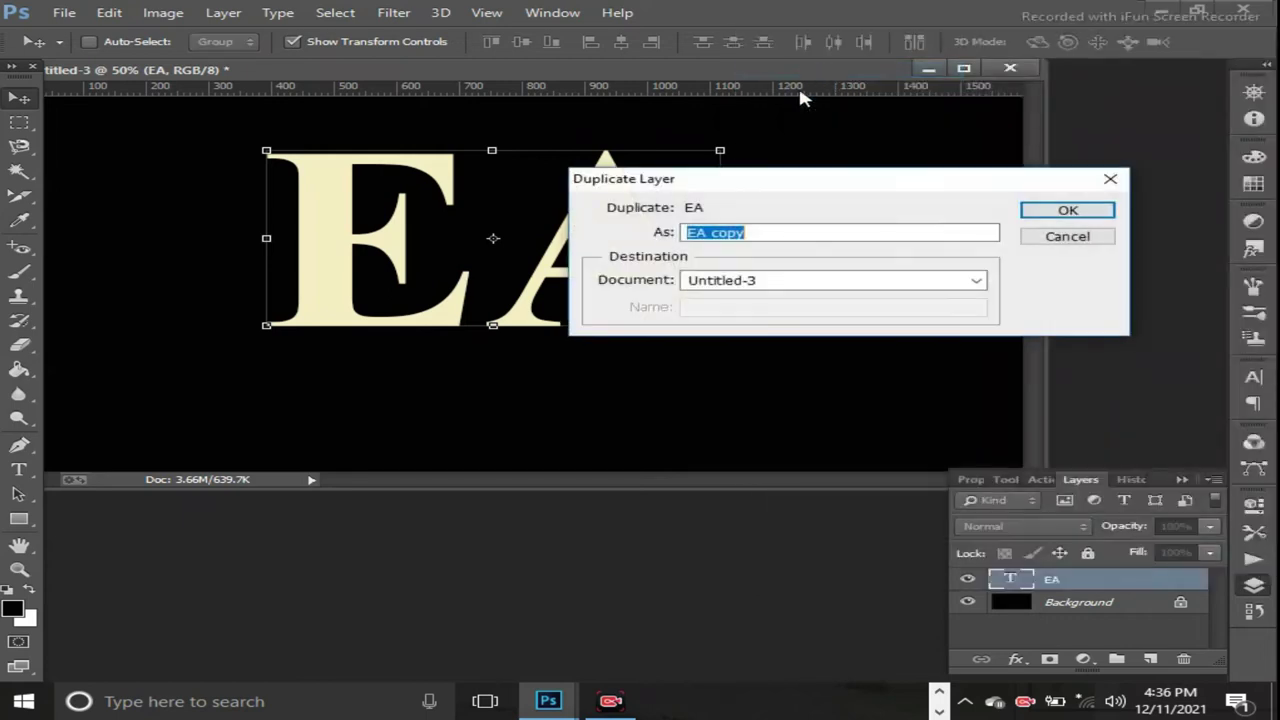
pyautogui.click(1040, 212)
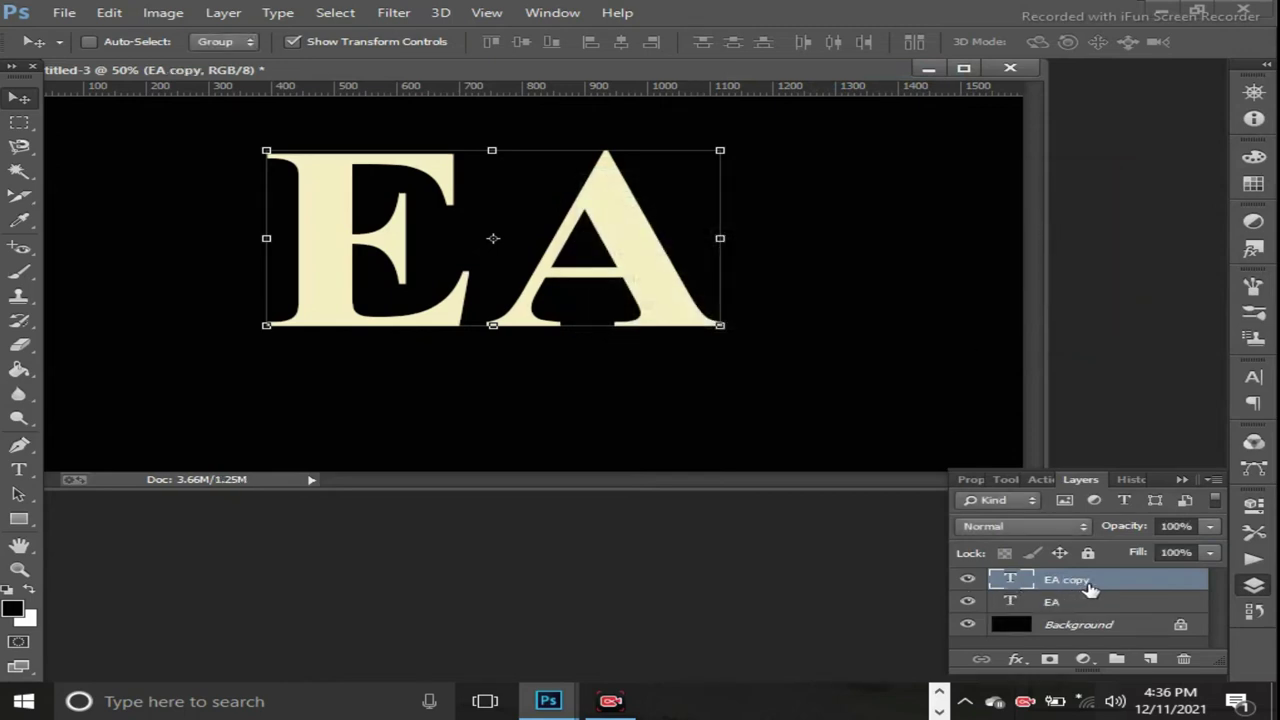
pyautogui.rightClick(1089, 590)
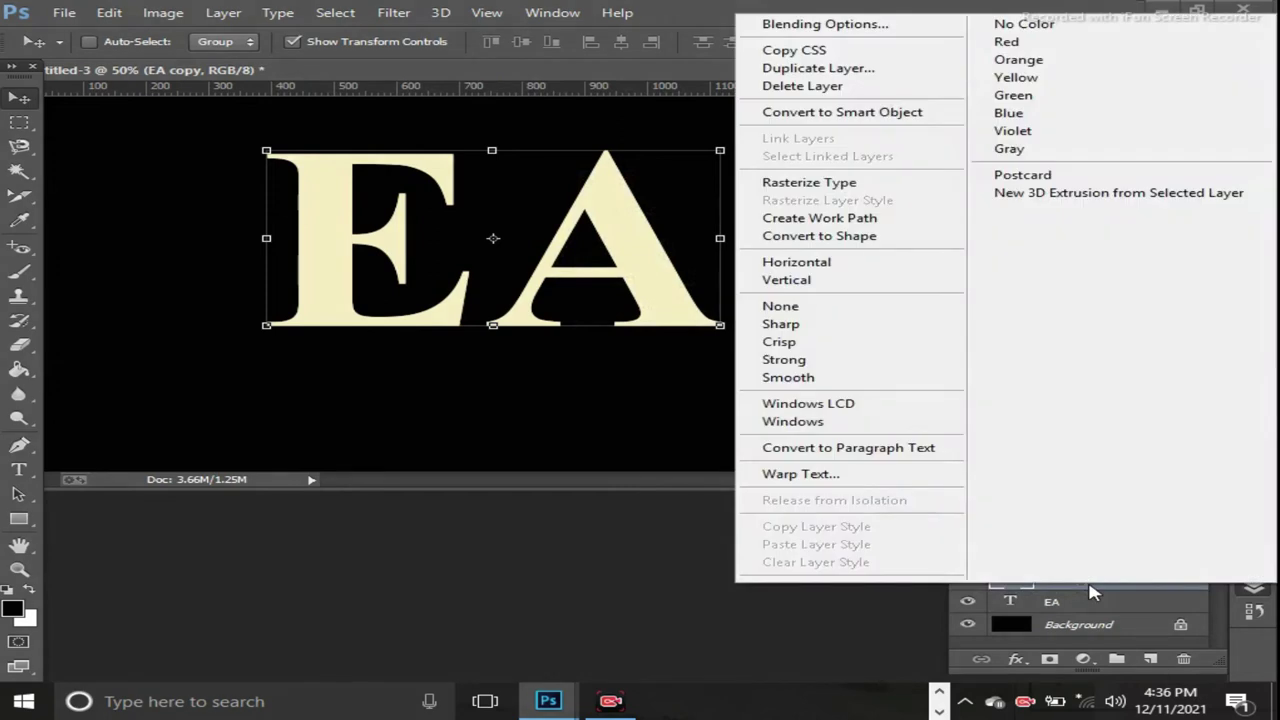
pyautogui.click(1091, 603)
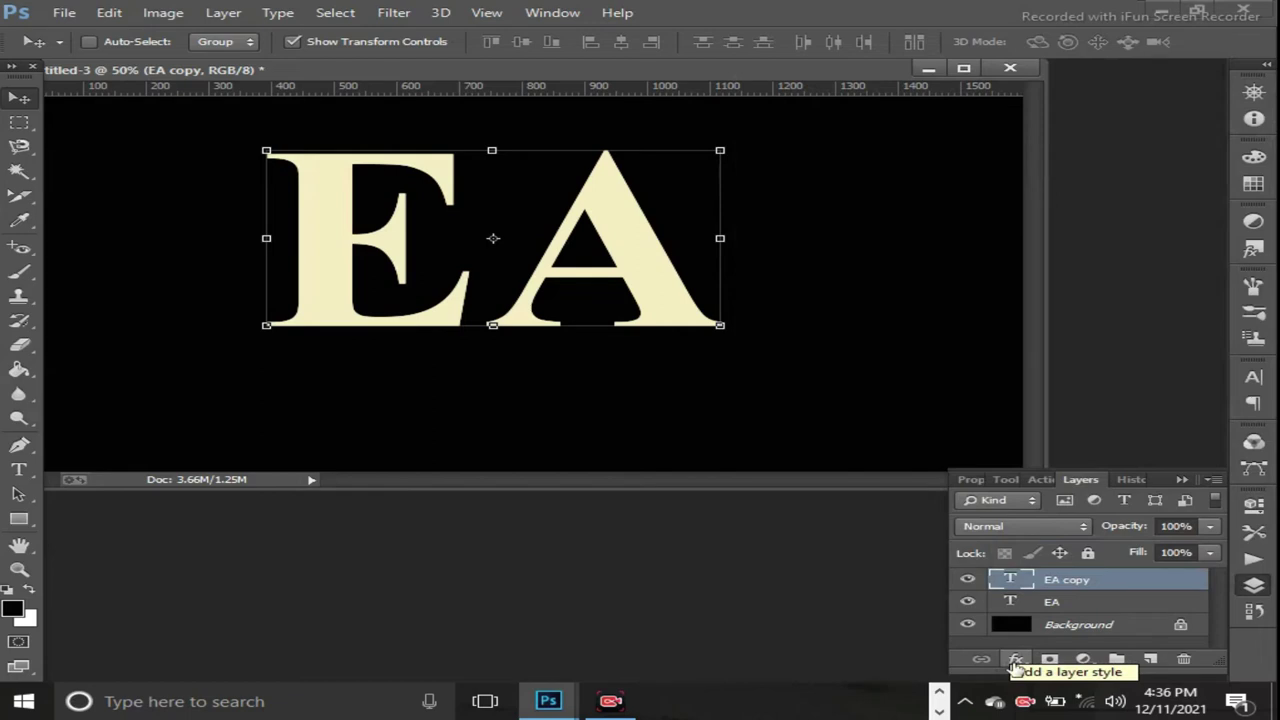
# - Open Blending Options for the EA copy layer and move the Layer Style dialog lower
pyautogui.click(1015, 664)
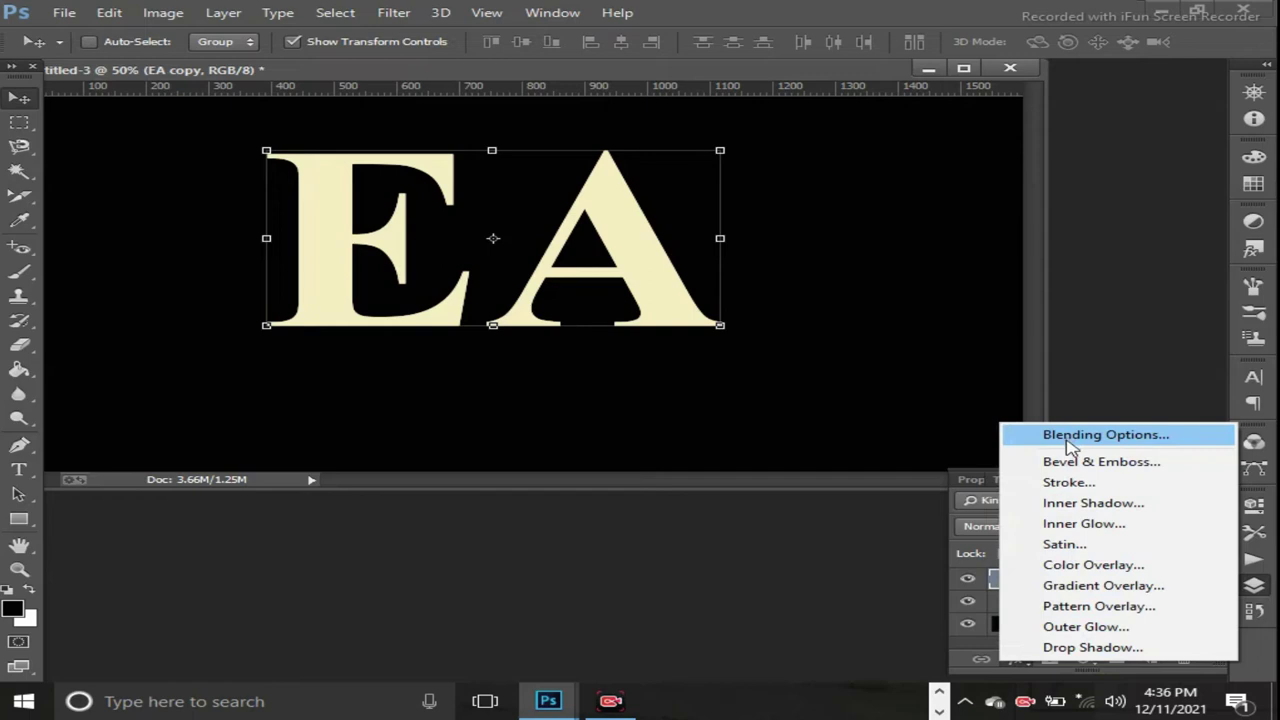
pyautogui.click(1068, 440)
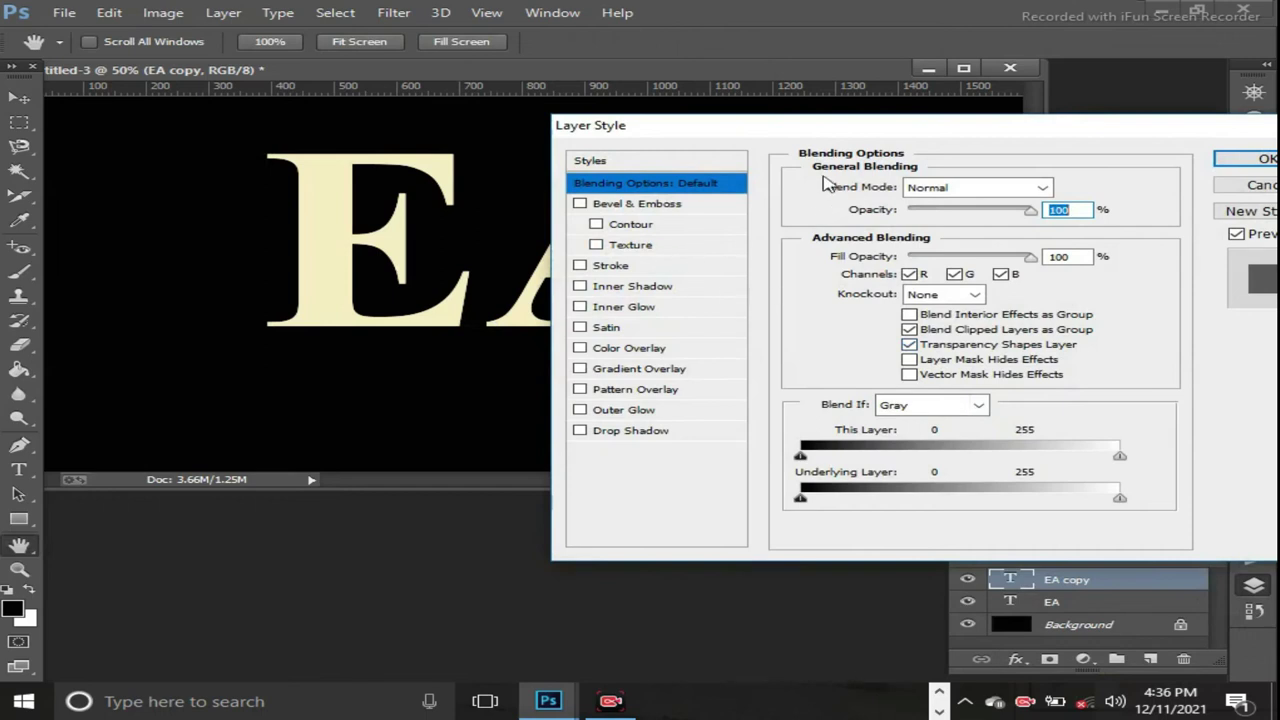
pyautogui.moveTo(819, 136)
pyautogui.mouseDown()
pyautogui.moveTo(815, 162)
pyautogui.moveTo(737, 238)
pyautogui.mouseUp()
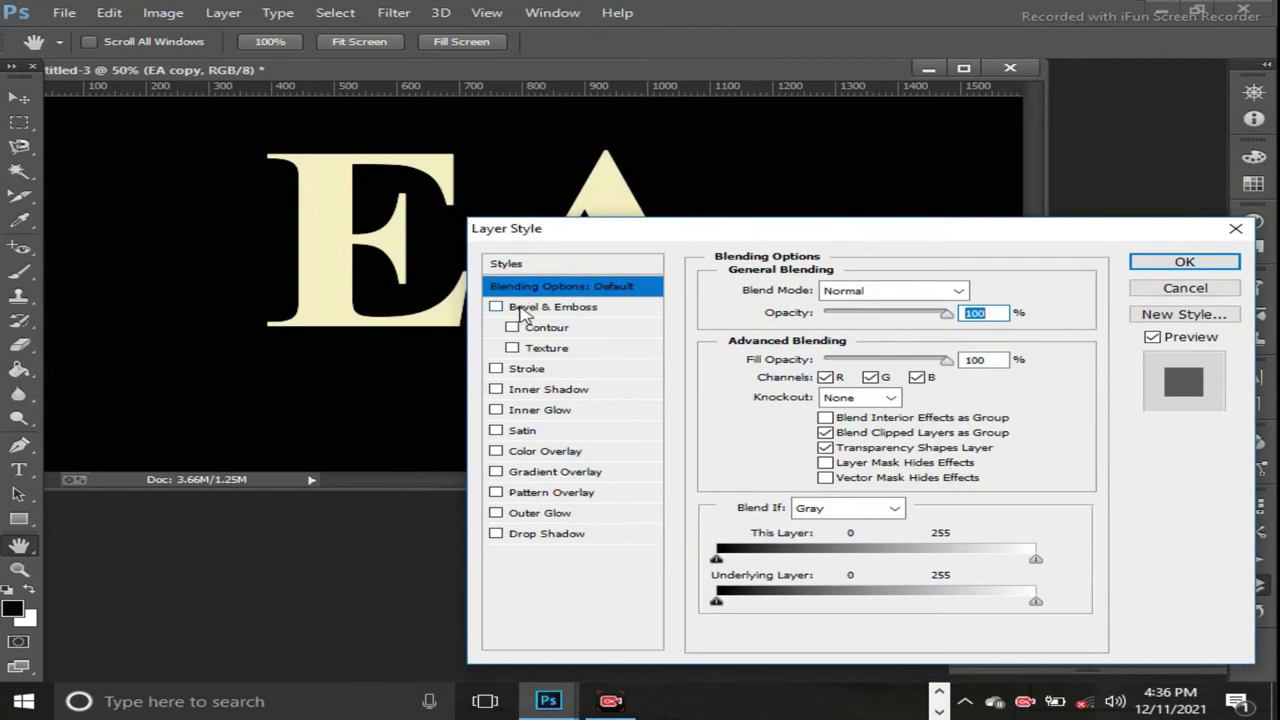
# - Enable Bevel & Emboss with Inner Bevel style and Chisel Hard technique
pyautogui.click(524, 311)
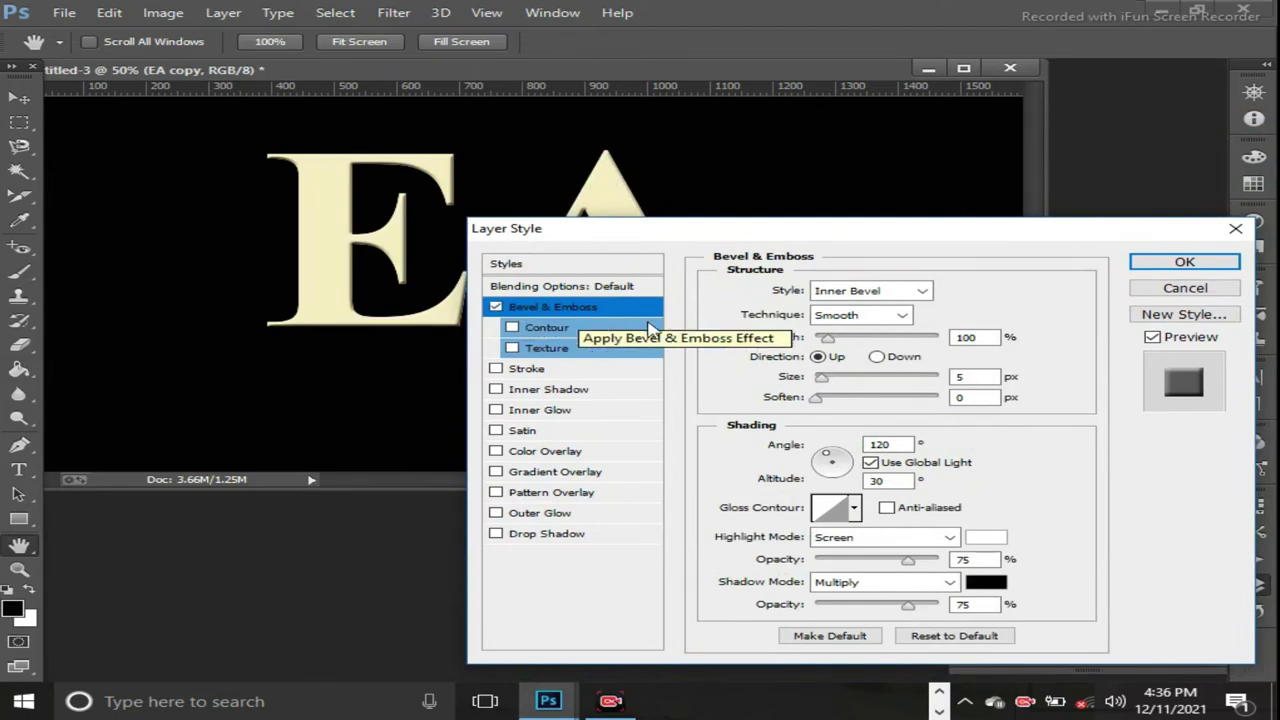
pyautogui.click(921, 291)
pyautogui.click(918, 293)
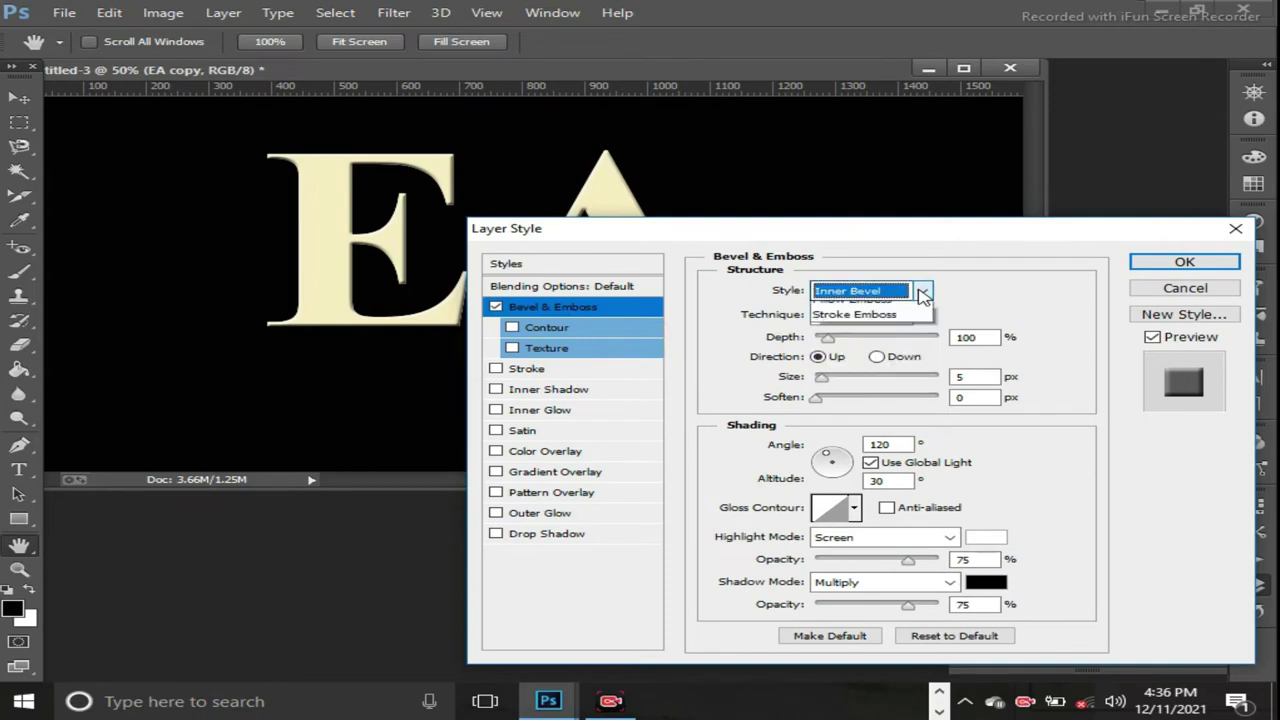
pyautogui.click(913, 298)
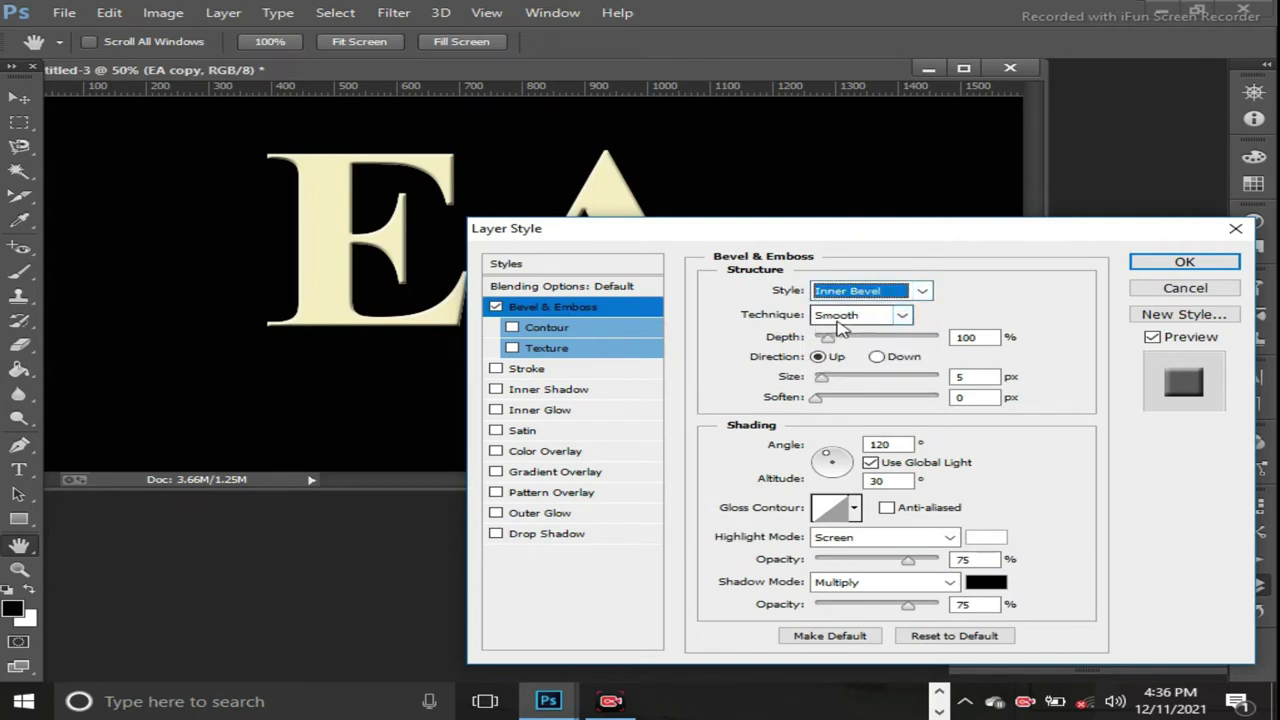
pyautogui.click(902, 315)
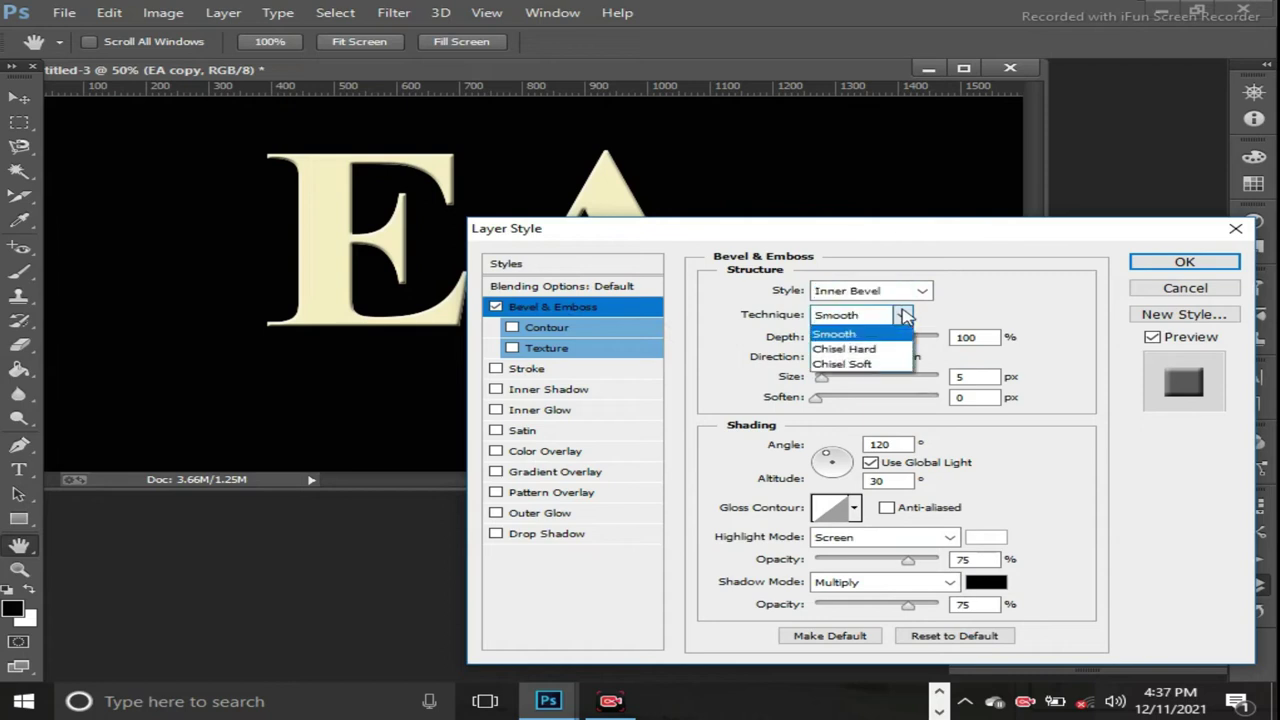
pyautogui.click(860, 350)
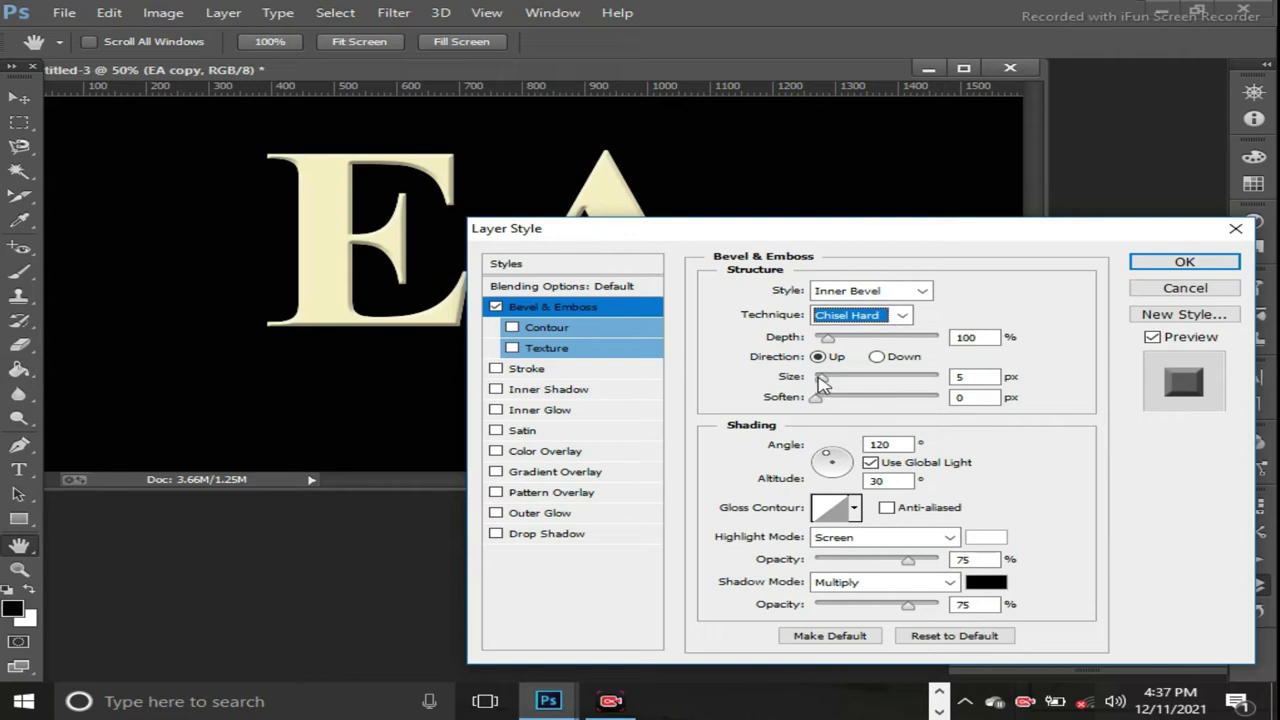
# - Set the bevel depth to 170% and size to 42 px
pyautogui.moveTo(818, 383)
pyautogui.mouseDown()
pyautogui.moveTo(839, 387)
pyautogui.moveTo(815, 390)
pyautogui.mouseUp()
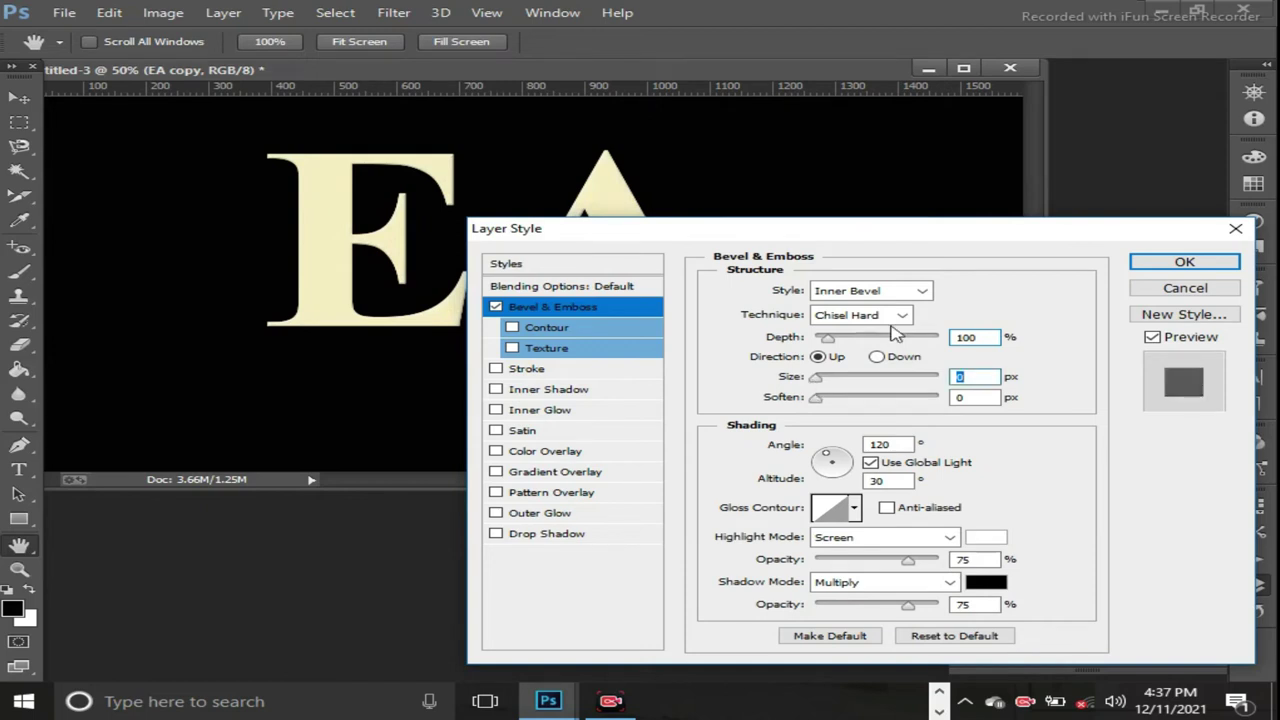
pyautogui.doubleClick(968, 338)
pyautogui.write('0')
pyautogui.press('BackSpace')
pyautogui.press('BackSpace')
pyautogui.write('70')
pyautogui.doubleClick(960, 376)
pyautogui.write('42')
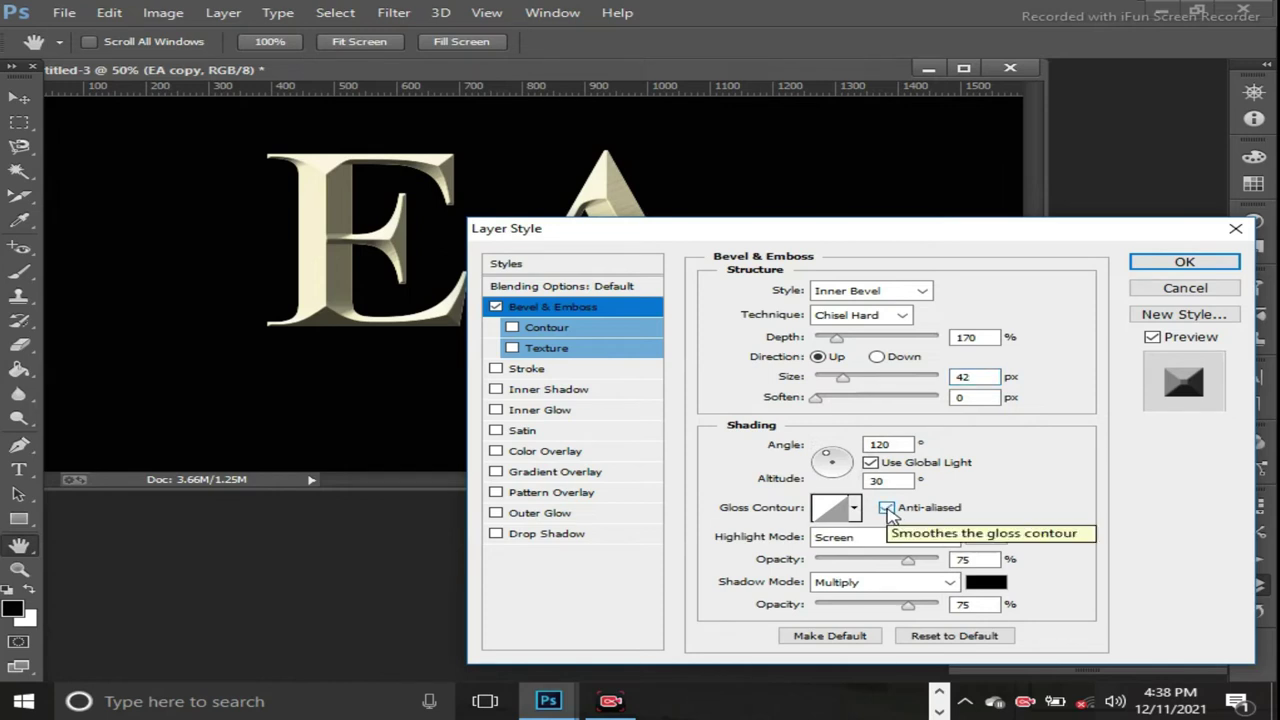
# - Make the bevel's gloss contour anti-aliased Ring - Double
pyautogui.click(887, 510)
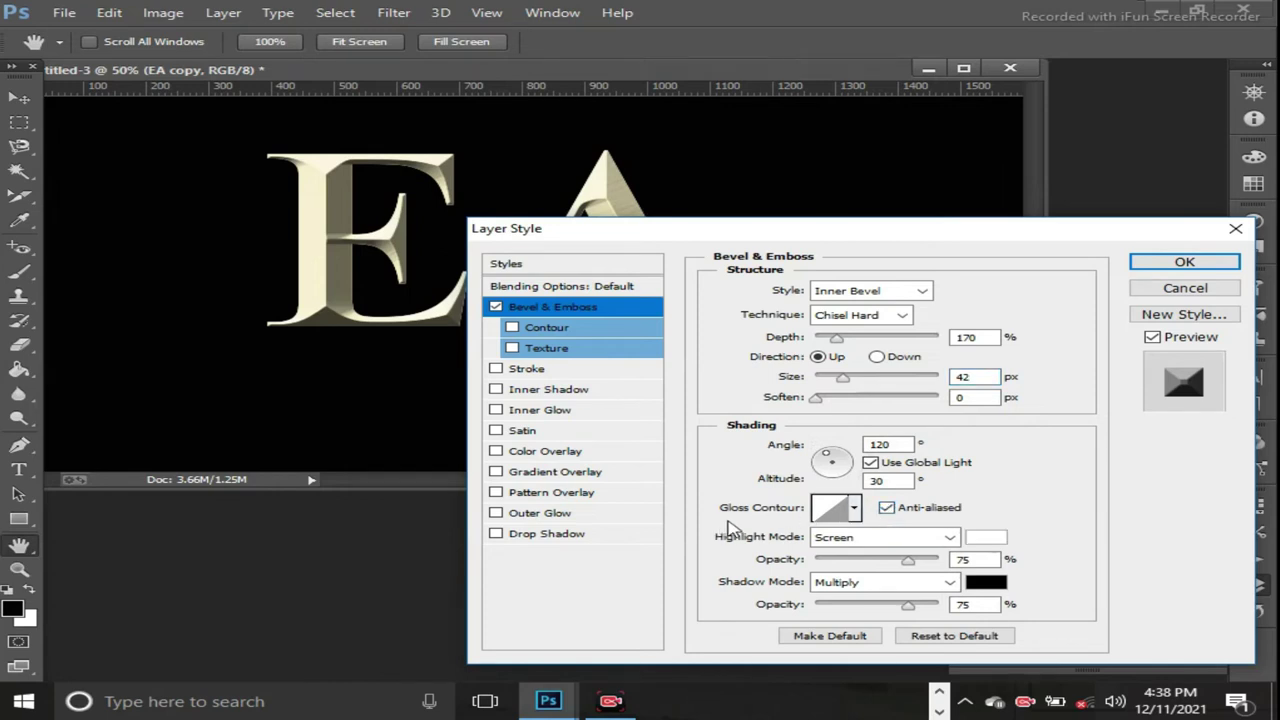
pyautogui.click(856, 510)
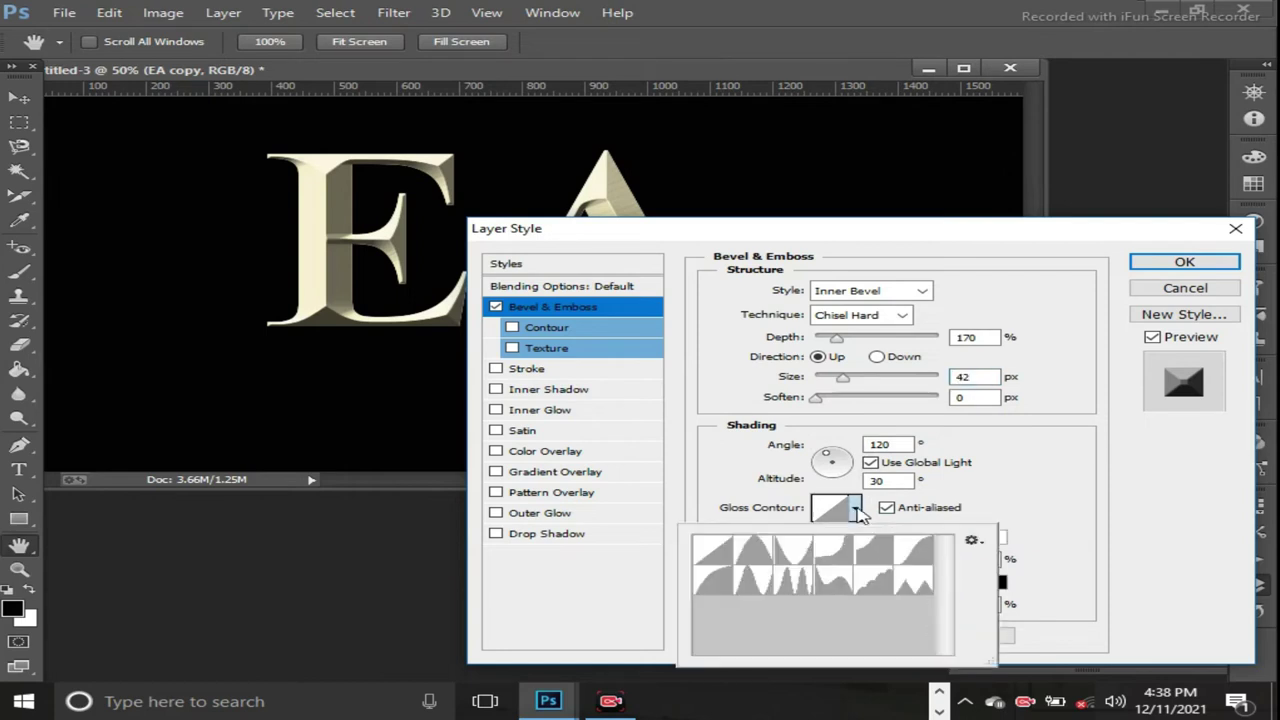
pyautogui.click(789, 588)
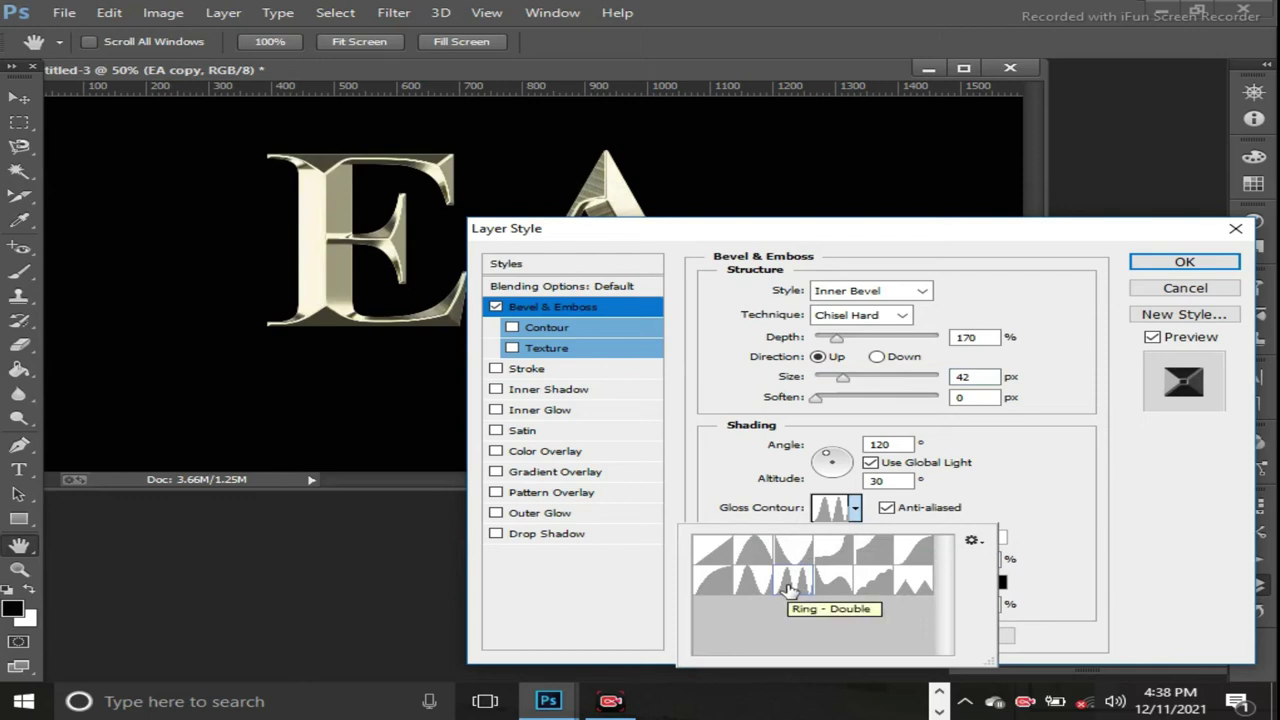
pyautogui.click(1104, 472)
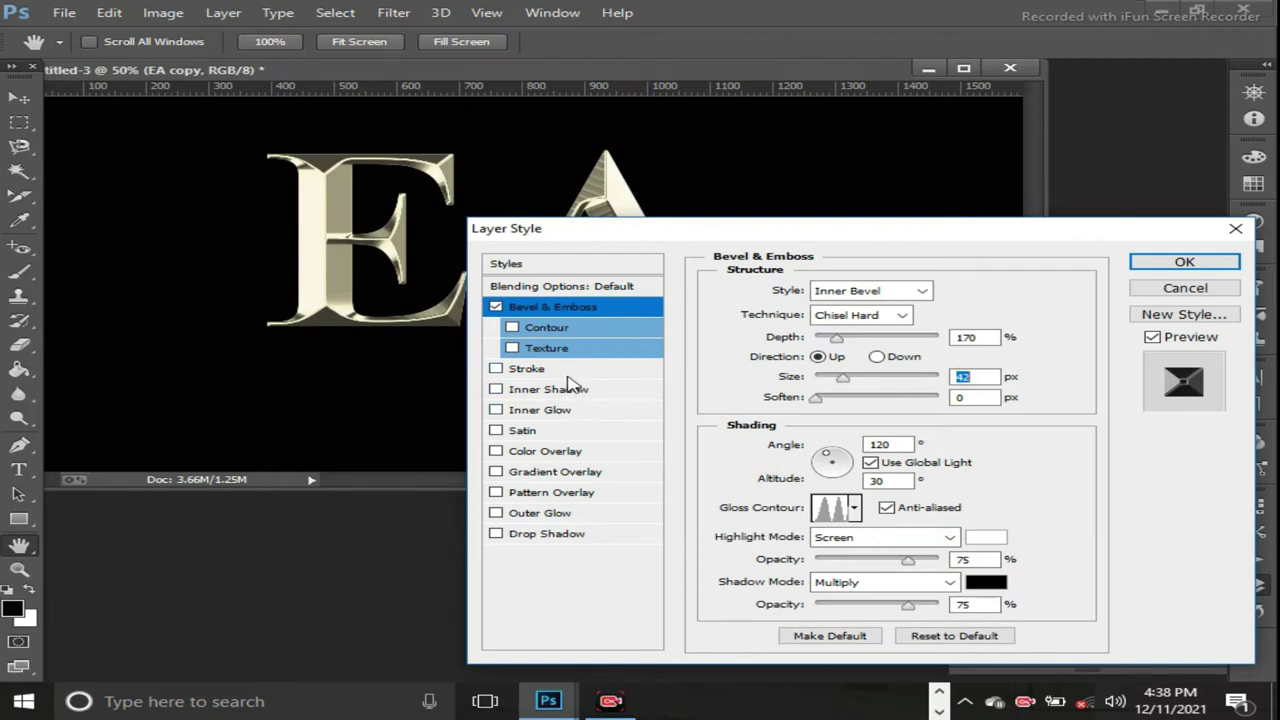
# - Add a Multiply inner glow at 50% opacity with its colour unchanged, and disable Bevel & Emboss
pyautogui.click(535, 418)
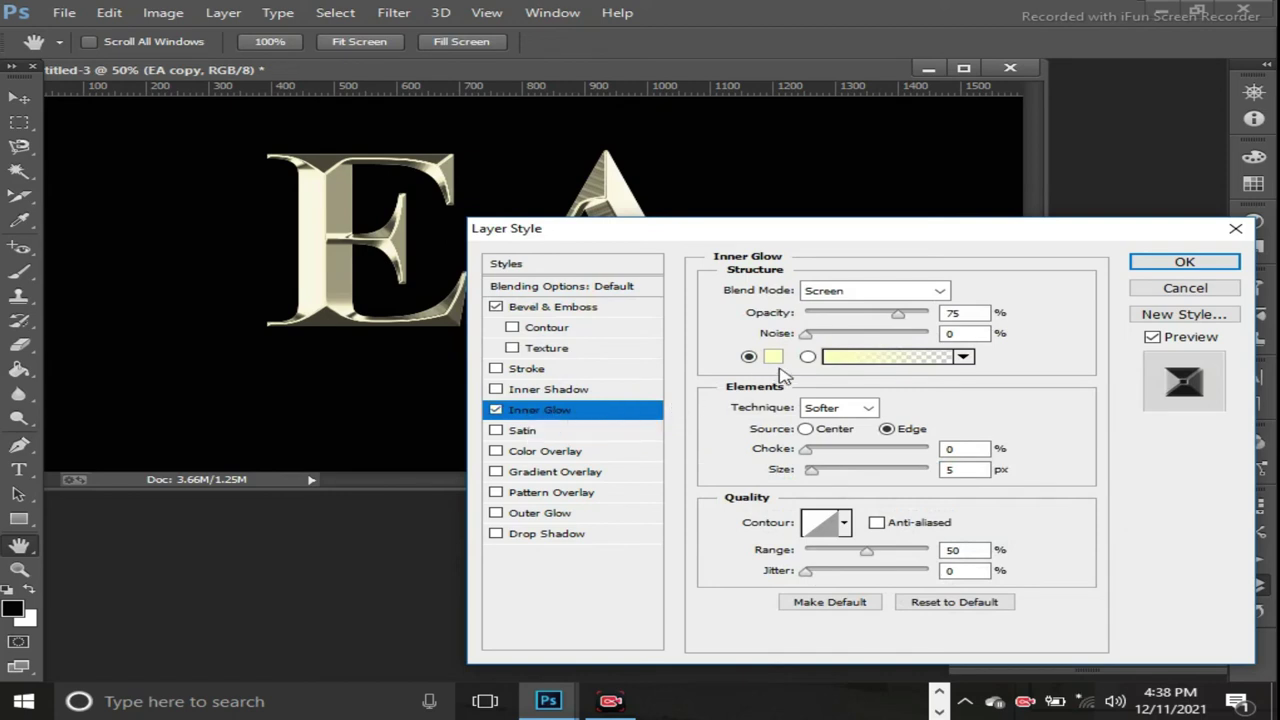
pyautogui.click(938, 290)
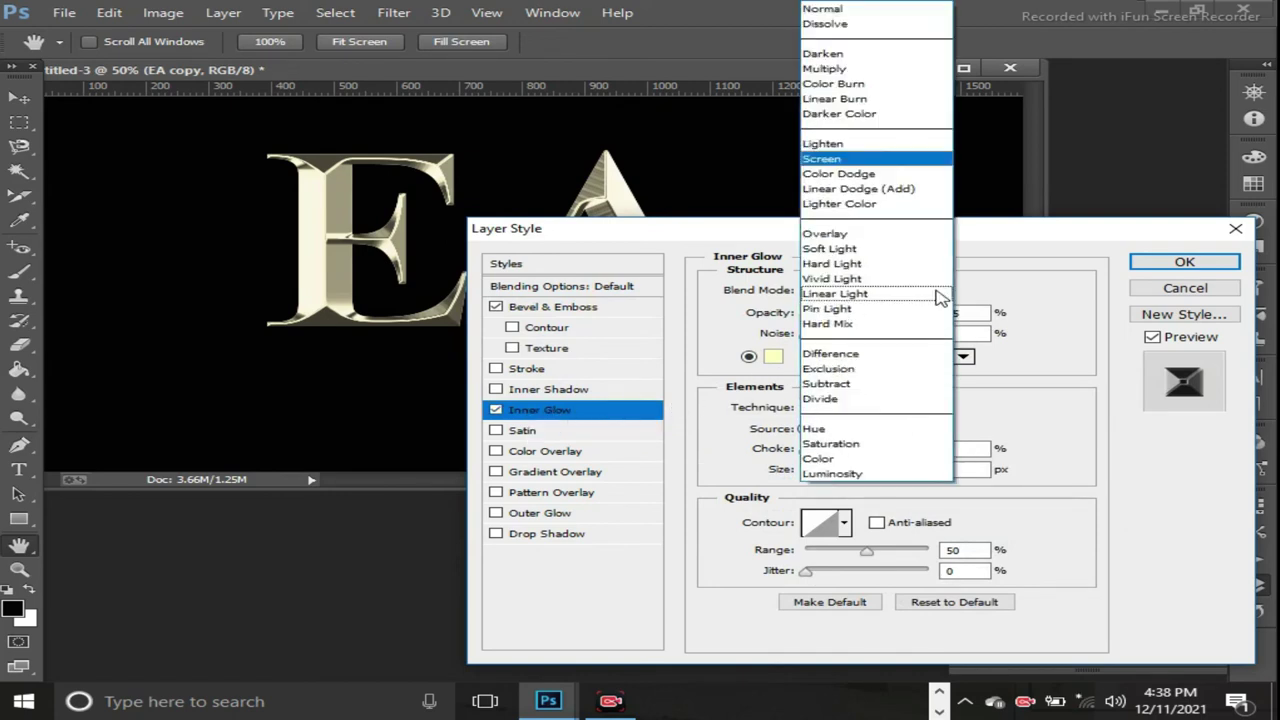
pyautogui.click(819, 70)
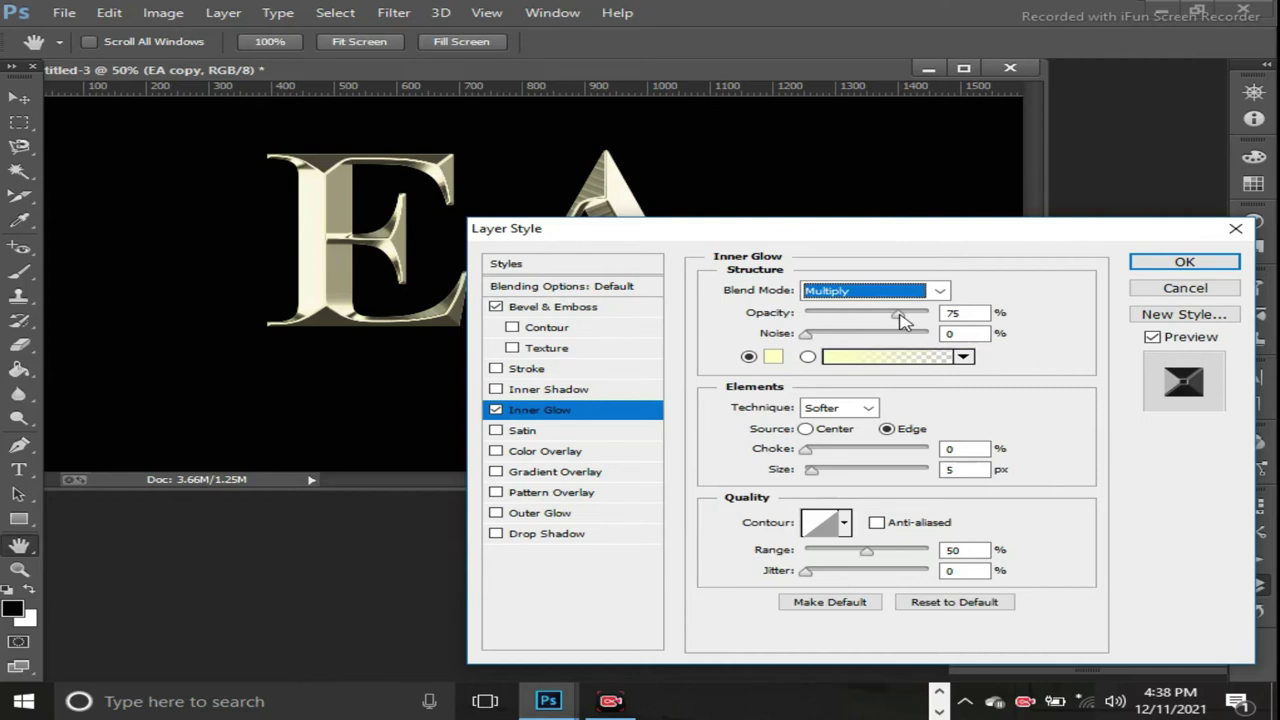
pyautogui.doubleClick(955, 313)
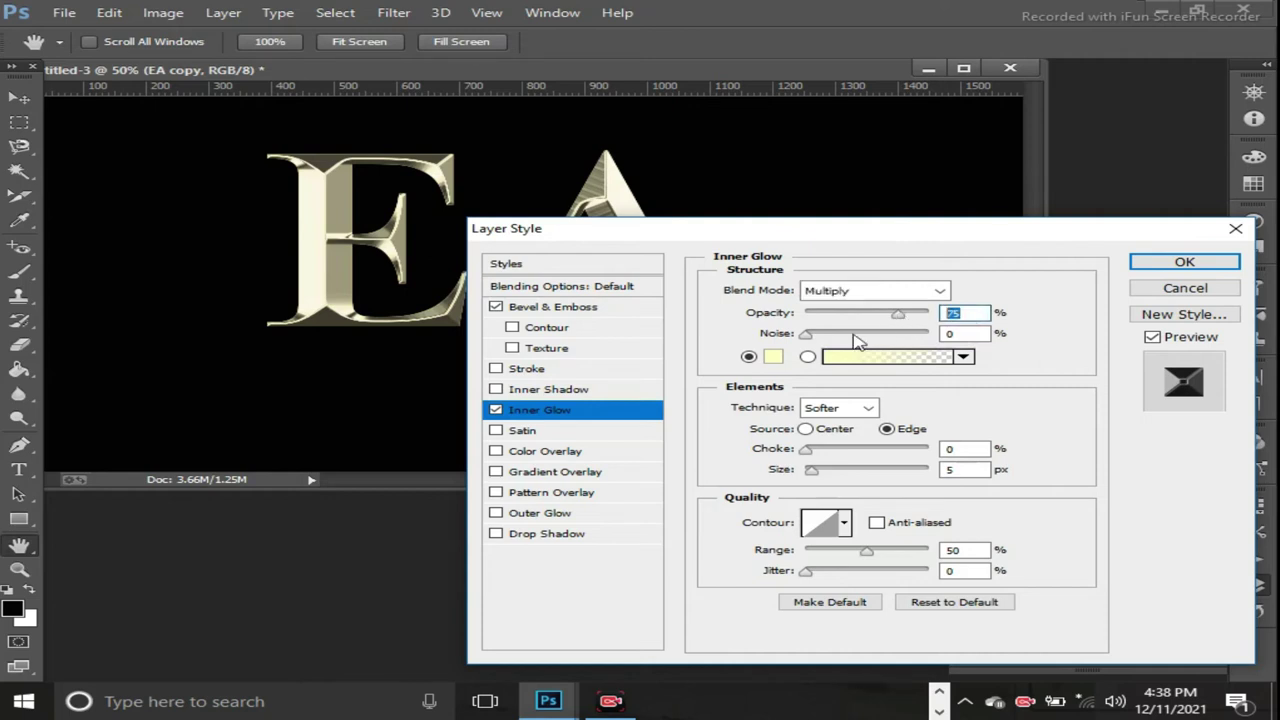
pyautogui.write('50')
pyautogui.click(773, 357)
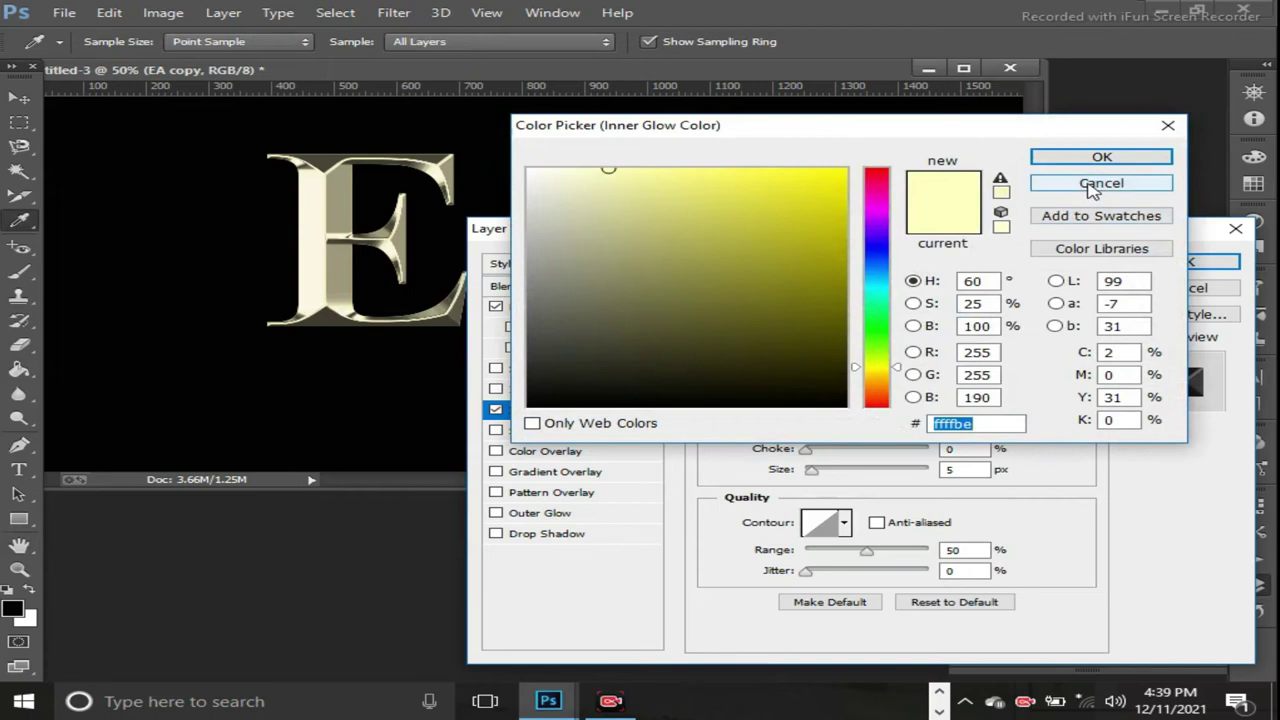
pyautogui.click(1092, 187)
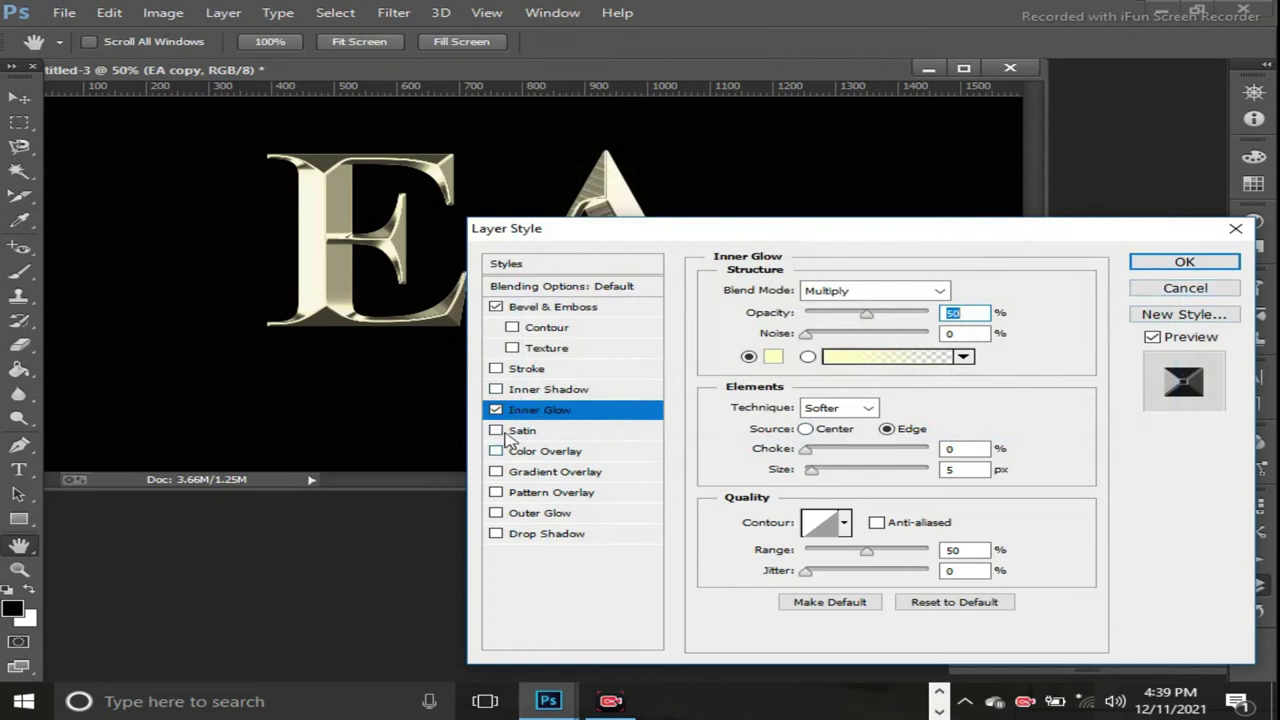
pyautogui.click(496, 307)
# - Disable the inner glow, add a gradient overlay, and select its black left stop for editing
pyautogui.click(497, 411)
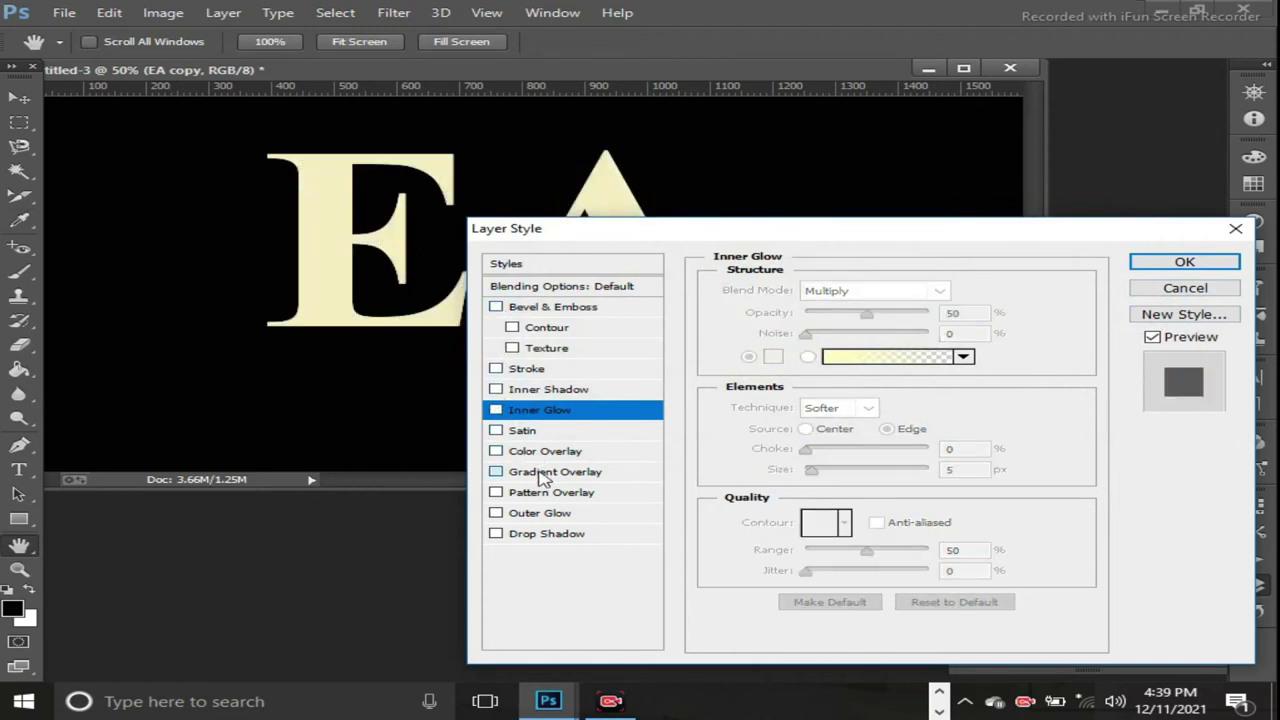
pyautogui.click(541, 475)
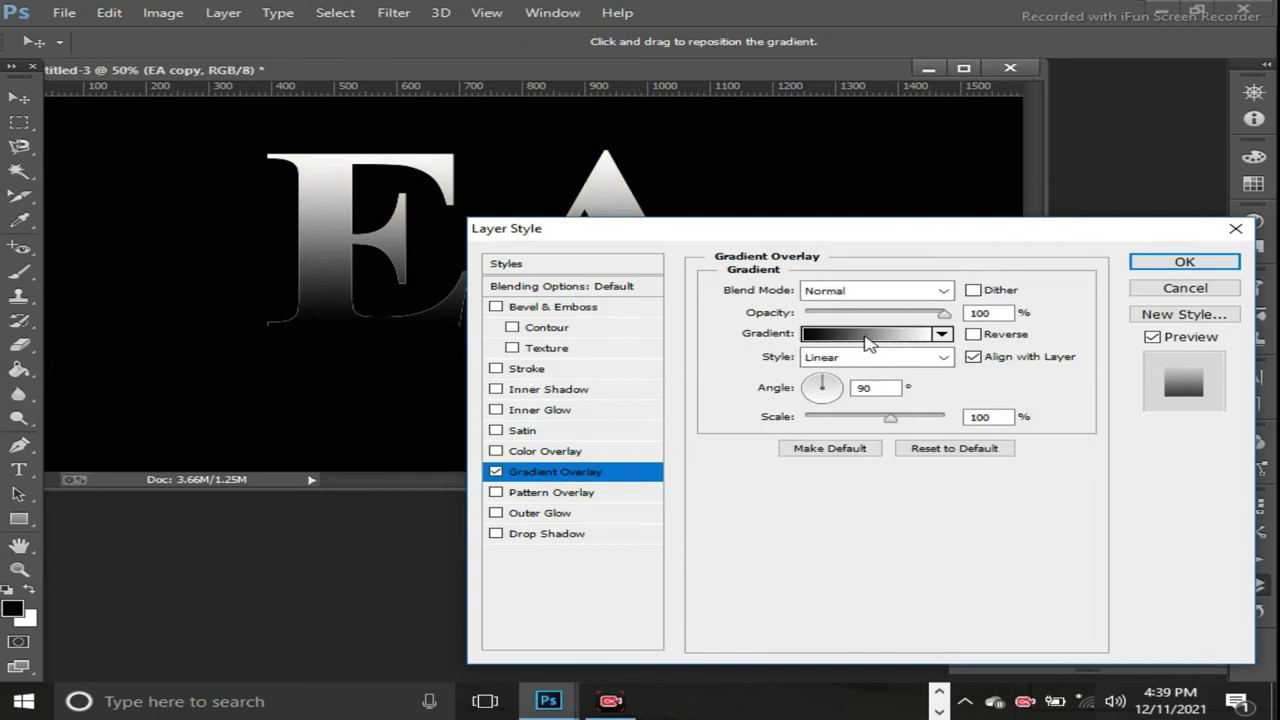
pyautogui.click(870, 340)
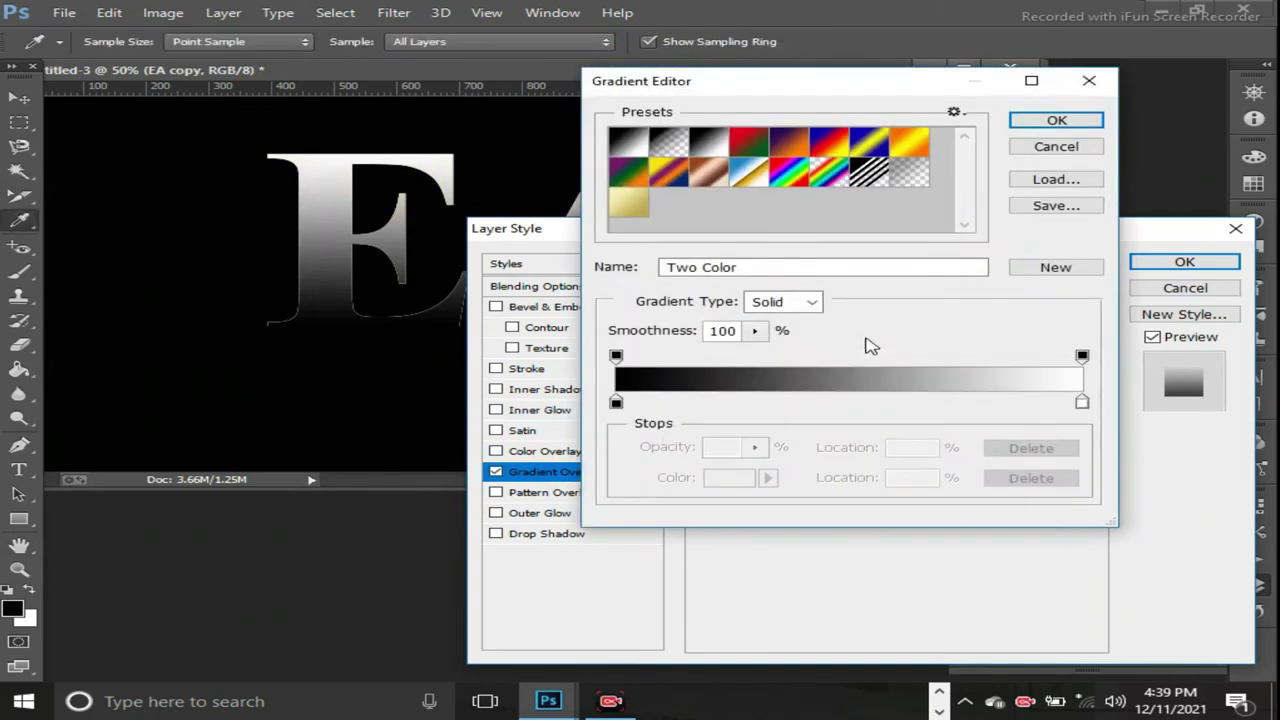
pyautogui.click(616, 403)
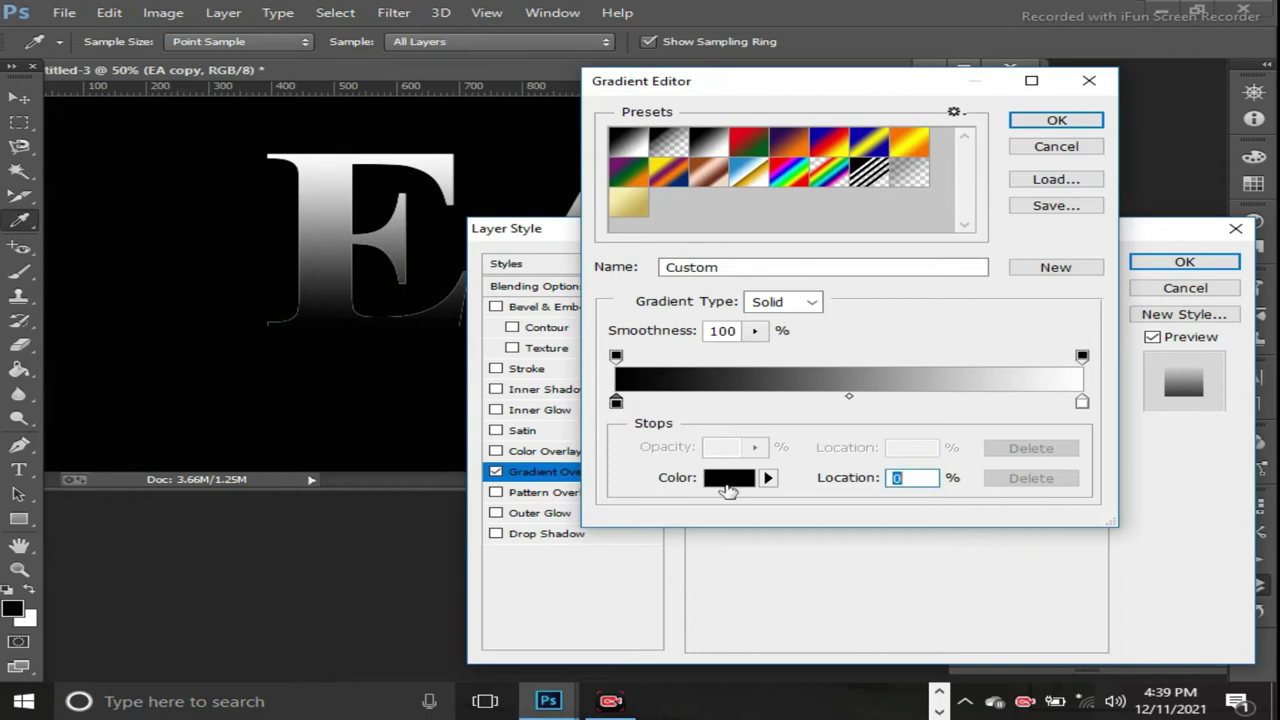
pyautogui.click(727, 484)
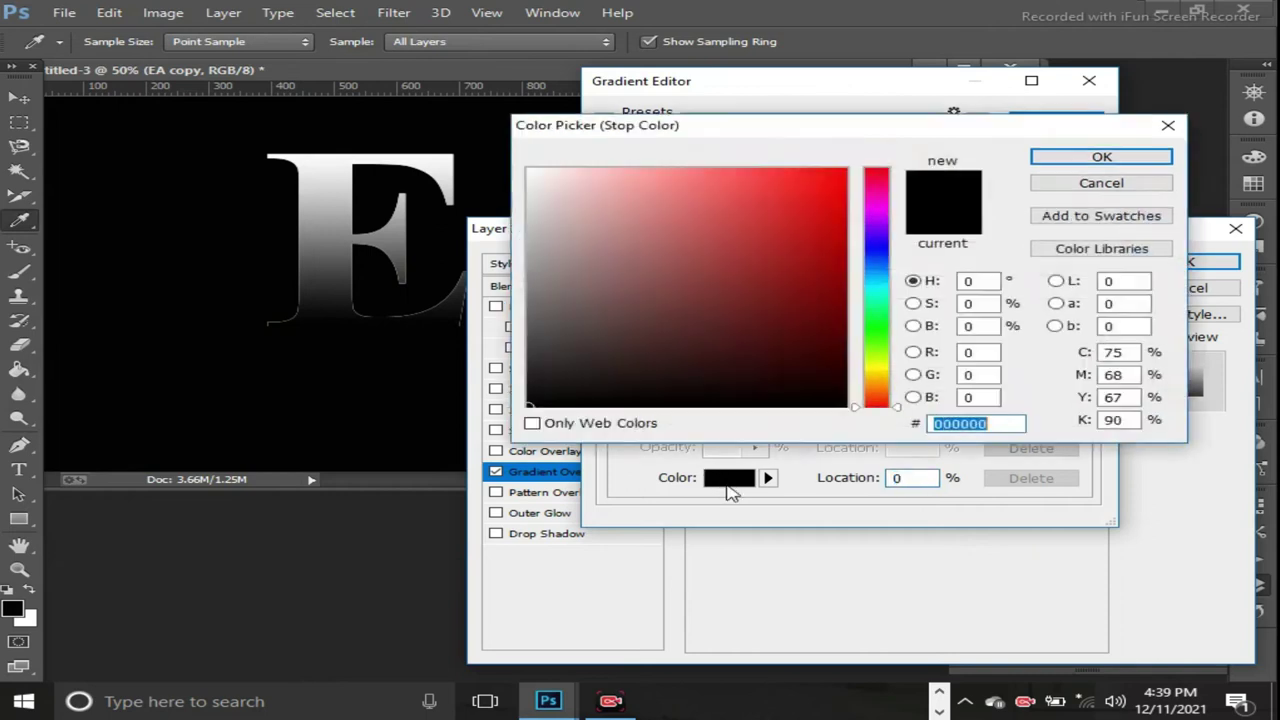
# - Enter RGB 193, 172, 81 as the gradient stop colour
pyautogui.click(981, 352)
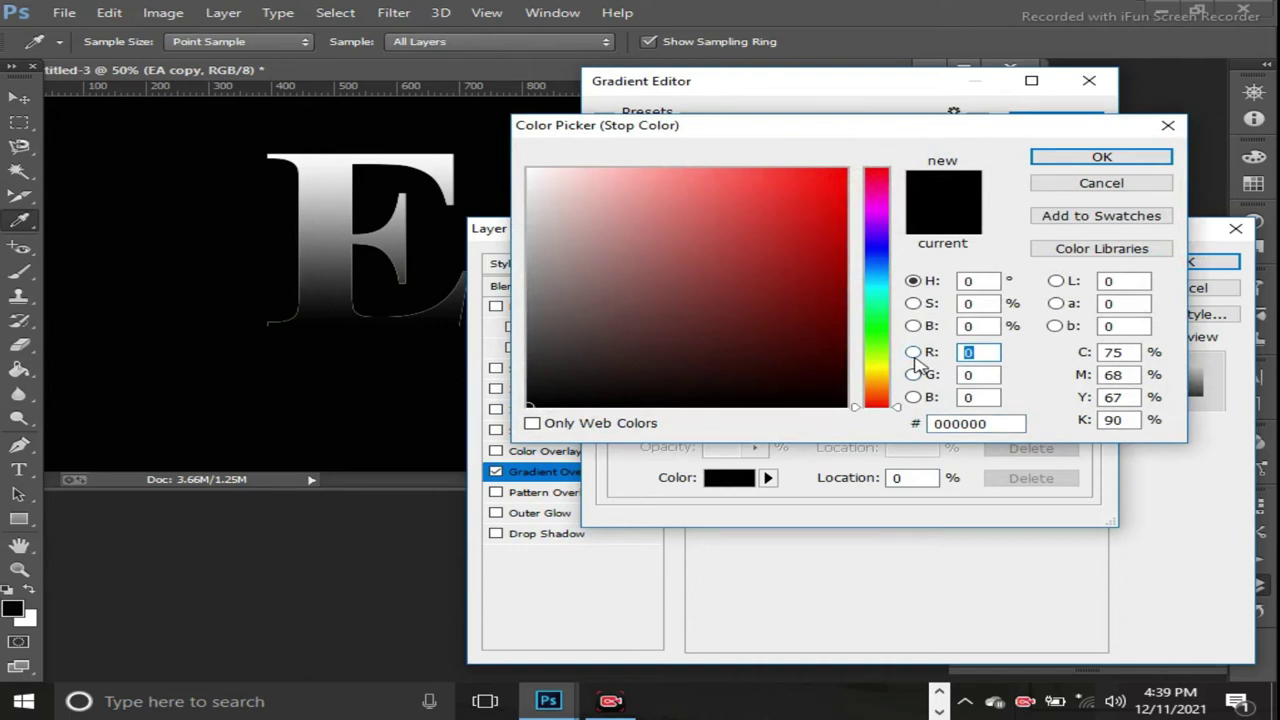
pyautogui.write('1')
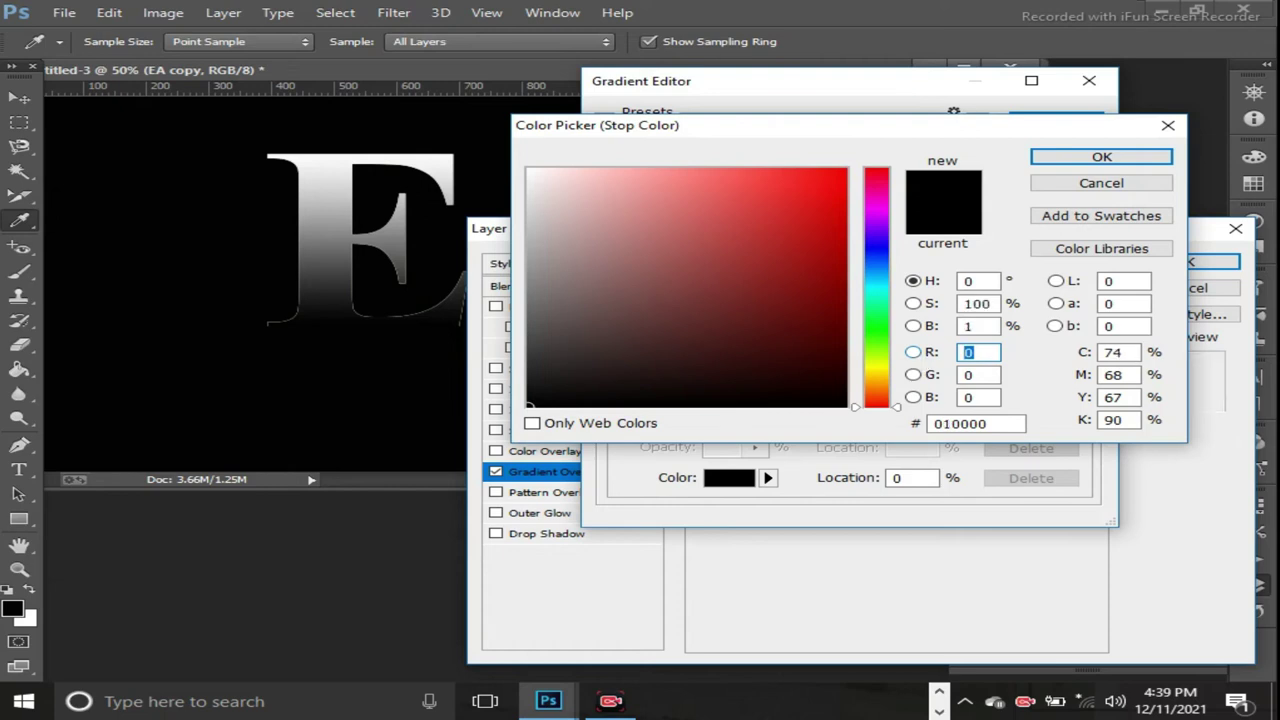
pyautogui.write('93')
pyautogui.press('Tab')
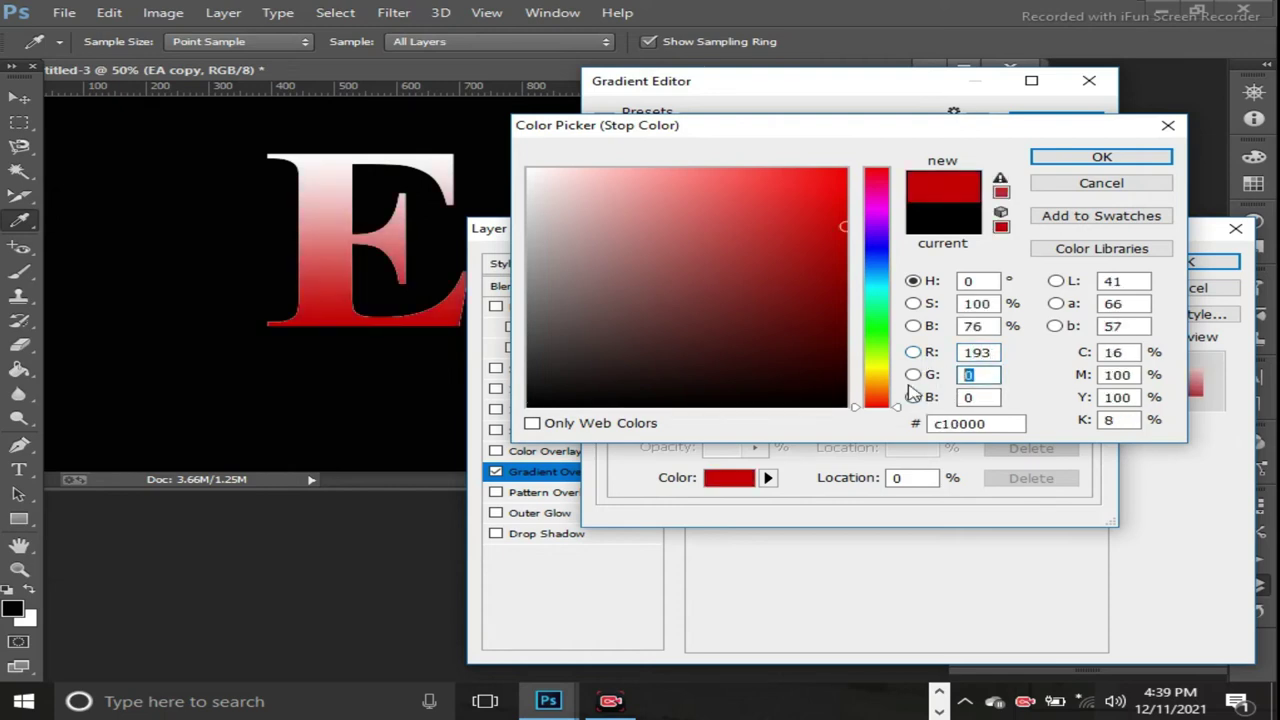
pyautogui.write('17')
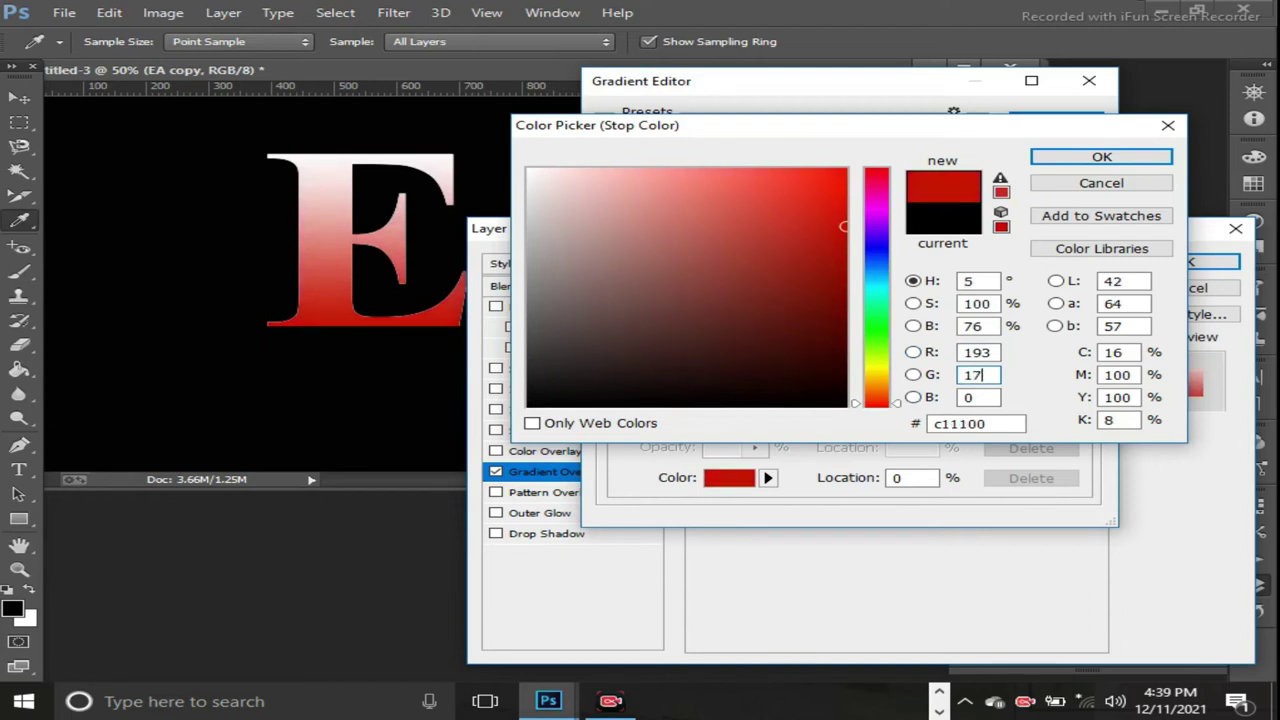
pyautogui.write('2')
pyautogui.click(977, 397)
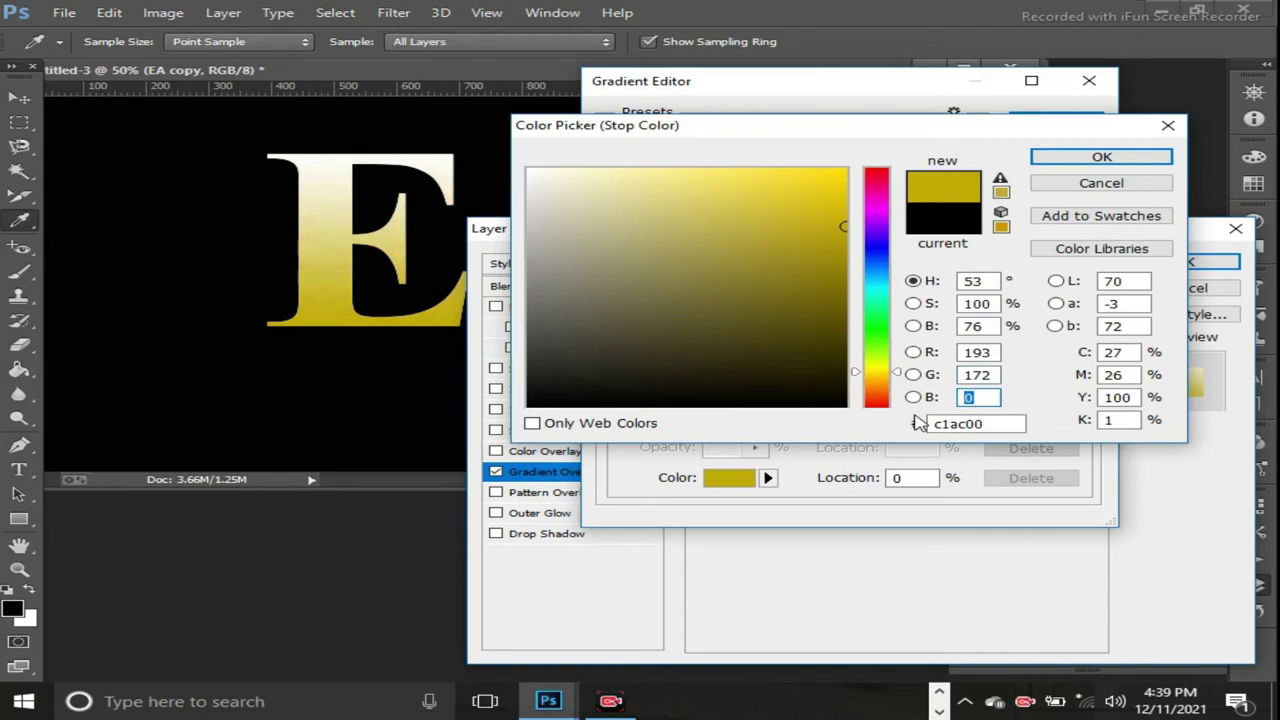
pyautogui.write('81')
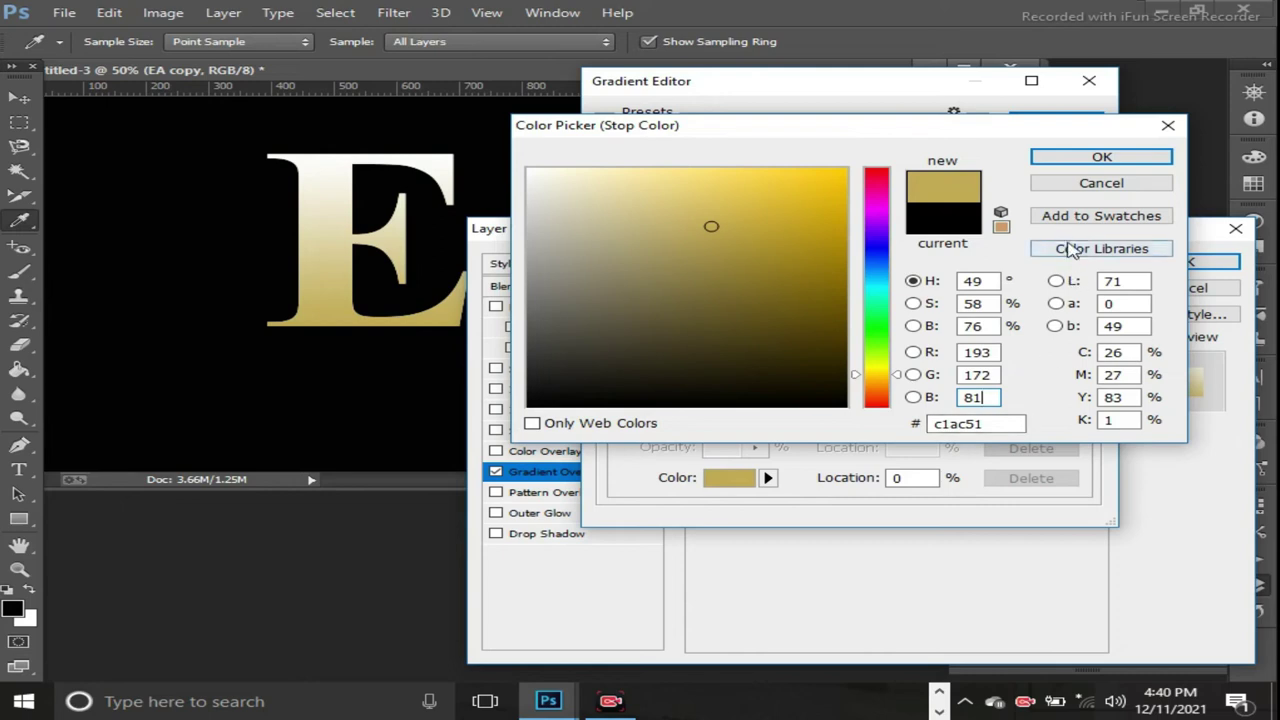
# - Set the left gradient stop to pale yellow RGB 246, 238, 173
pyautogui.click(1068, 160)
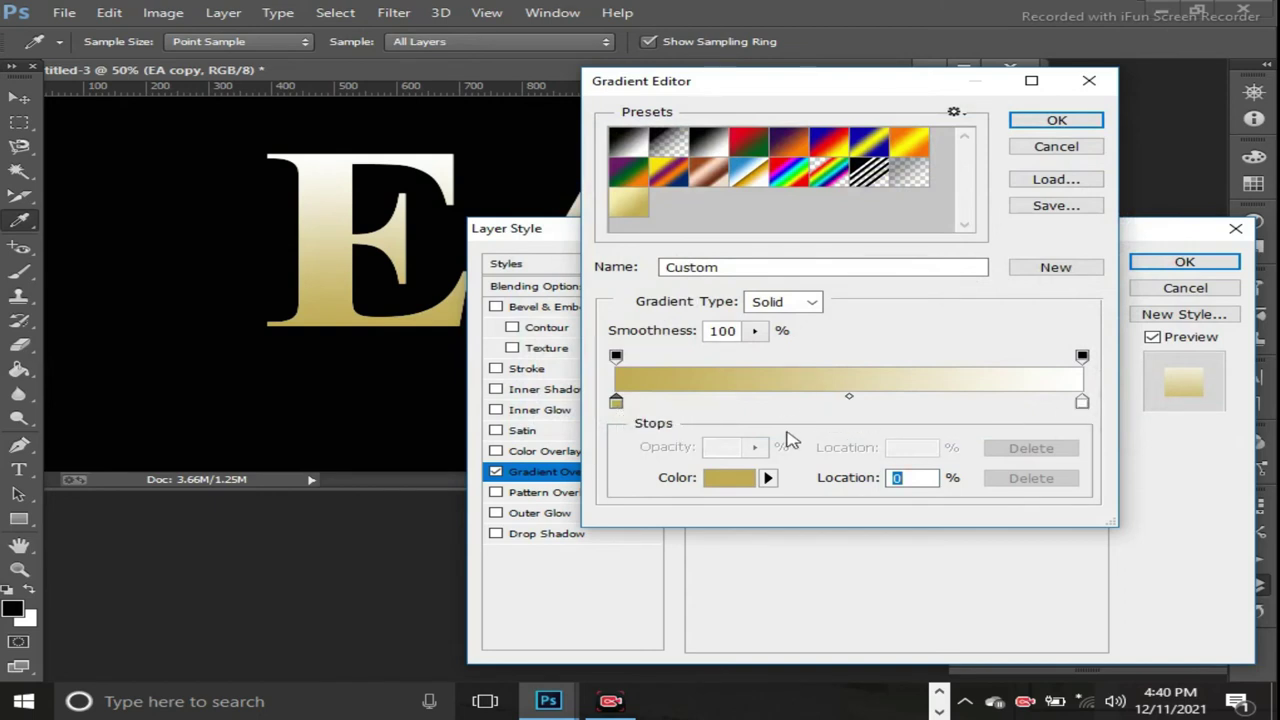
pyautogui.click(731, 479)
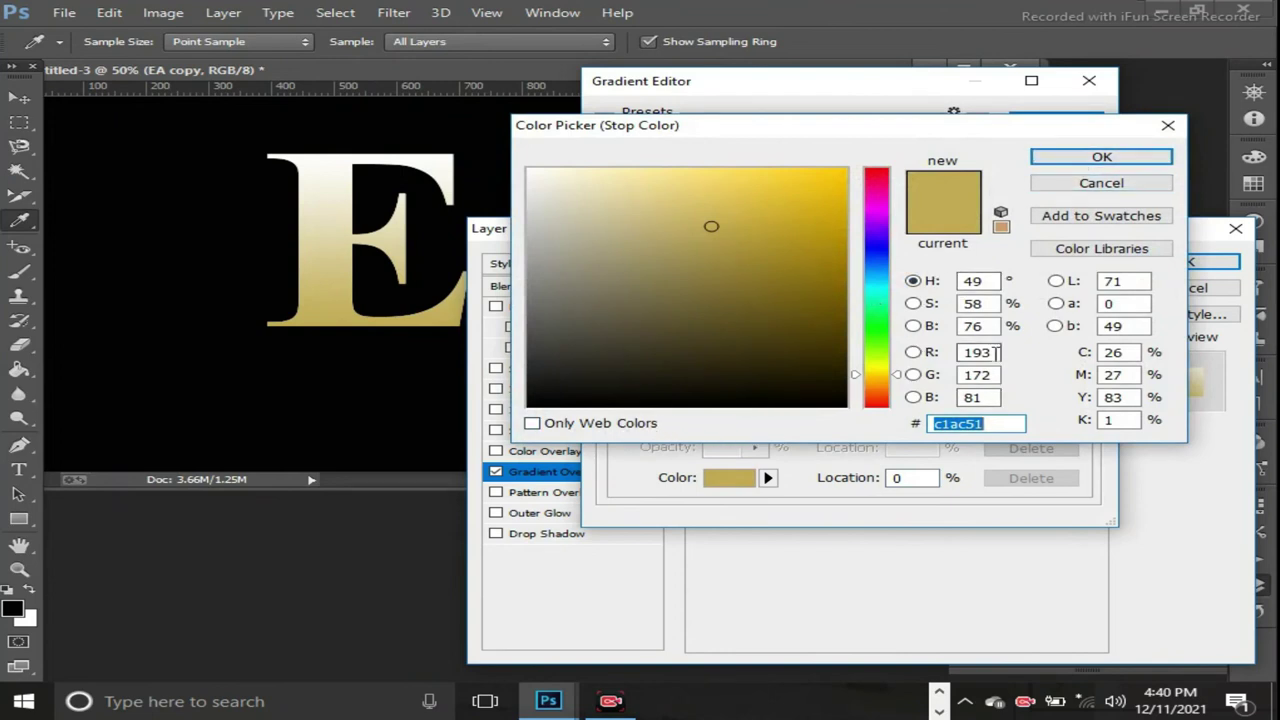
pyautogui.doubleClick(996, 352)
pyautogui.write('246')
pyautogui.doubleClick(996, 376)
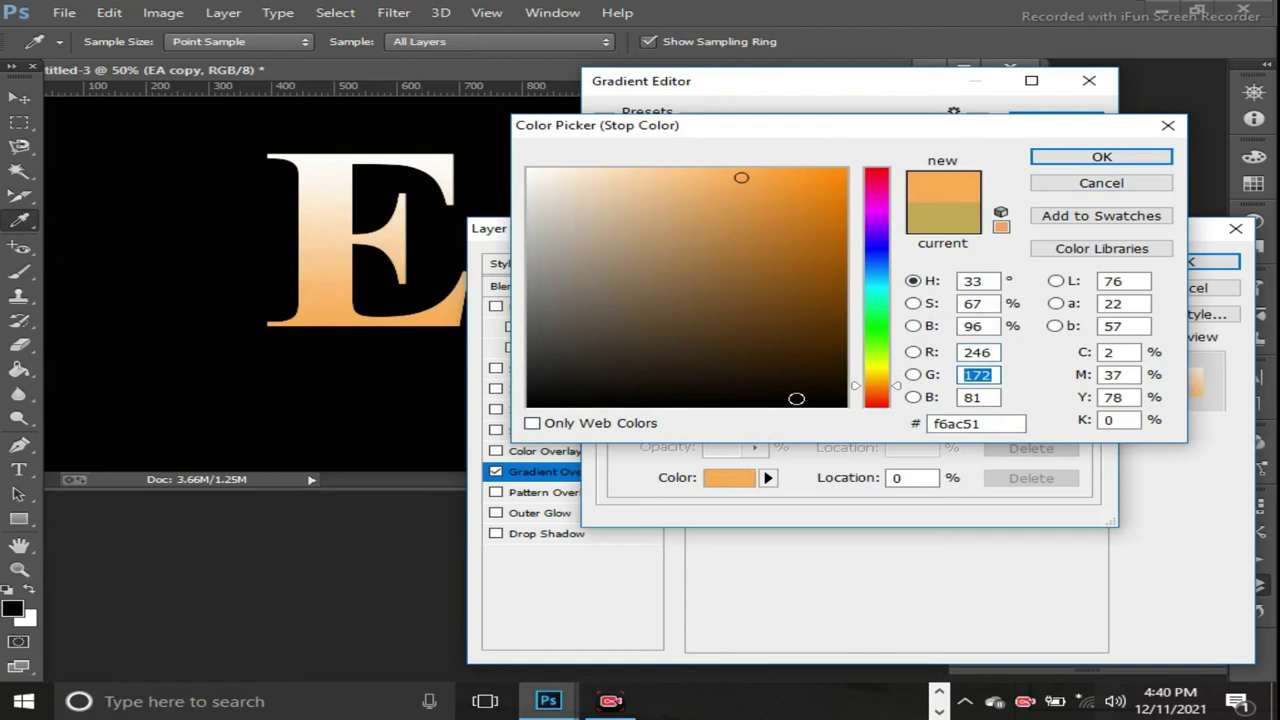
pyautogui.write('238')
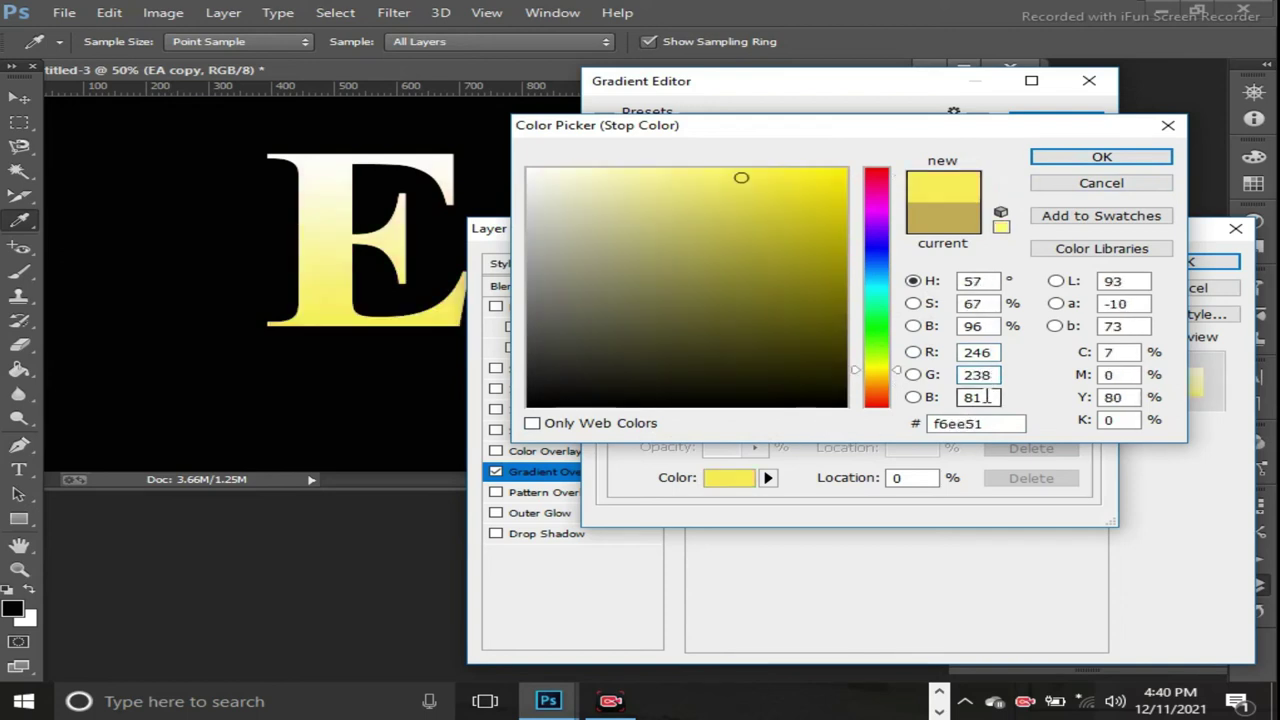
pyautogui.doubleClick(986, 396)
pyautogui.write('173')
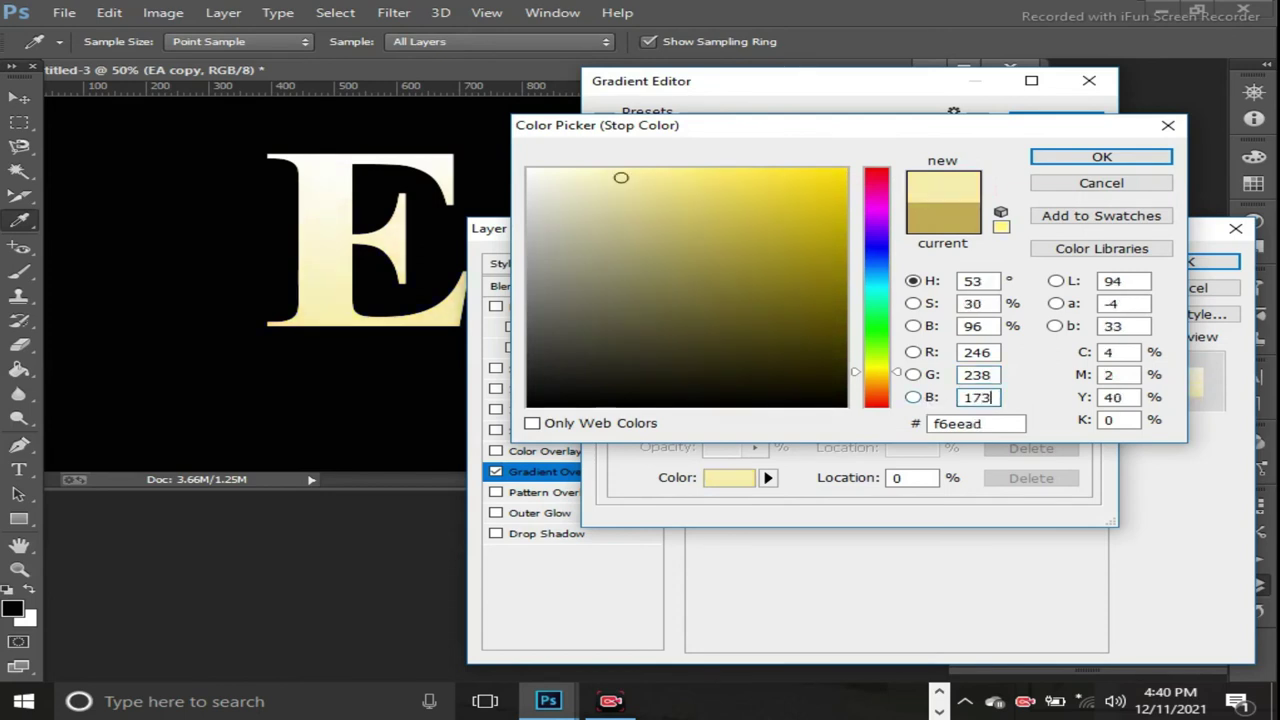
pyautogui.click(1097, 160)
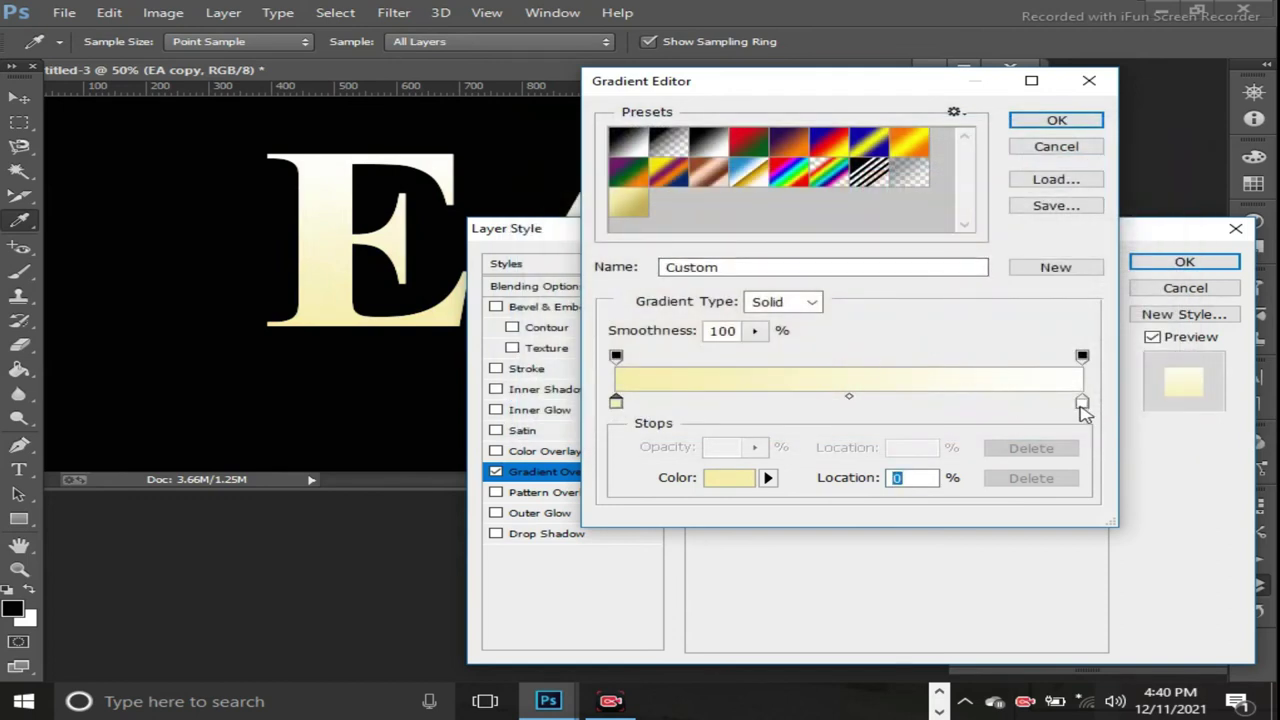
# - Set the right gradient stop to muted gold RGB 193, 172, 81
pyautogui.doubleClick(1082, 404)
pyautogui.click(996, 352)
pyautogui.write('1ffff')
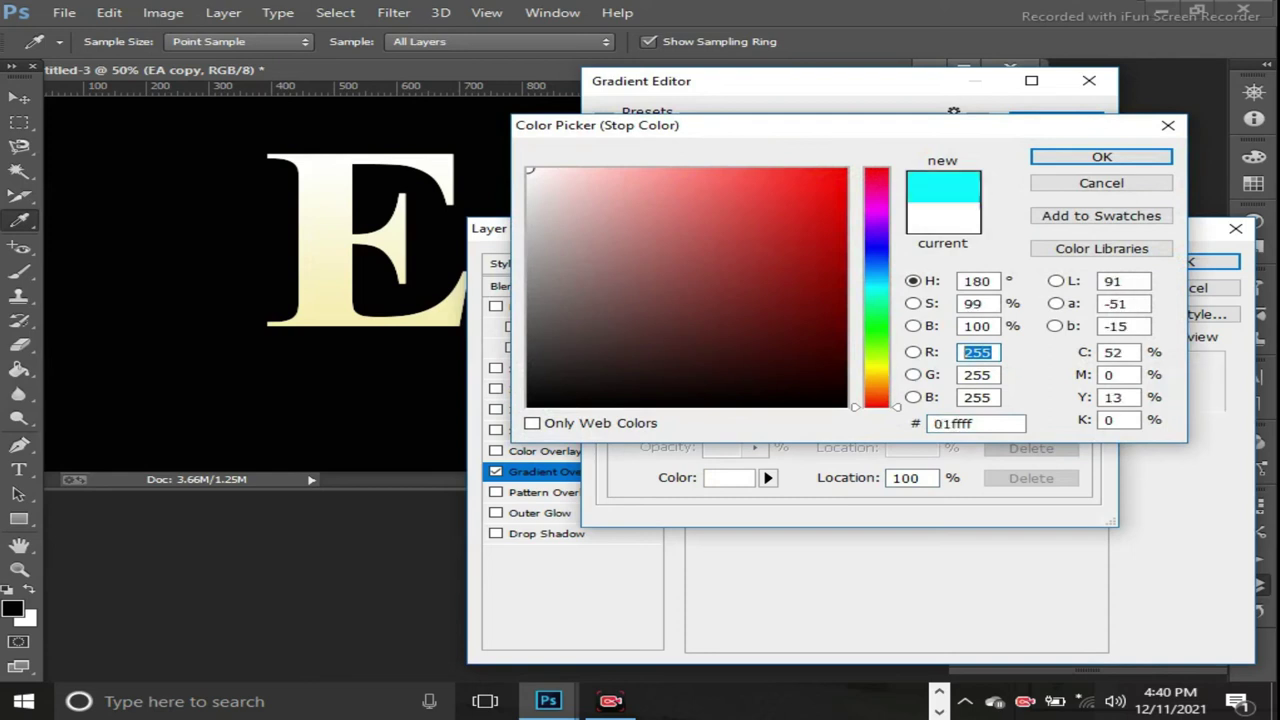
pyautogui.write('7')
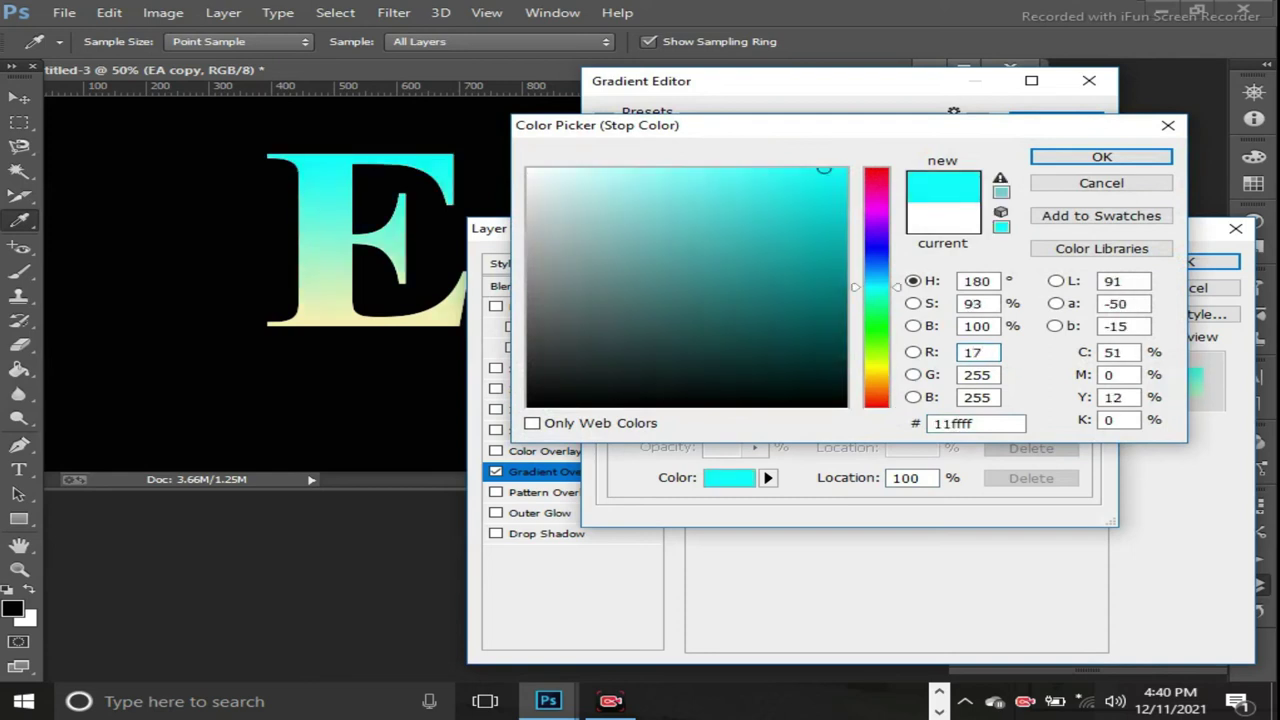
pyautogui.press('BackSpace')
pyautogui.write('9')
pyautogui.write('3')
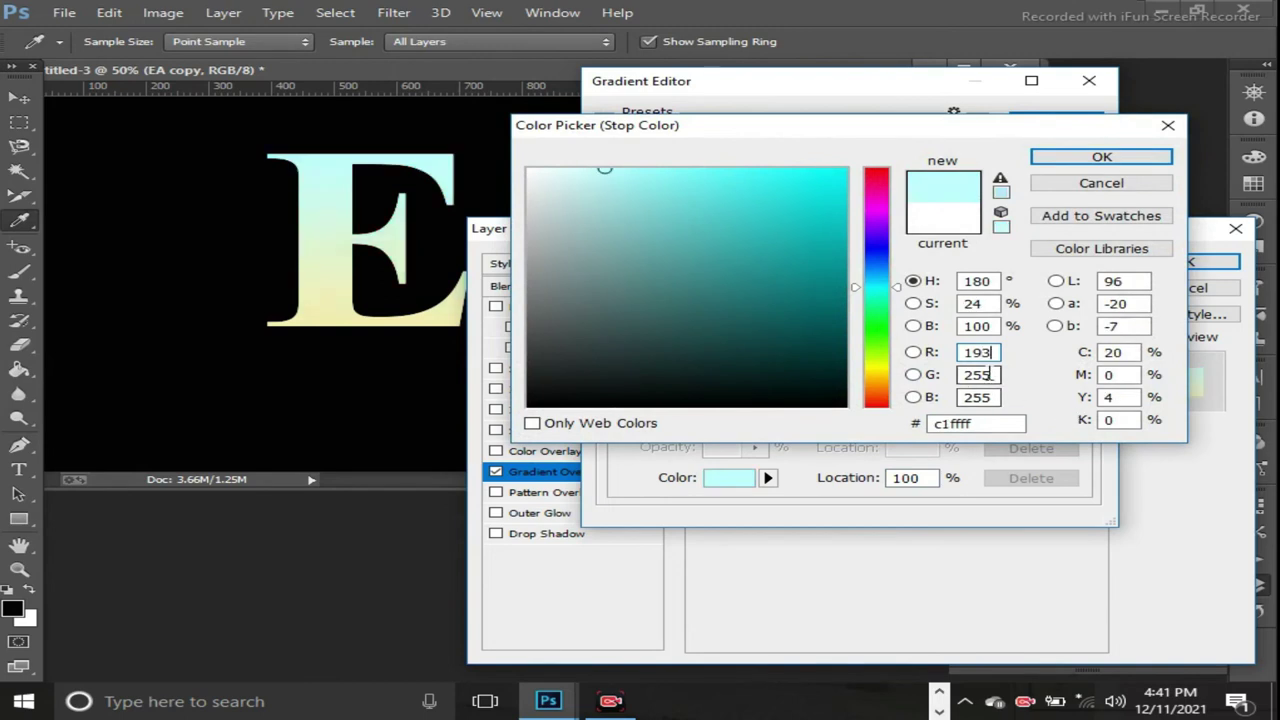
pyautogui.click(986, 374)
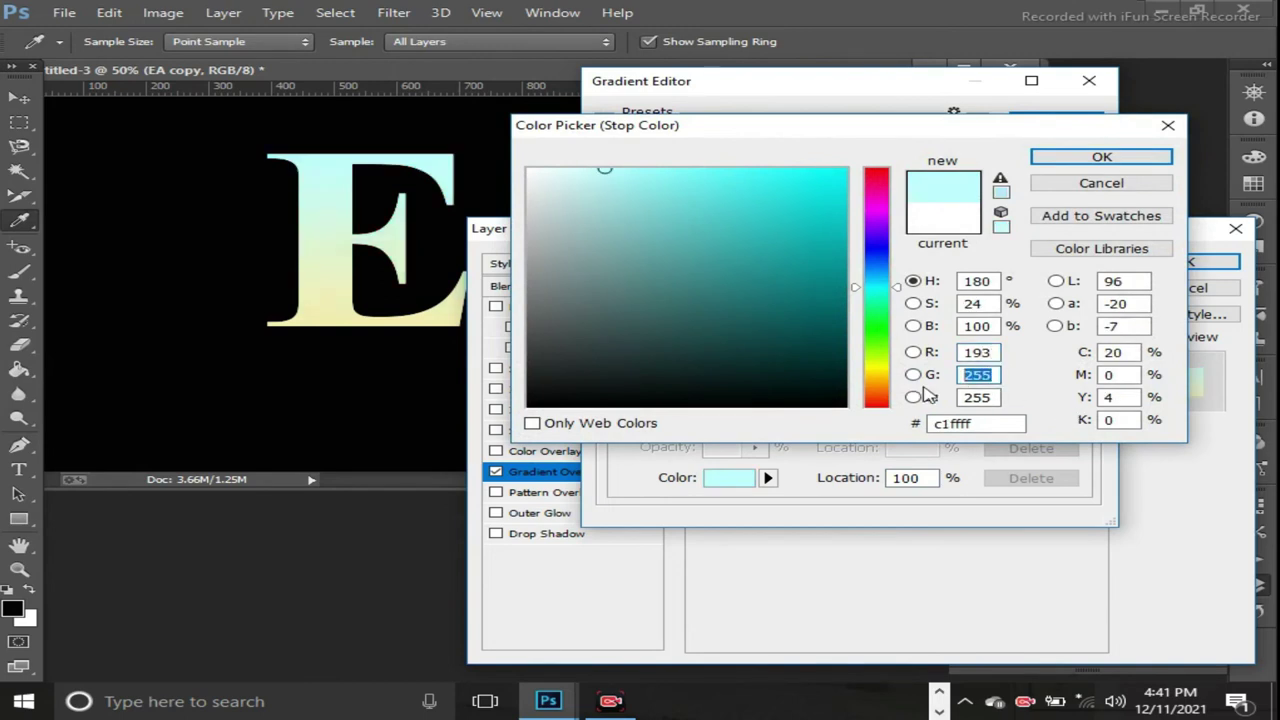
pyautogui.write('17')
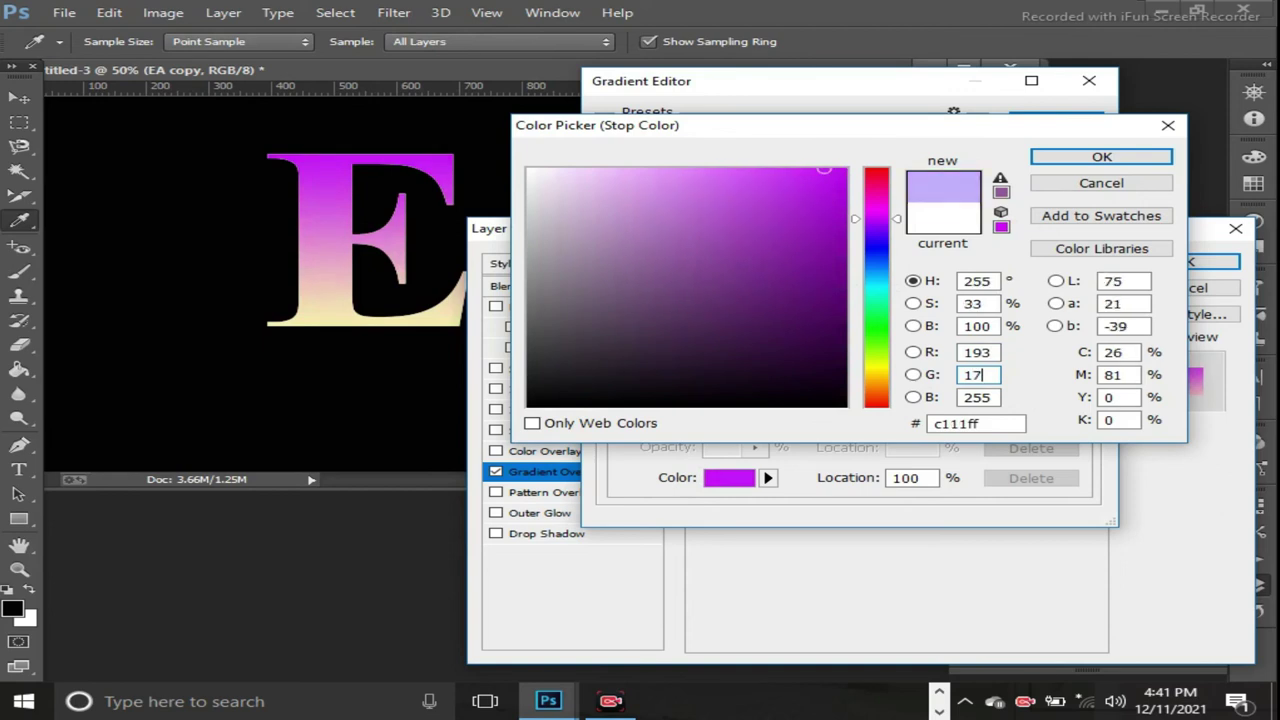
pyautogui.write('2')
pyautogui.click(995, 398)
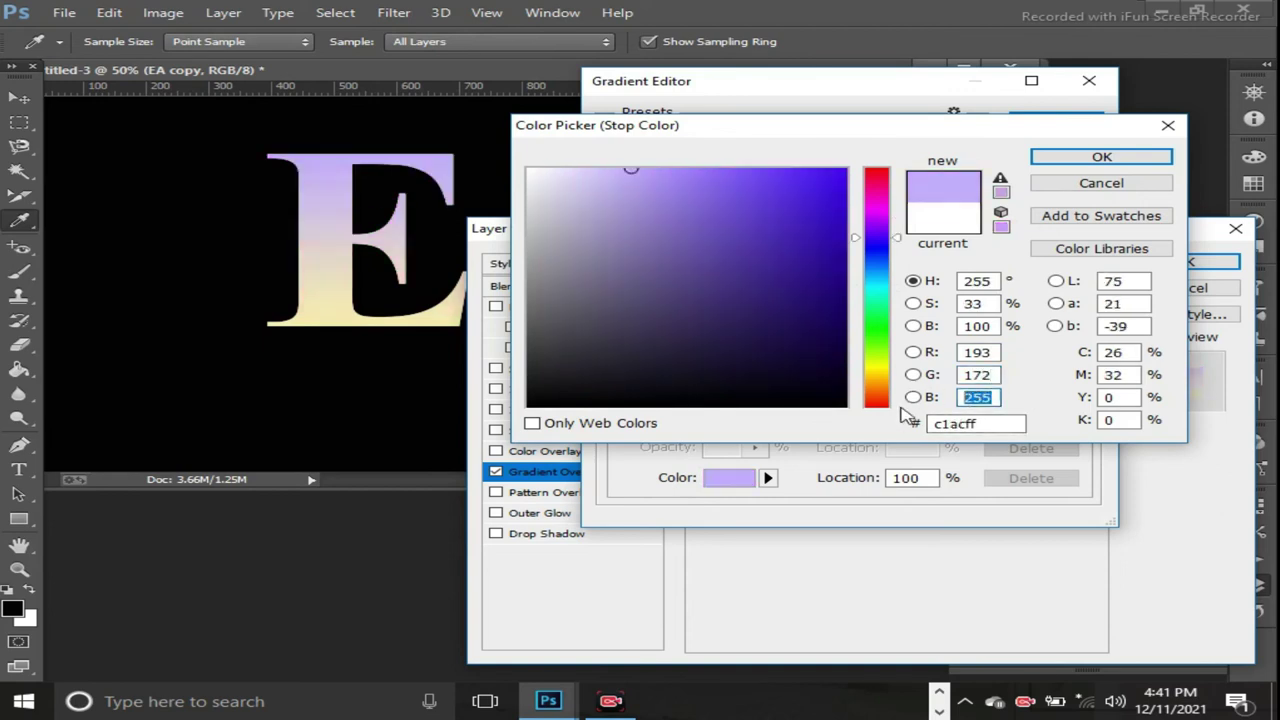
pyautogui.write('81')
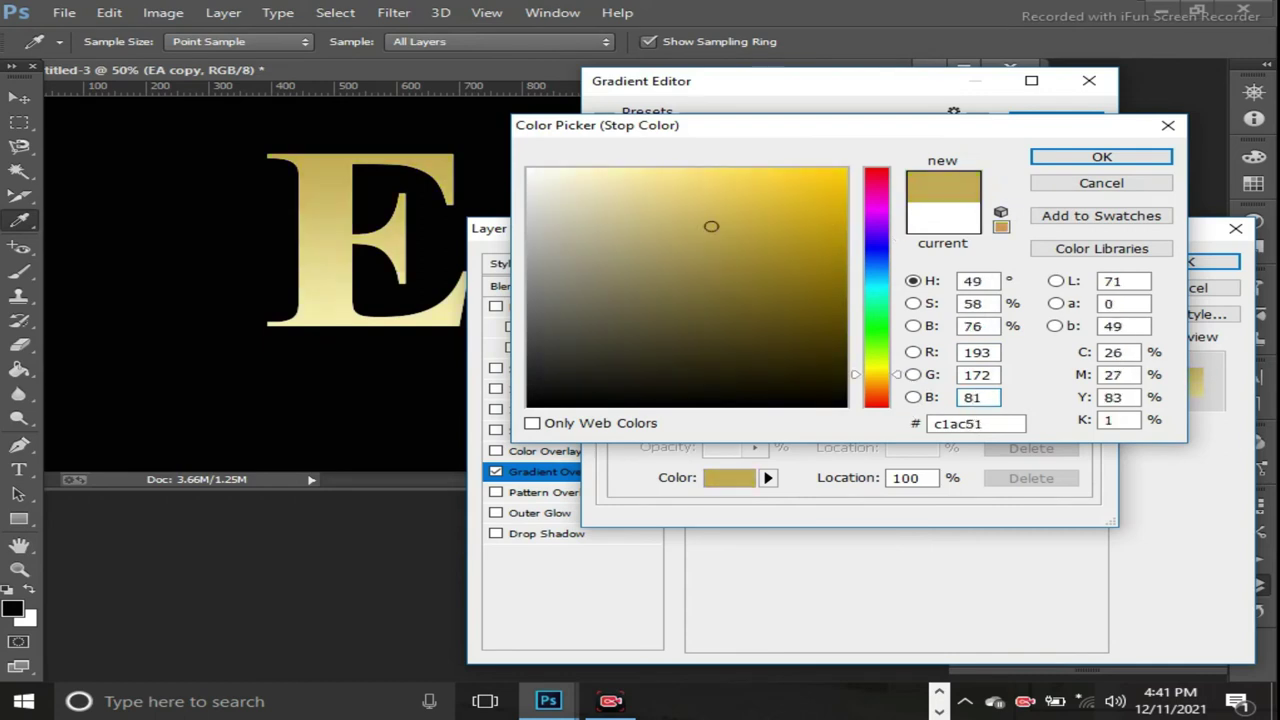
pyautogui.click(1072, 160)
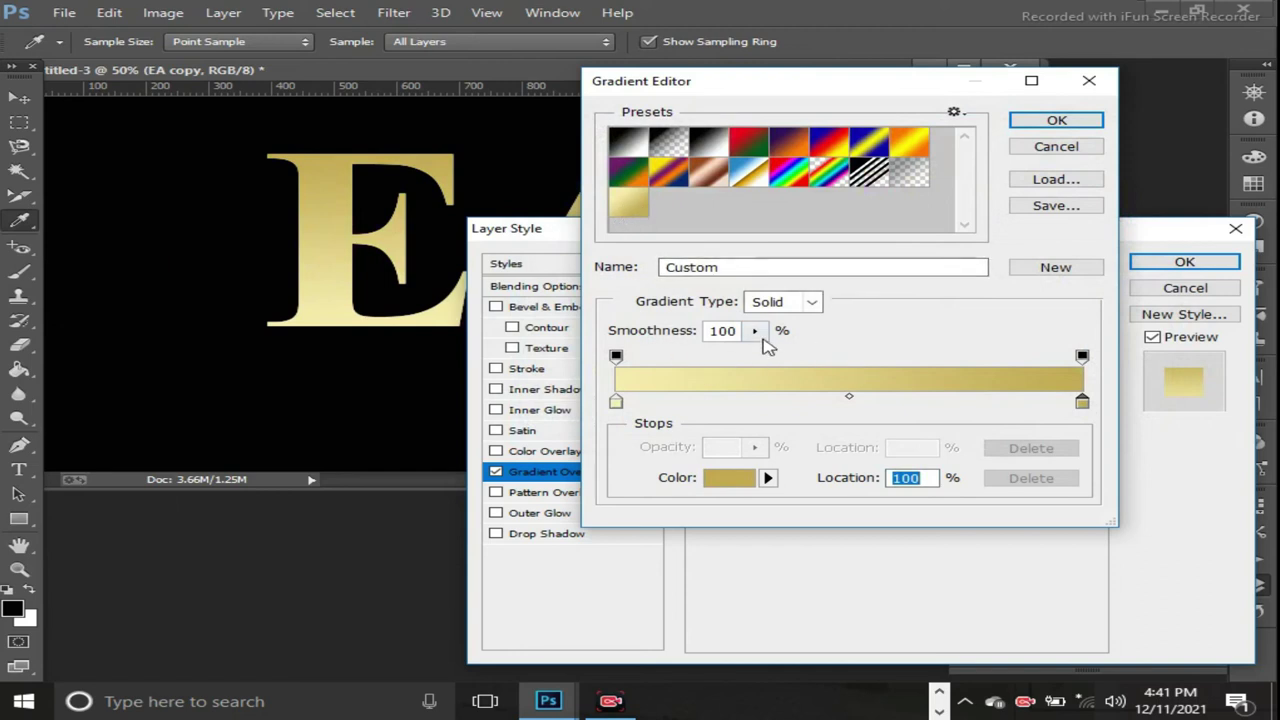
# - Name the gradient NEW GOLD and accept it
pyautogui.doubleClick(700, 268)
pyautogui.write('NEW GOLD')
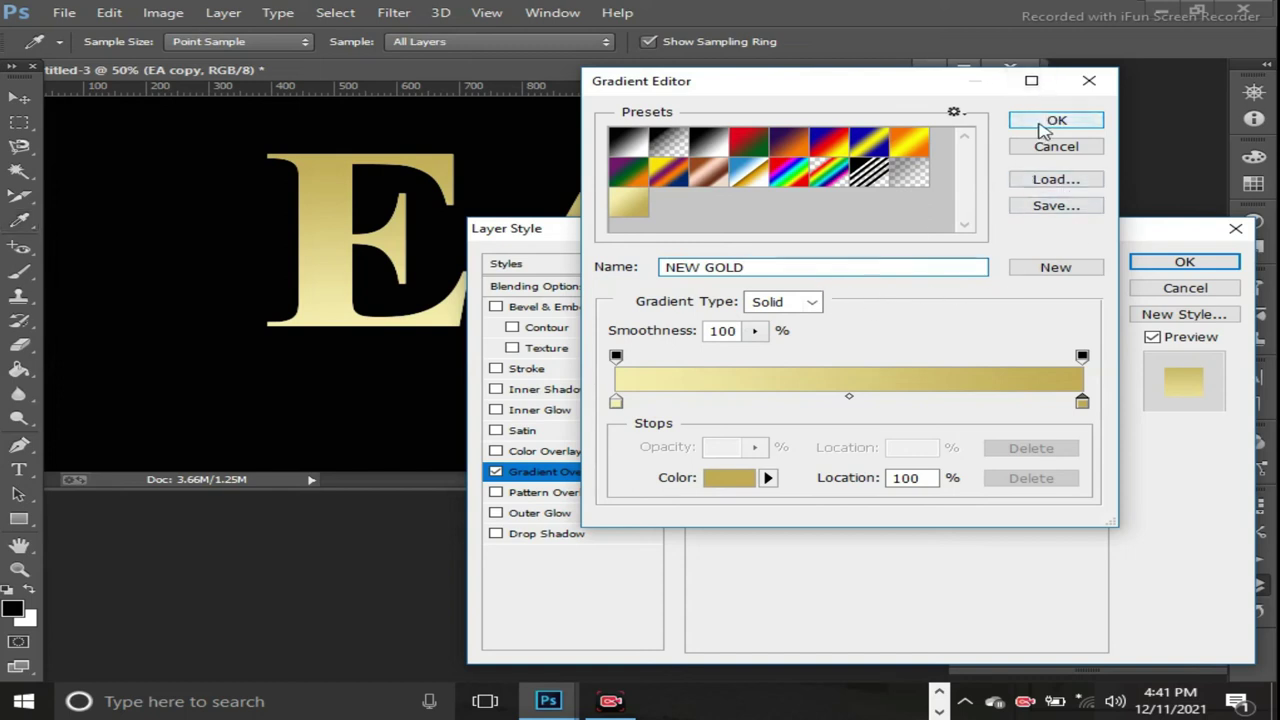
pyautogui.click(1050, 122)
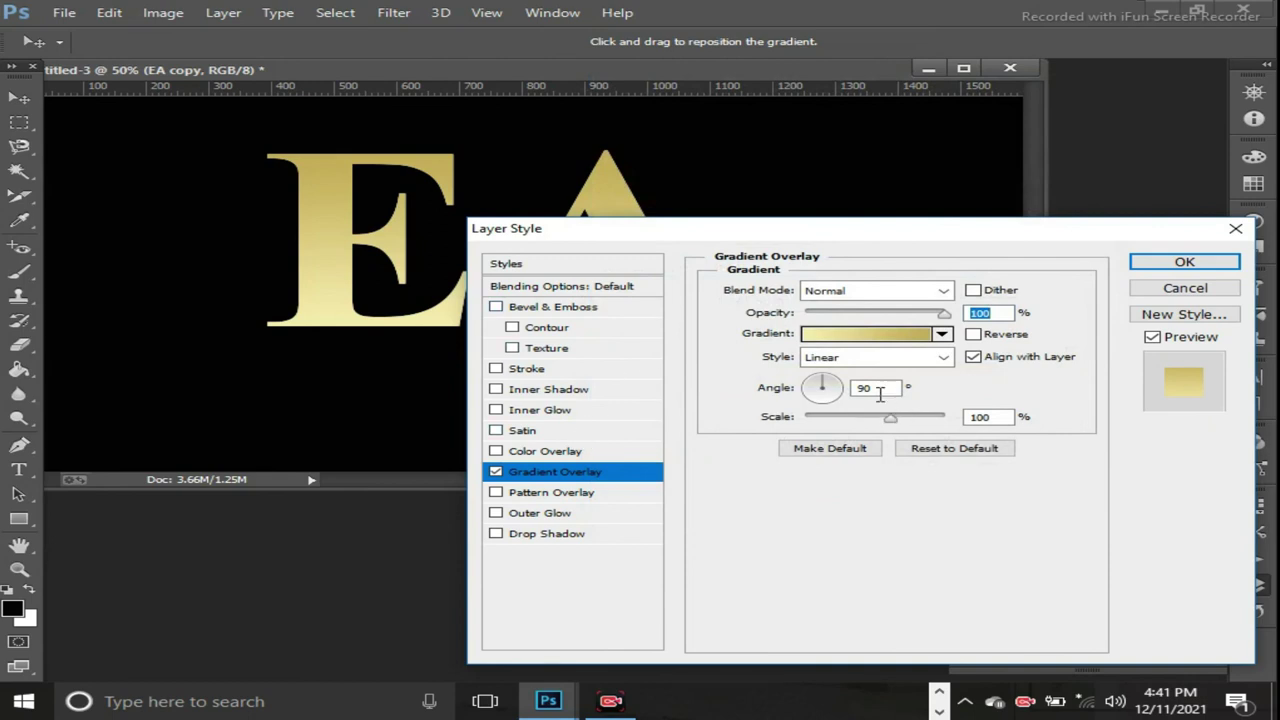
# - Make the gold overlay Reflected, enable Bevel & Emboss, and apply the layer styles
pyautogui.click(838, 364)
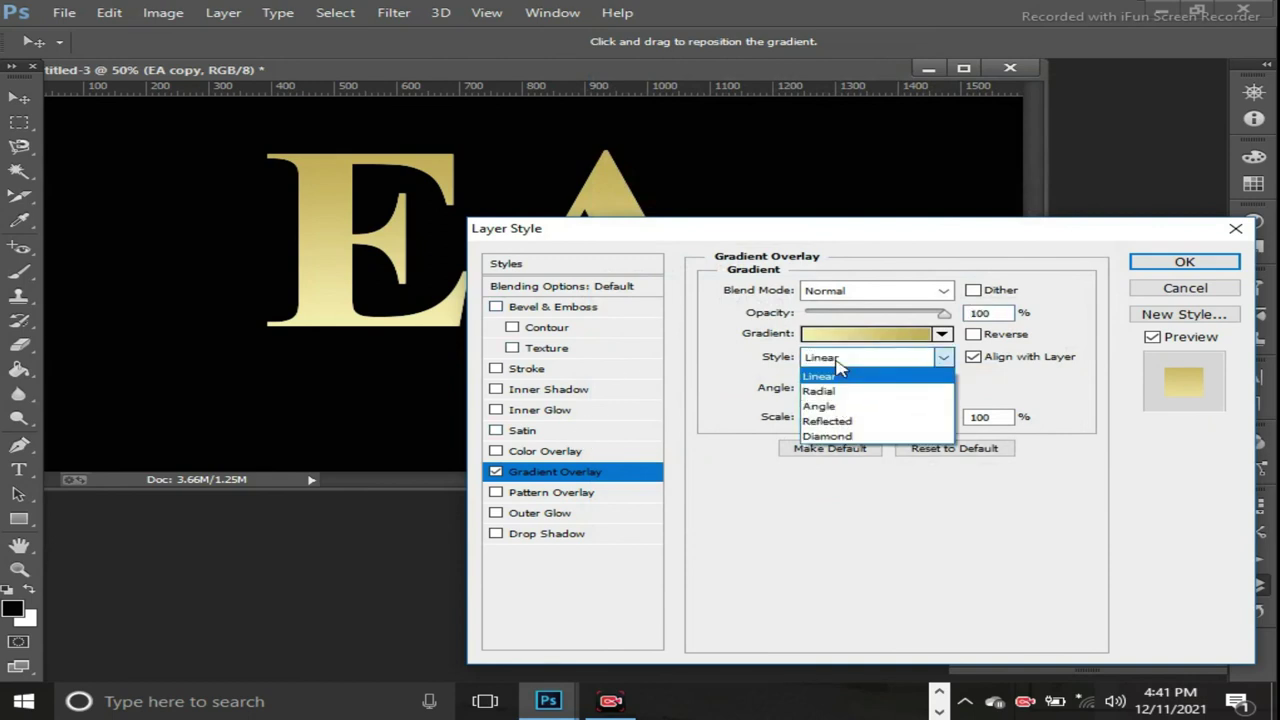
pyautogui.click(838, 422)
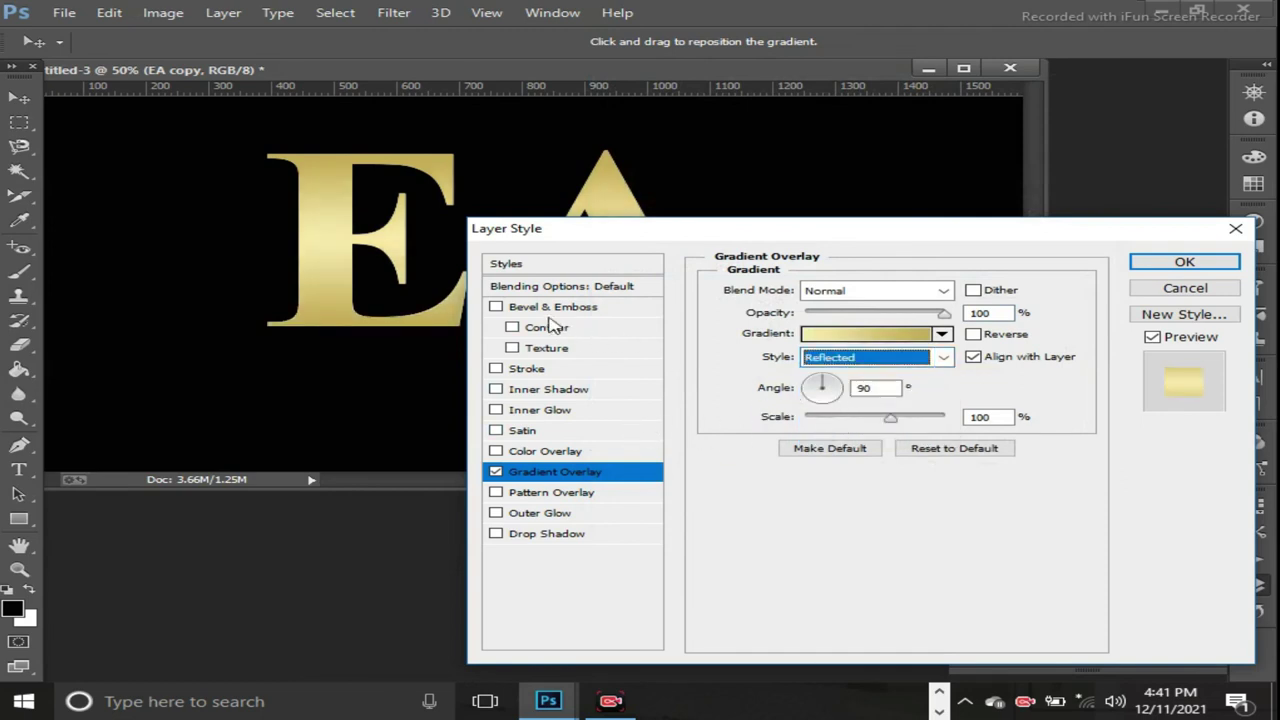
pyautogui.click(545, 310)
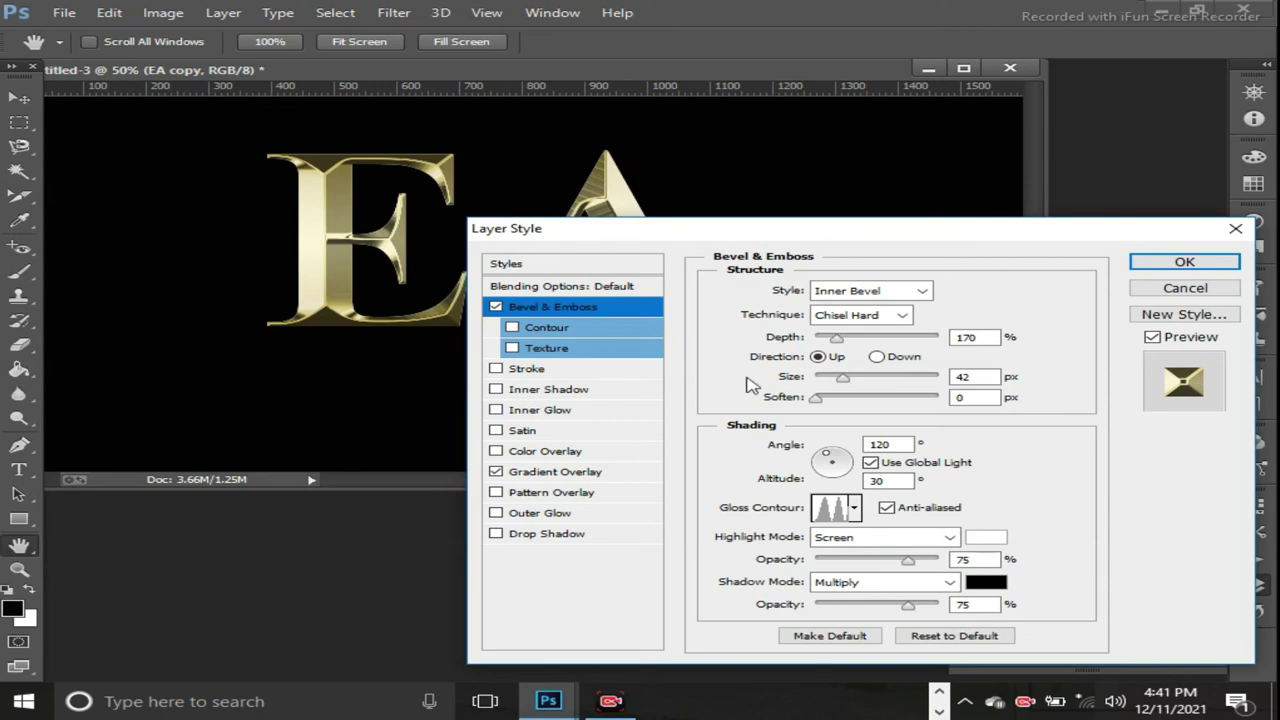
pyautogui.click(1176, 264)
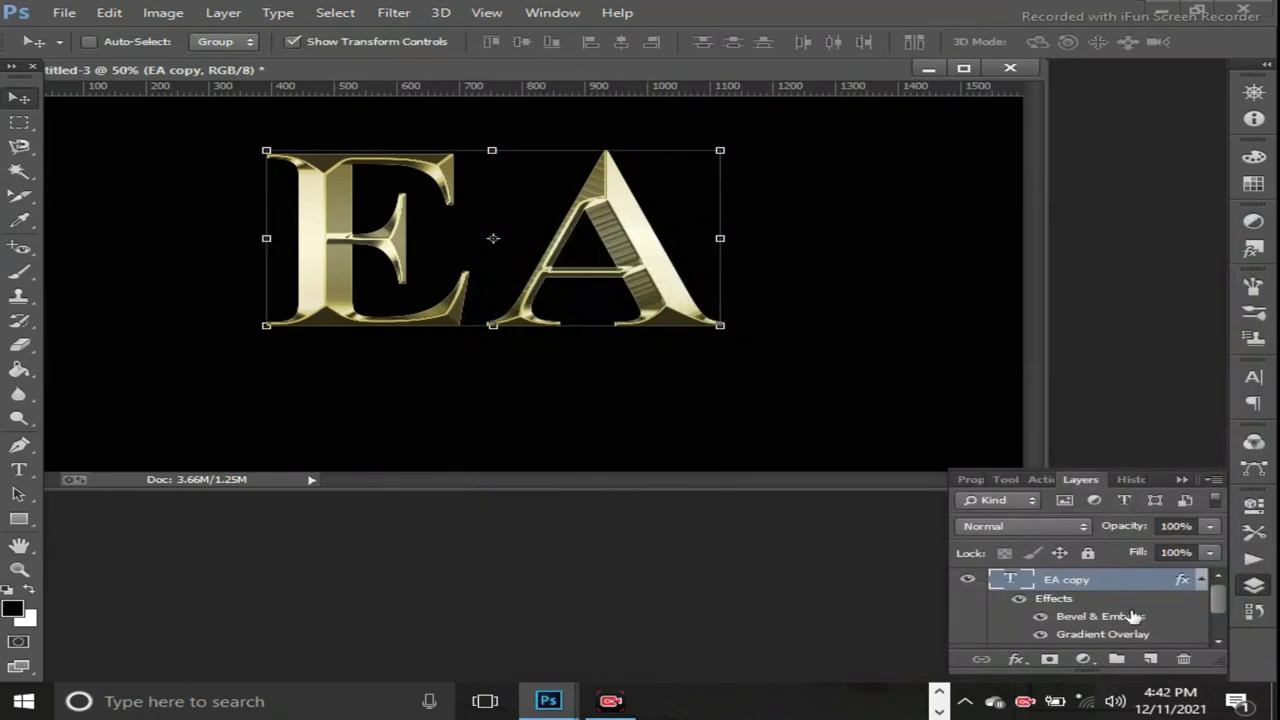
# - Select the original EA layer and open its Blending Options, moving the dialog off the lettering
pyautogui.moveTo(1218, 613); pyautogui.dragTo(1218, 627)
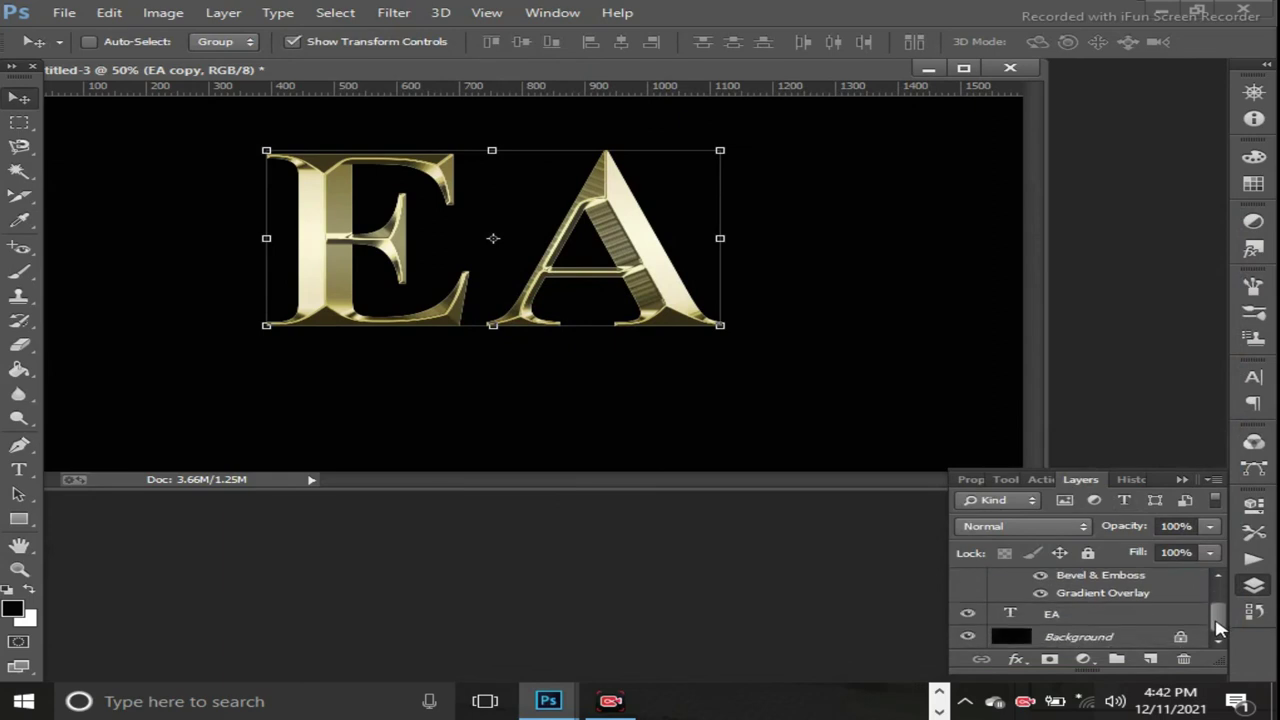
pyautogui.moveTo(1218, 628); pyautogui.dragTo(1218, 624)
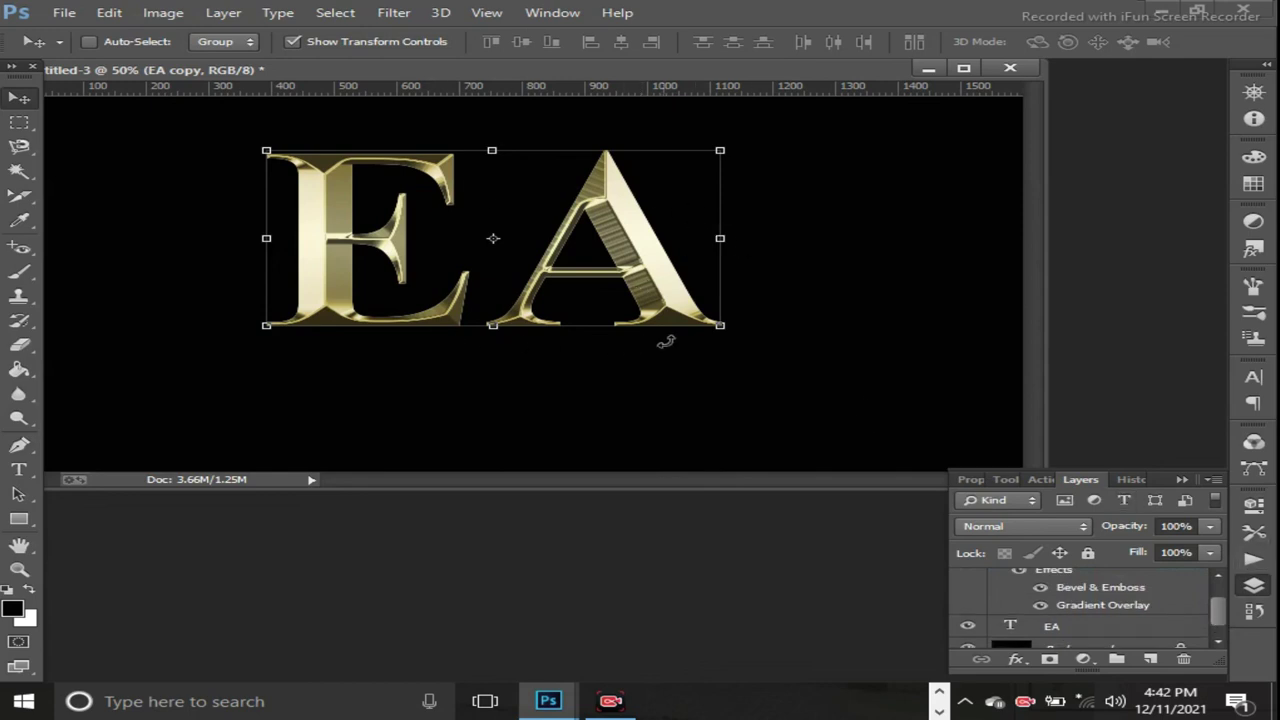
pyautogui.rightClick(1064, 628)
pyautogui.click(1066, 630)
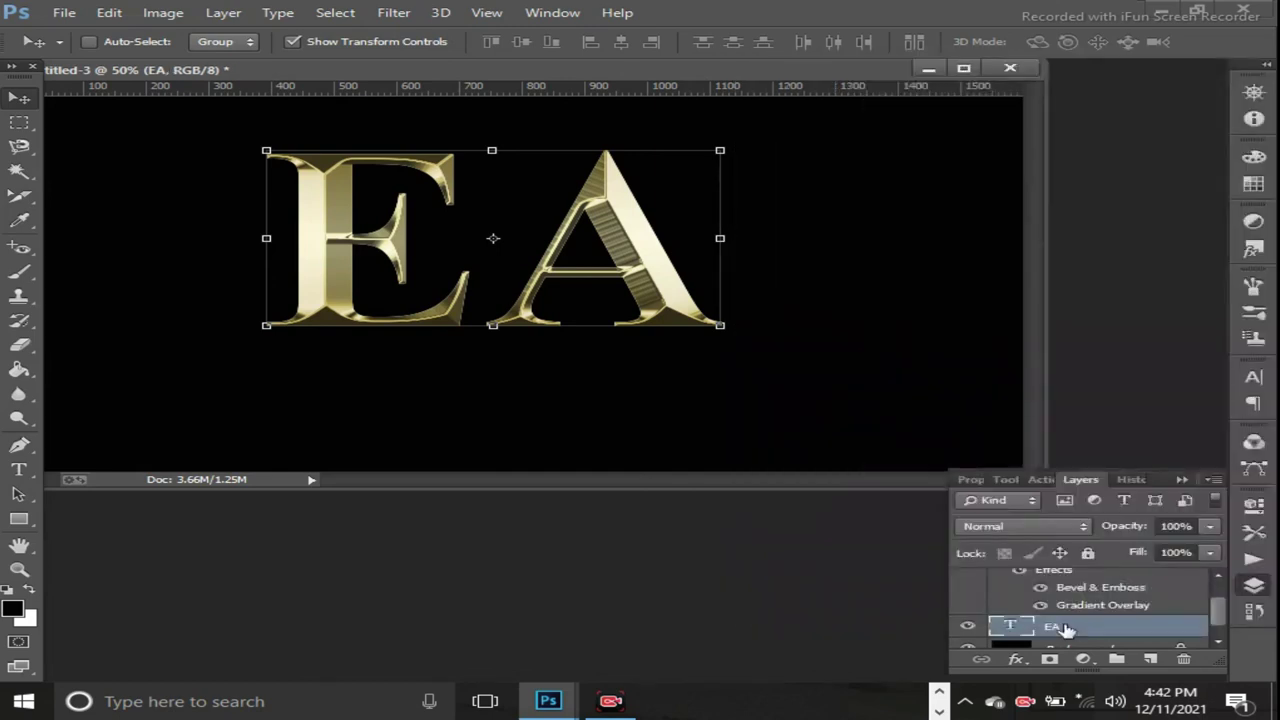
pyautogui.click(1015, 662)
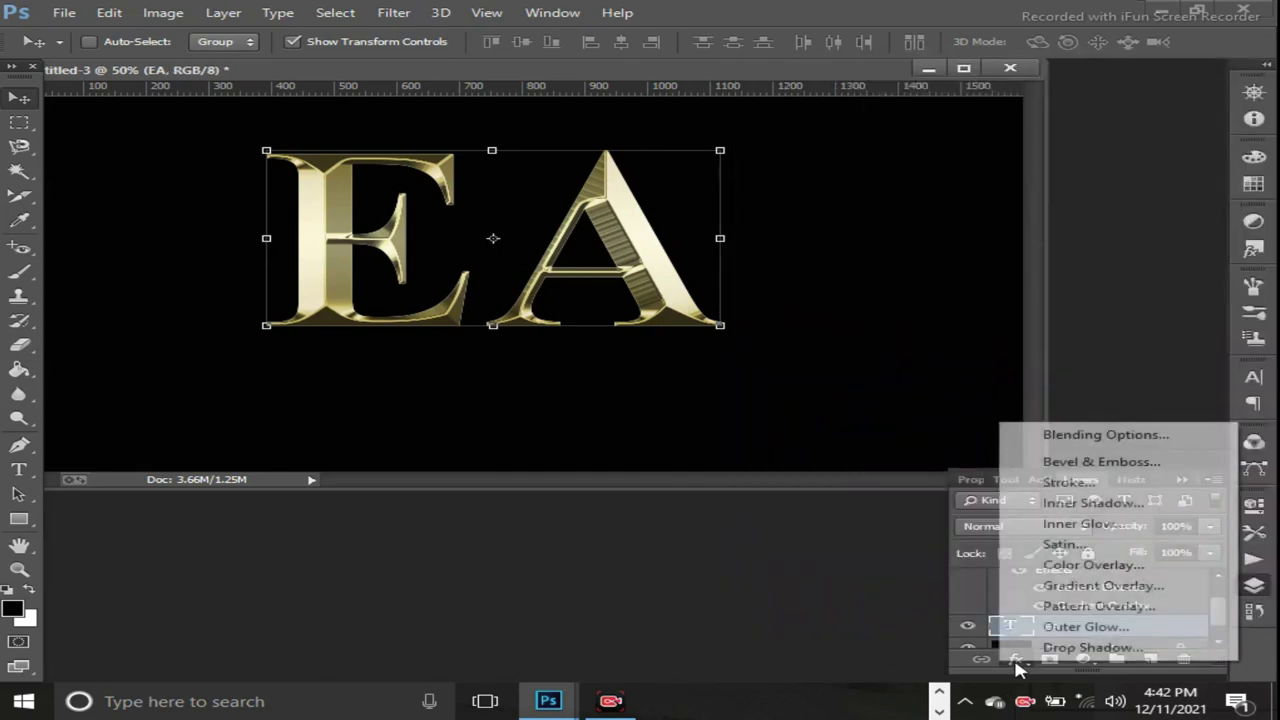
pyautogui.click(1090, 447)
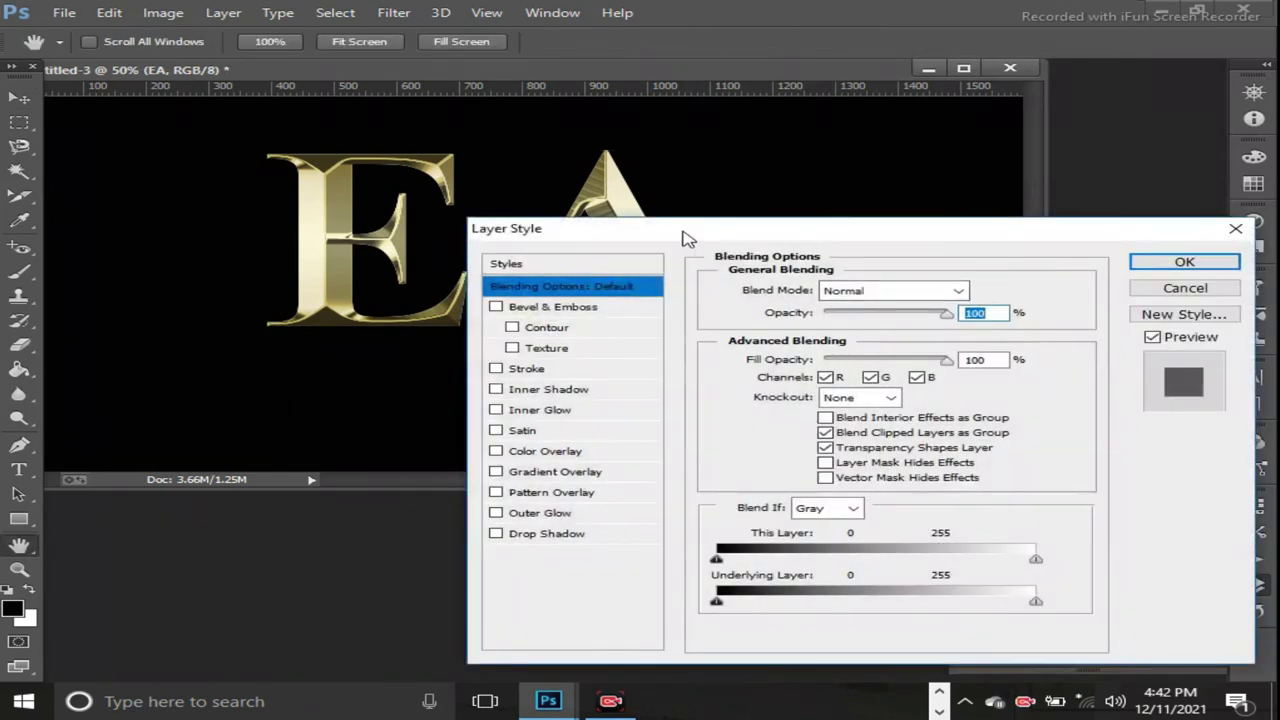
pyautogui.moveTo(688, 238); pyautogui.dragTo(664, 335)
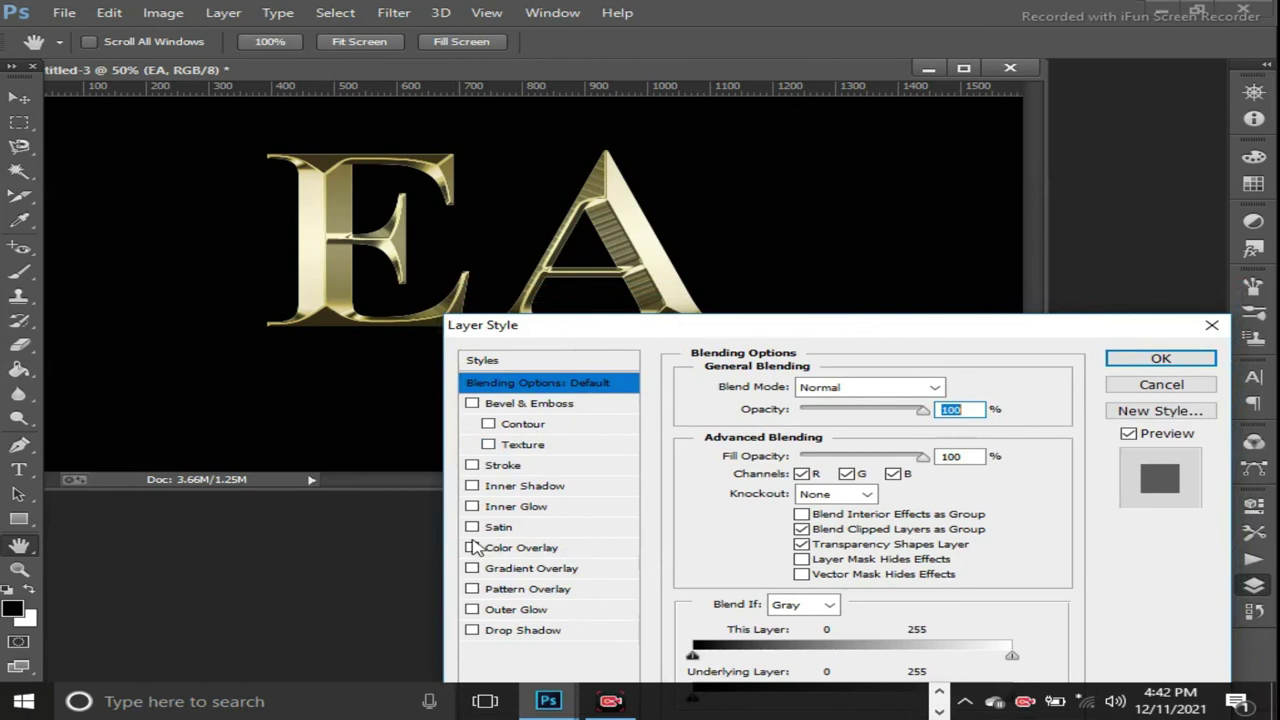
# - Add a stroke to the EA text filled with the gold Custom gradient
pyautogui.click(503, 466)
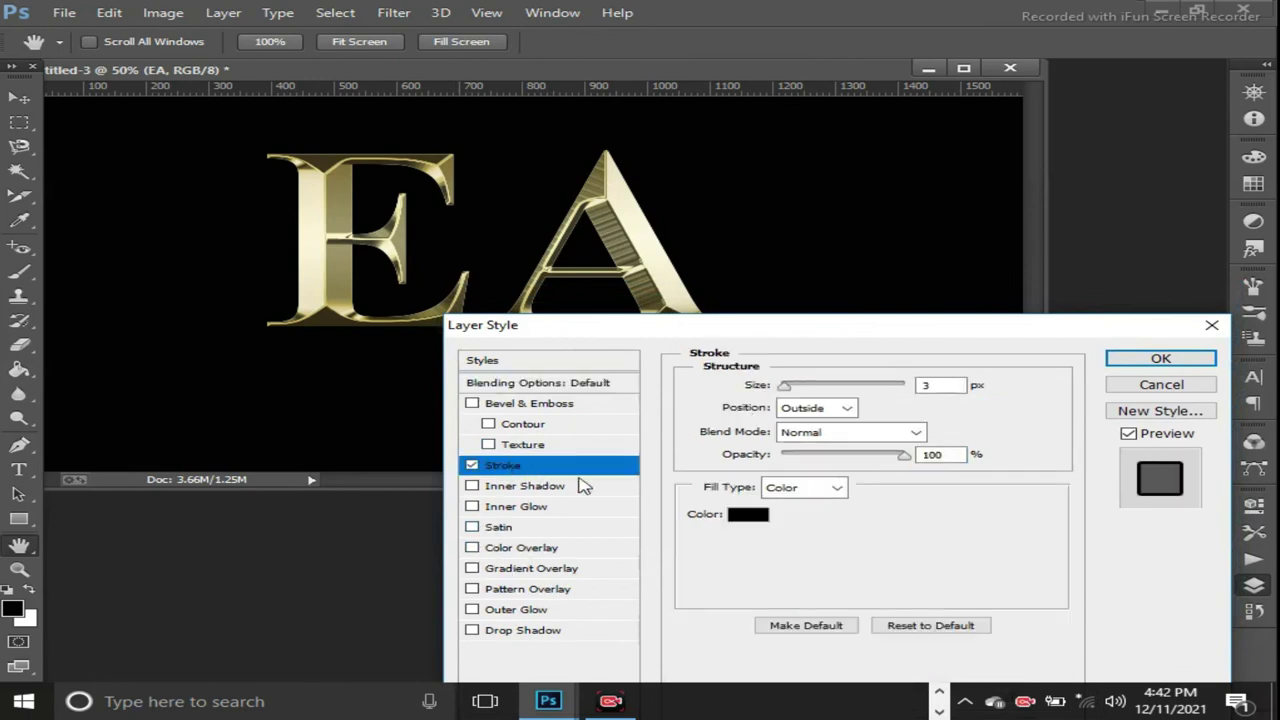
pyautogui.click(838, 489)
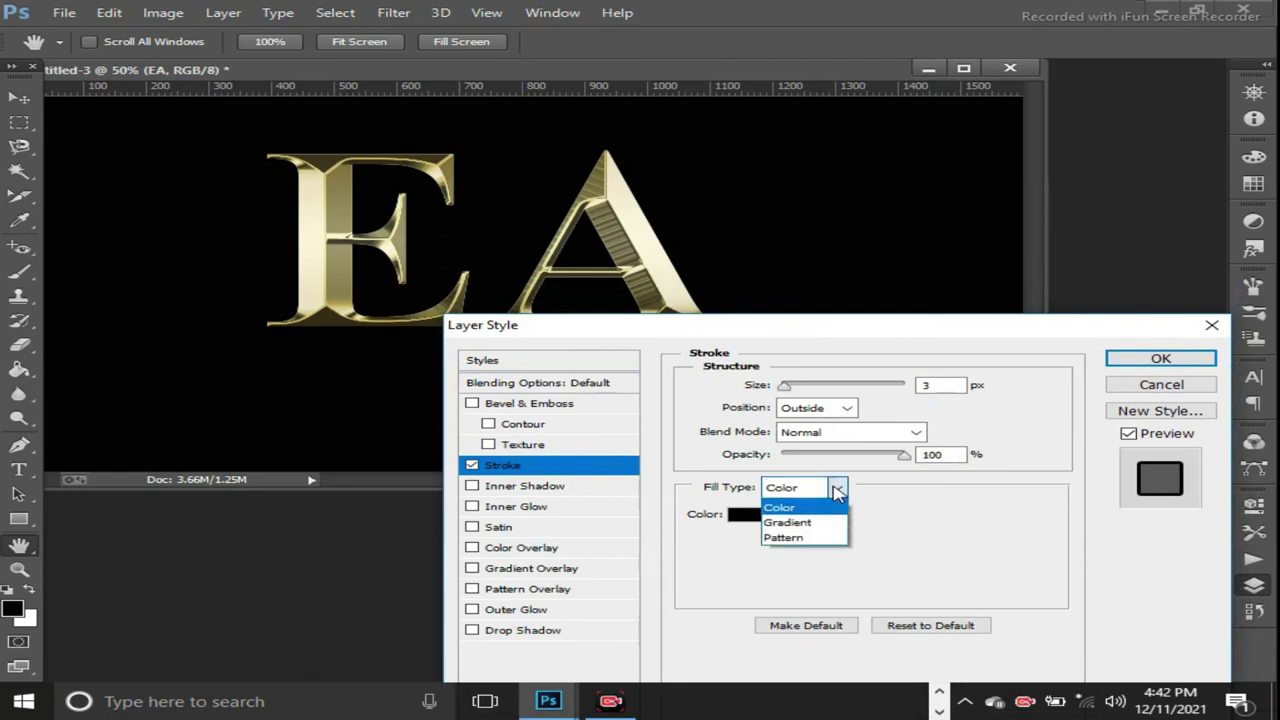
pyautogui.click(795, 524)
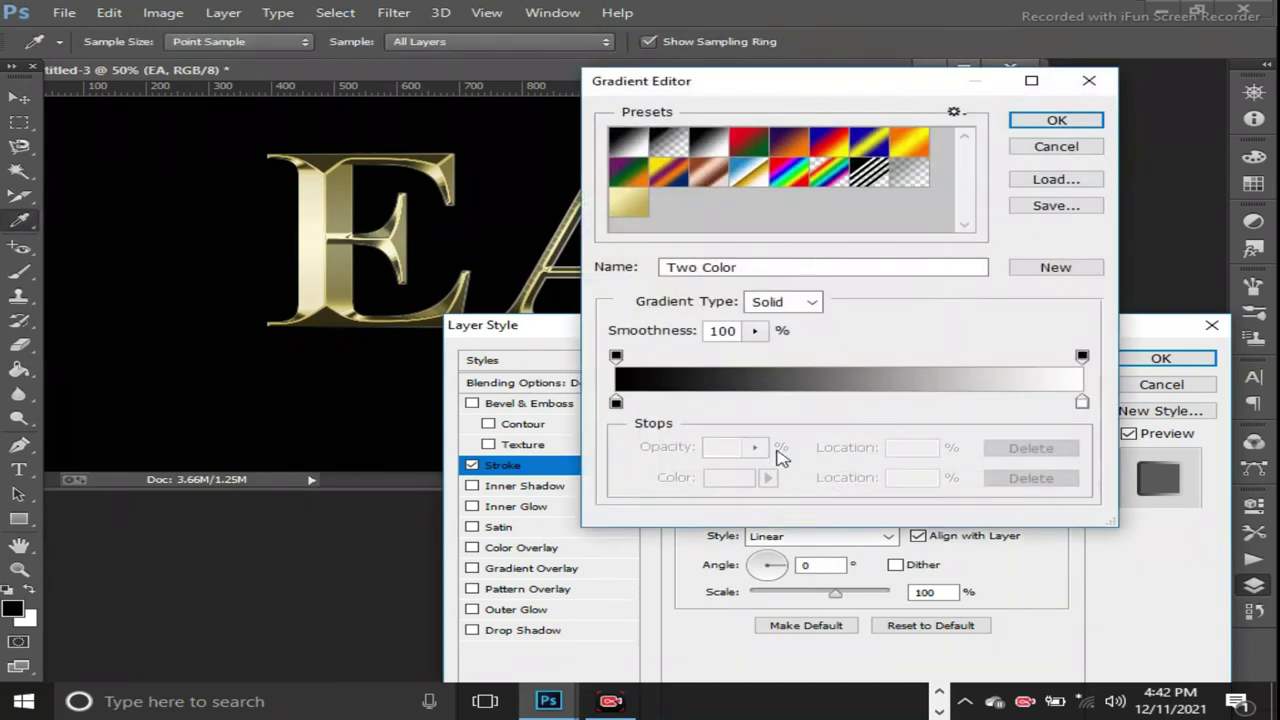
pyautogui.click(629, 209)
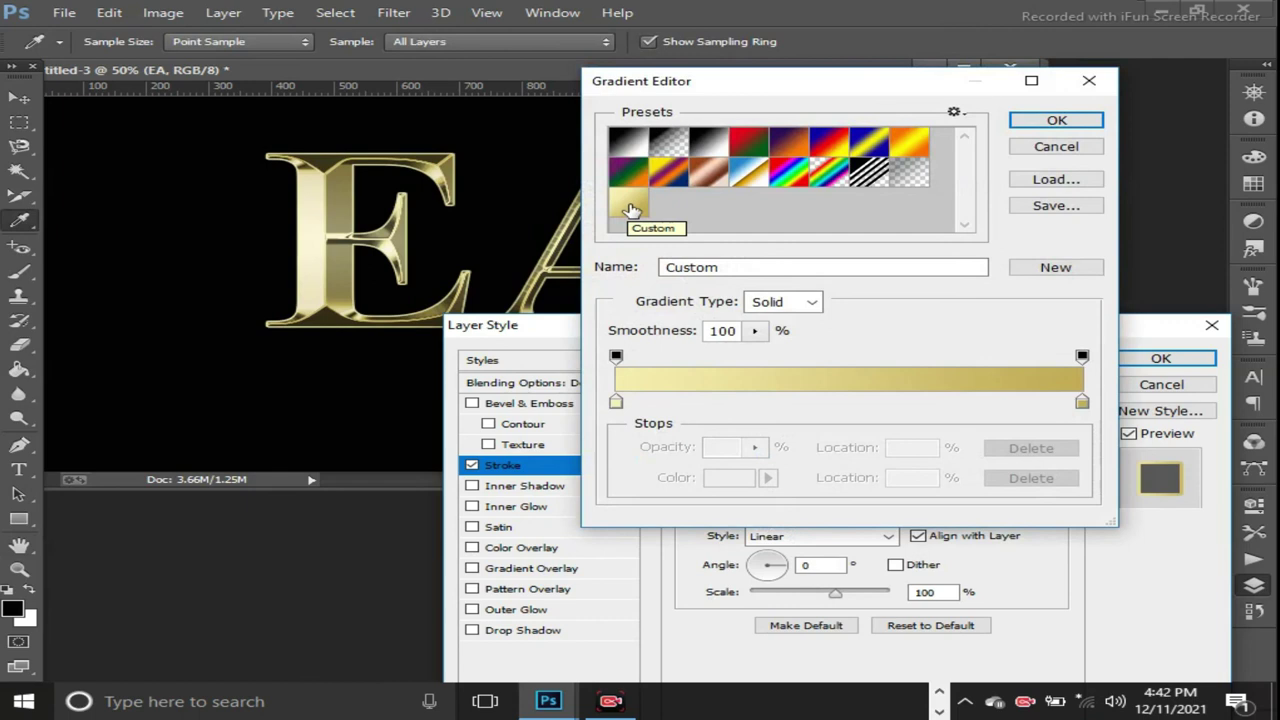
pyautogui.moveTo(629, 209); pyautogui.dragTo(941, 158)
pyautogui.click(1057, 121)
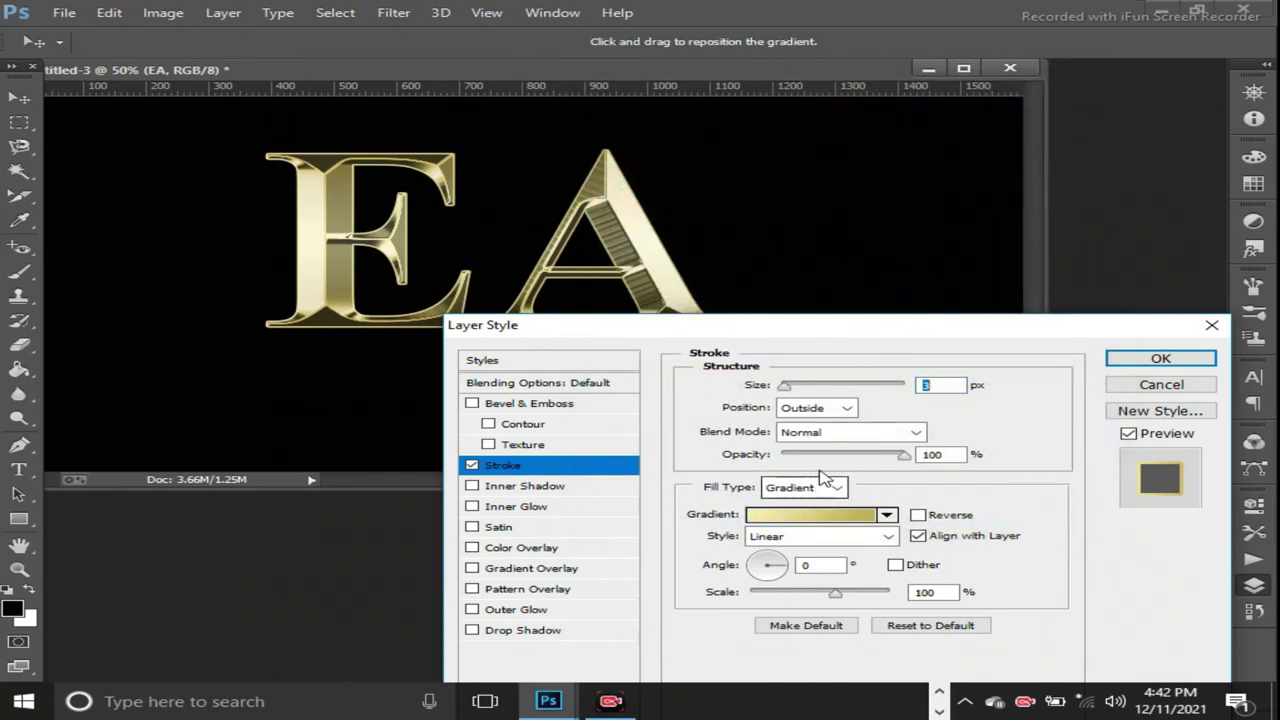
# - Keep the stroke outside at 8 px and enable Bevel & Emboss
pyautogui.click(851, 410)
pyautogui.click(932, 384)
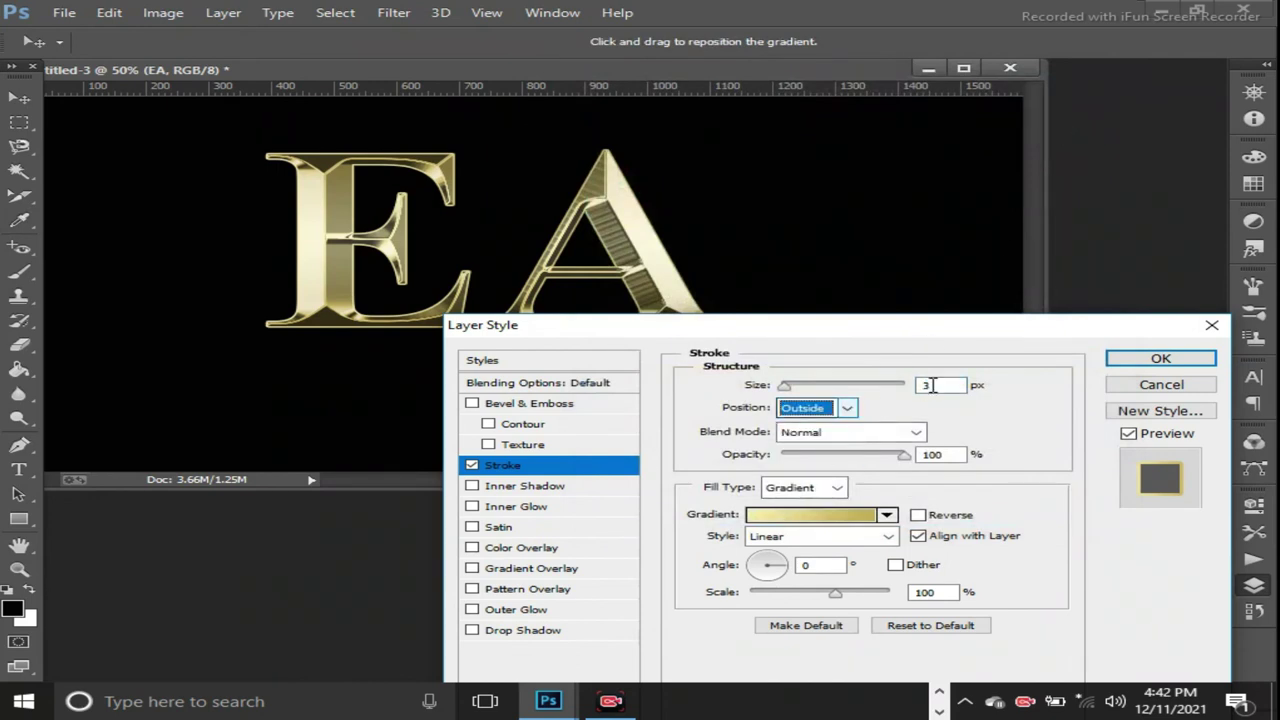
pyautogui.click(927, 385)
pyautogui.click(789, 389)
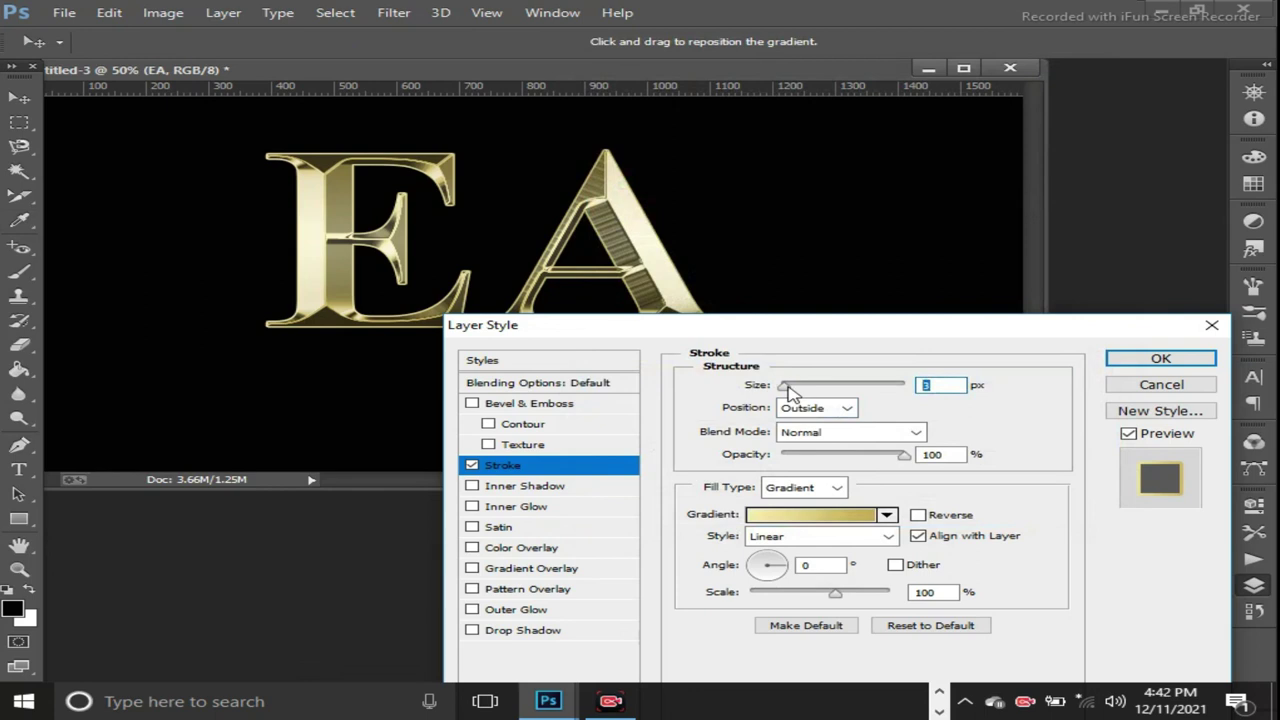
pyautogui.moveTo(789, 389); pyautogui.dragTo(793, 389)
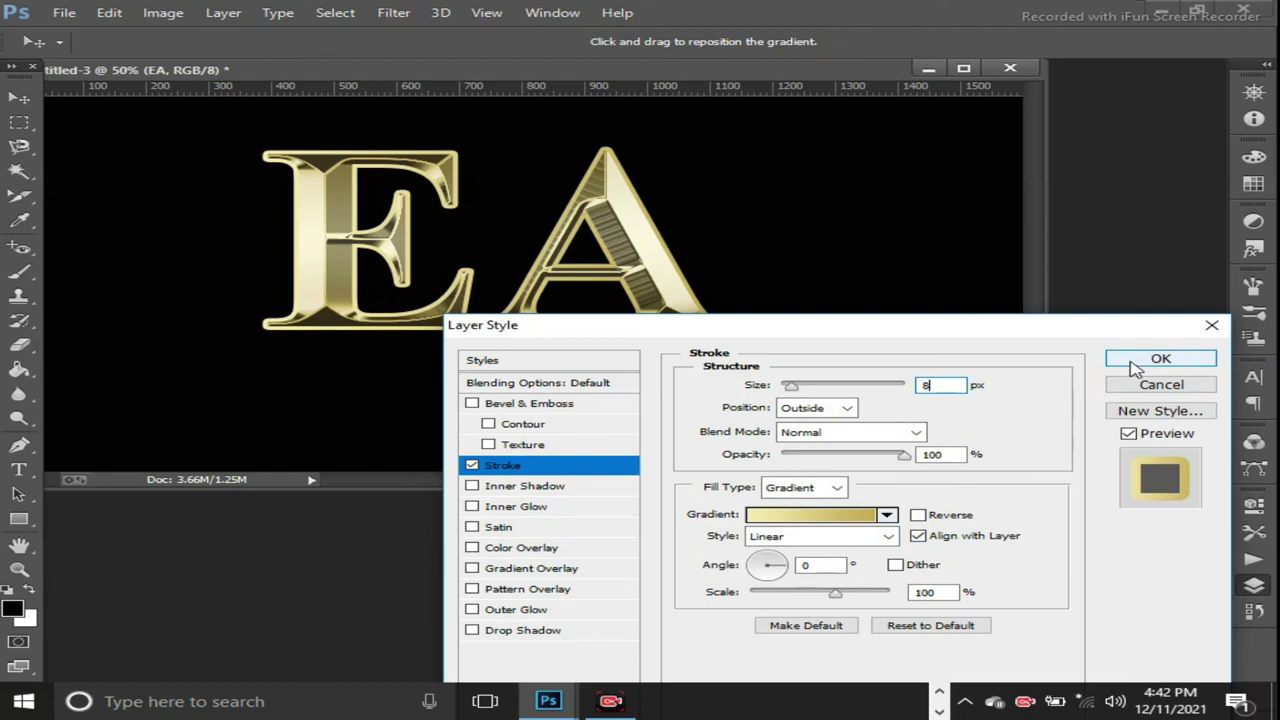
pyautogui.click(474, 405)
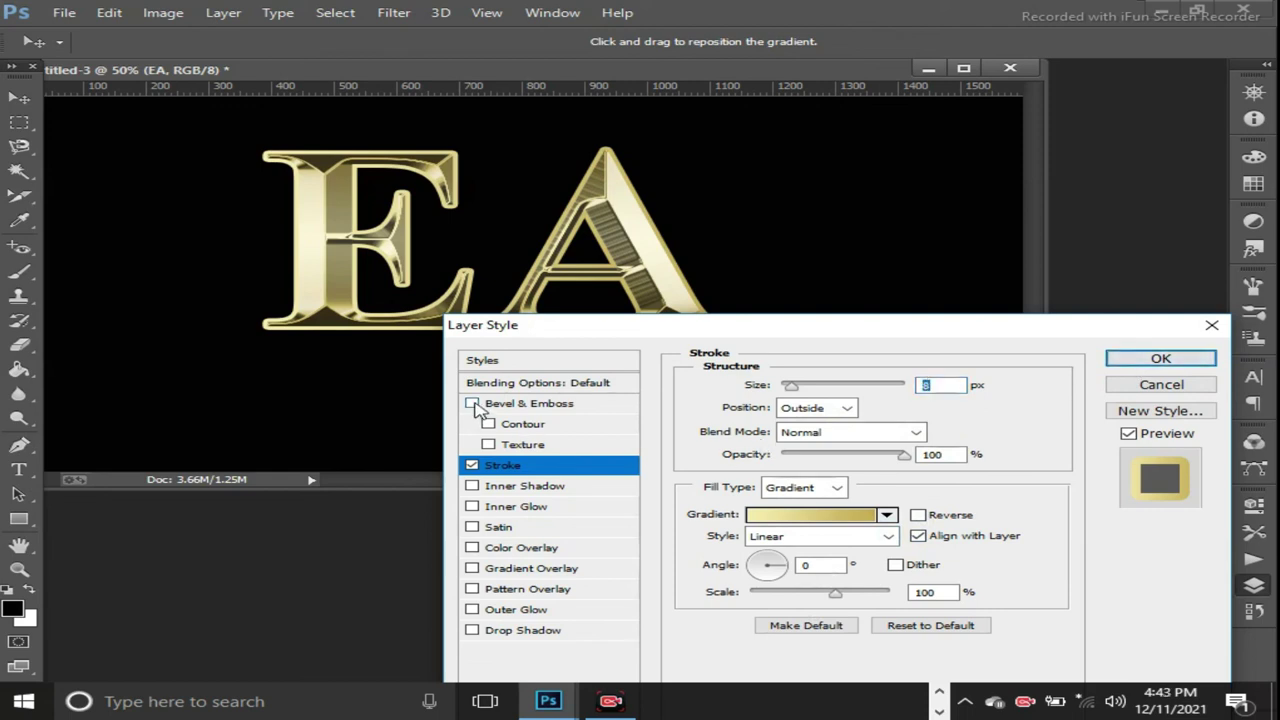
# - Make the bevel a Stroke Emboss with depth 40% and size 57 px
pyautogui.click(530, 410)
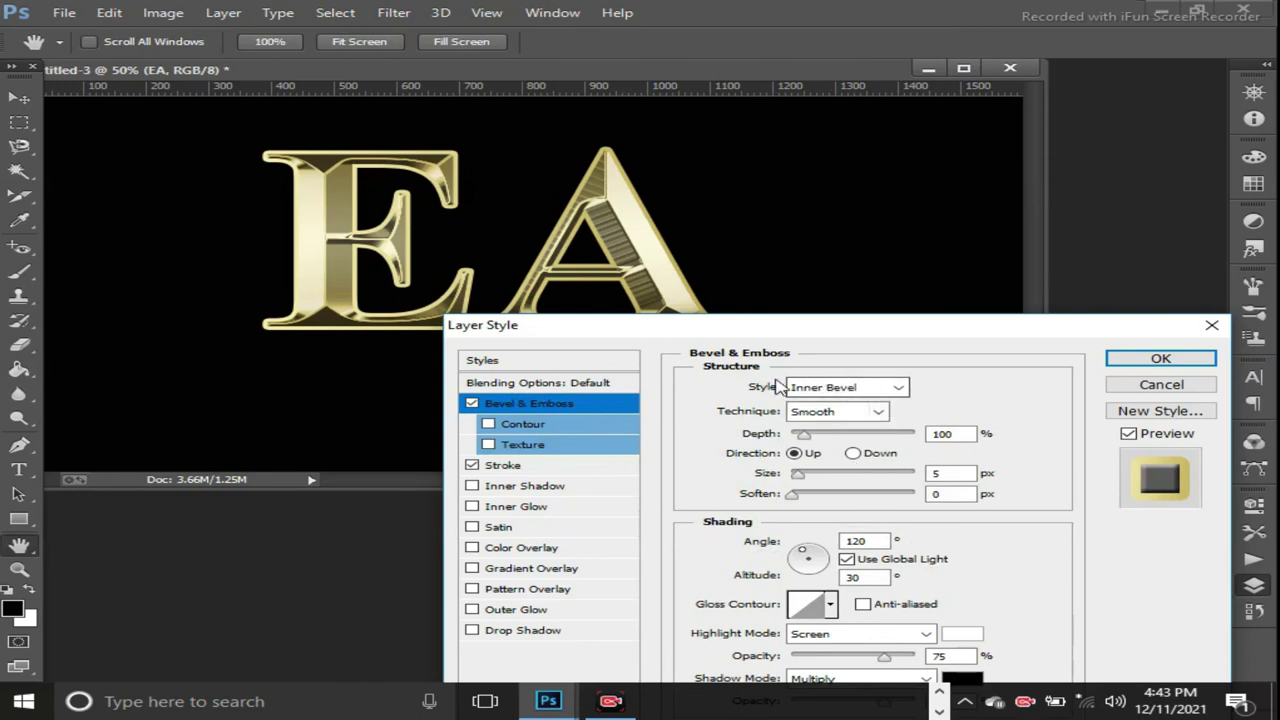
pyautogui.click(900, 389)
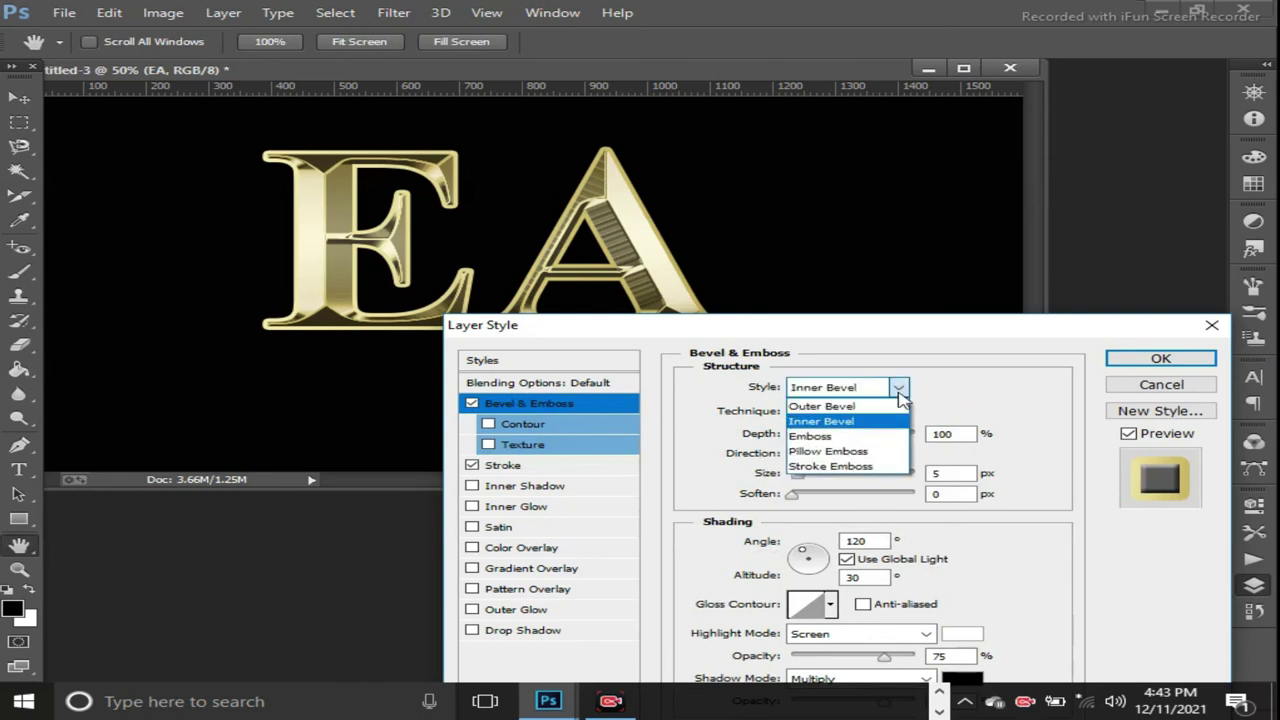
pyautogui.click(847, 467)
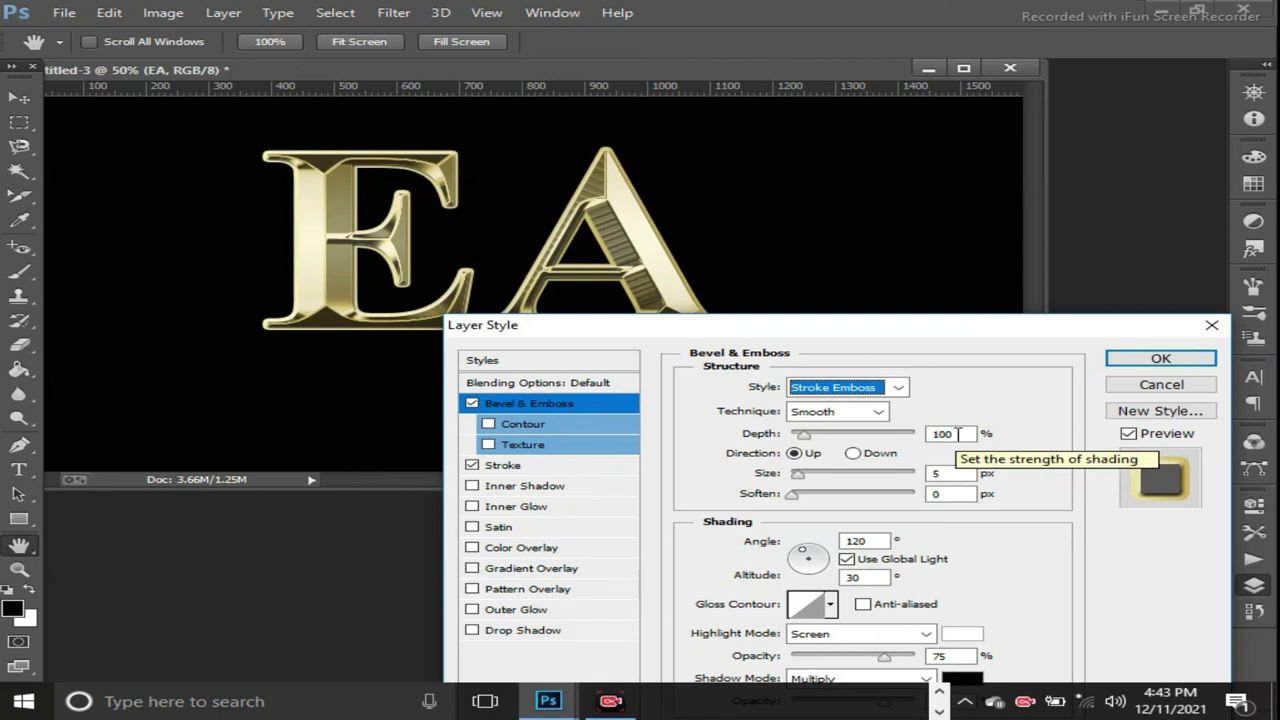
pyautogui.doubleClick(958, 433)
pyautogui.write('40')
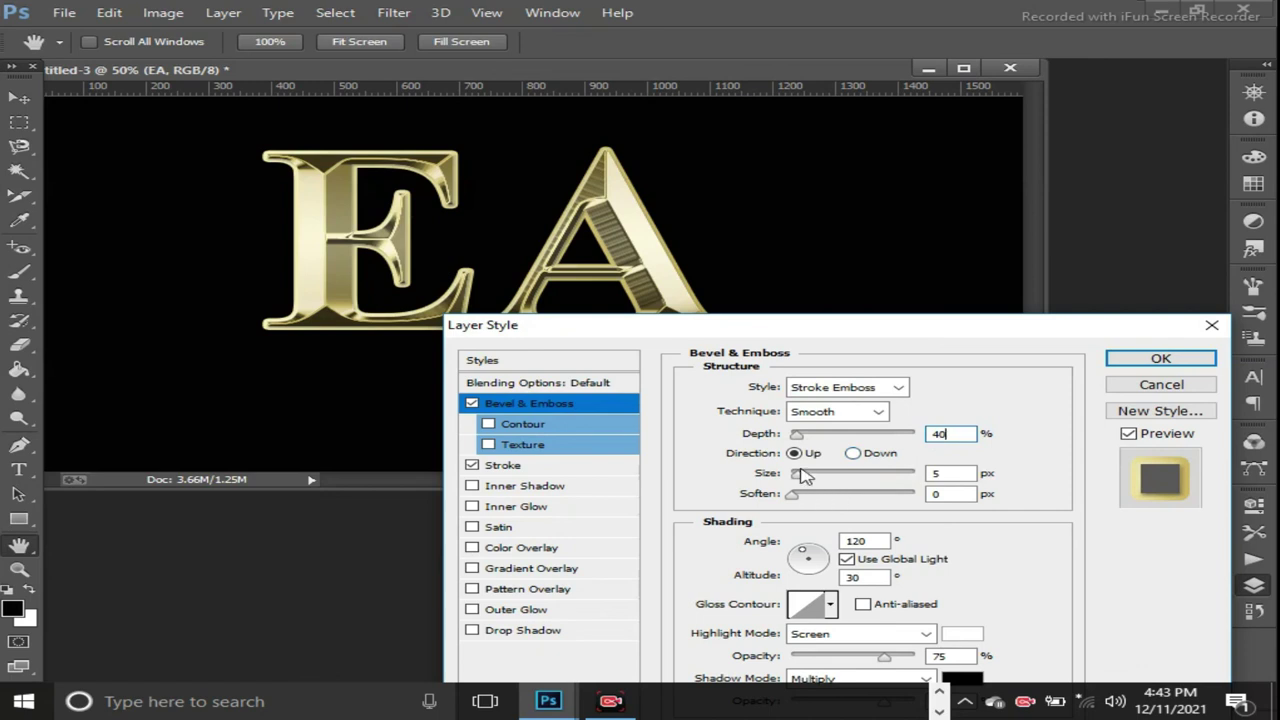
pyautogui.click(938, 474)
pyautogui.moveTo(940, 476); pyautogui.dragTo(927, 476)
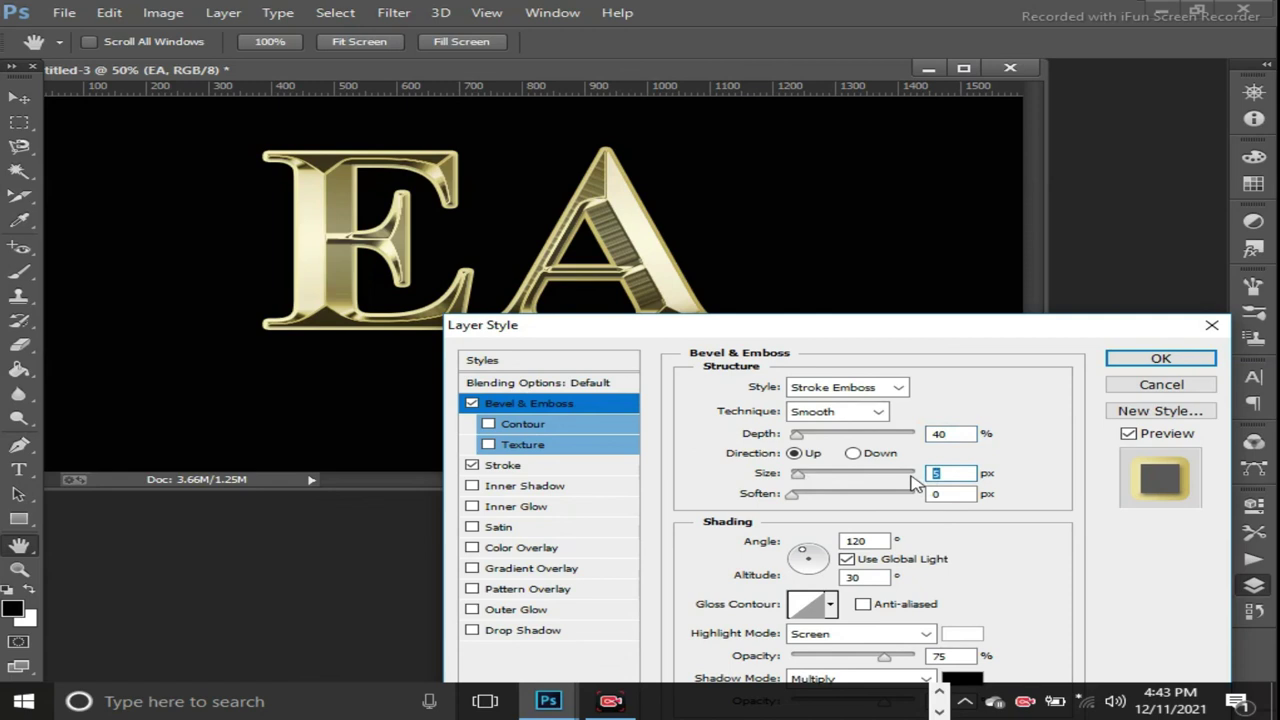
pyautogui.write('7')
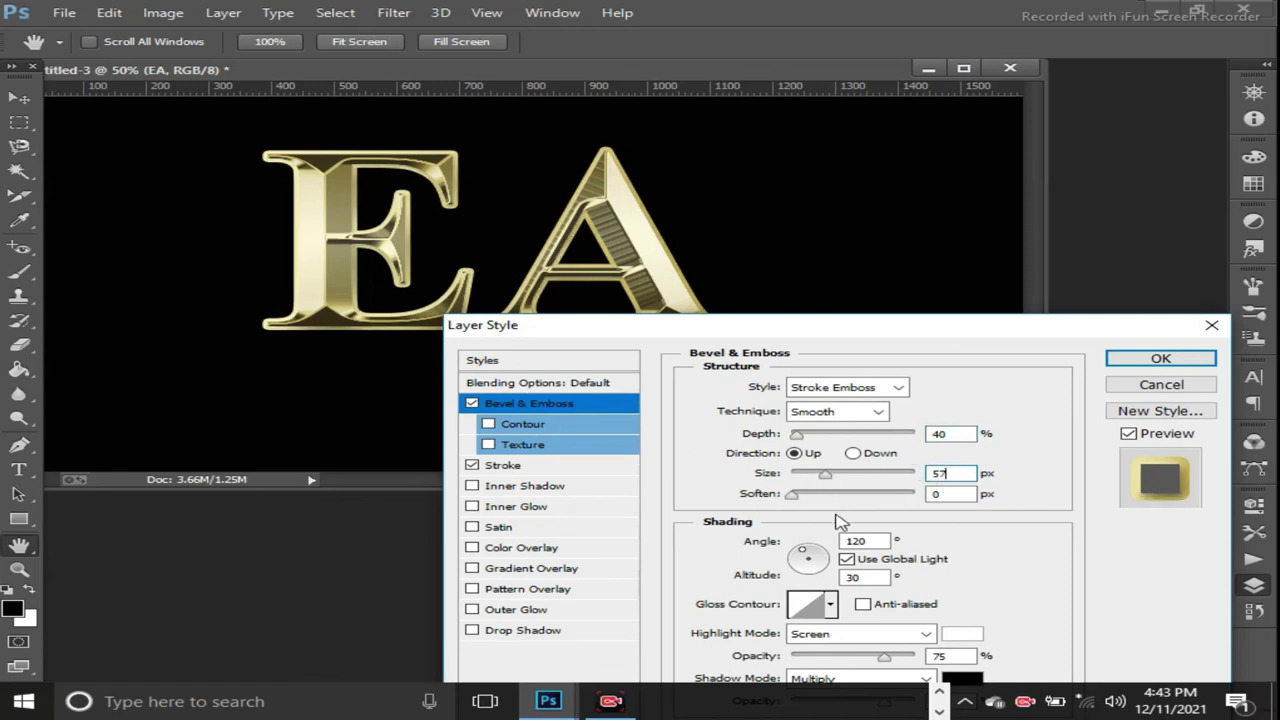
# - Give the stroke emboss a Ring-Double gloss contour and Chisel Hard technique
pyautogui.click(831, 606)
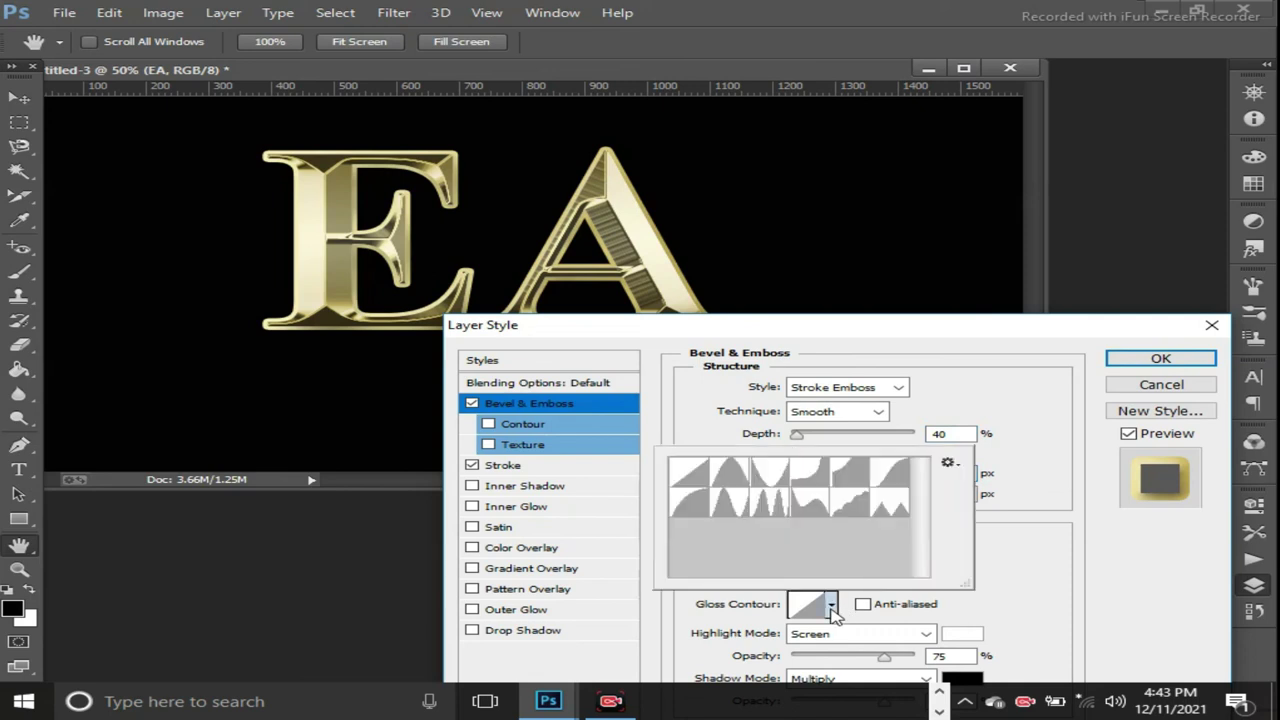
pyautogui.click(768, 505)
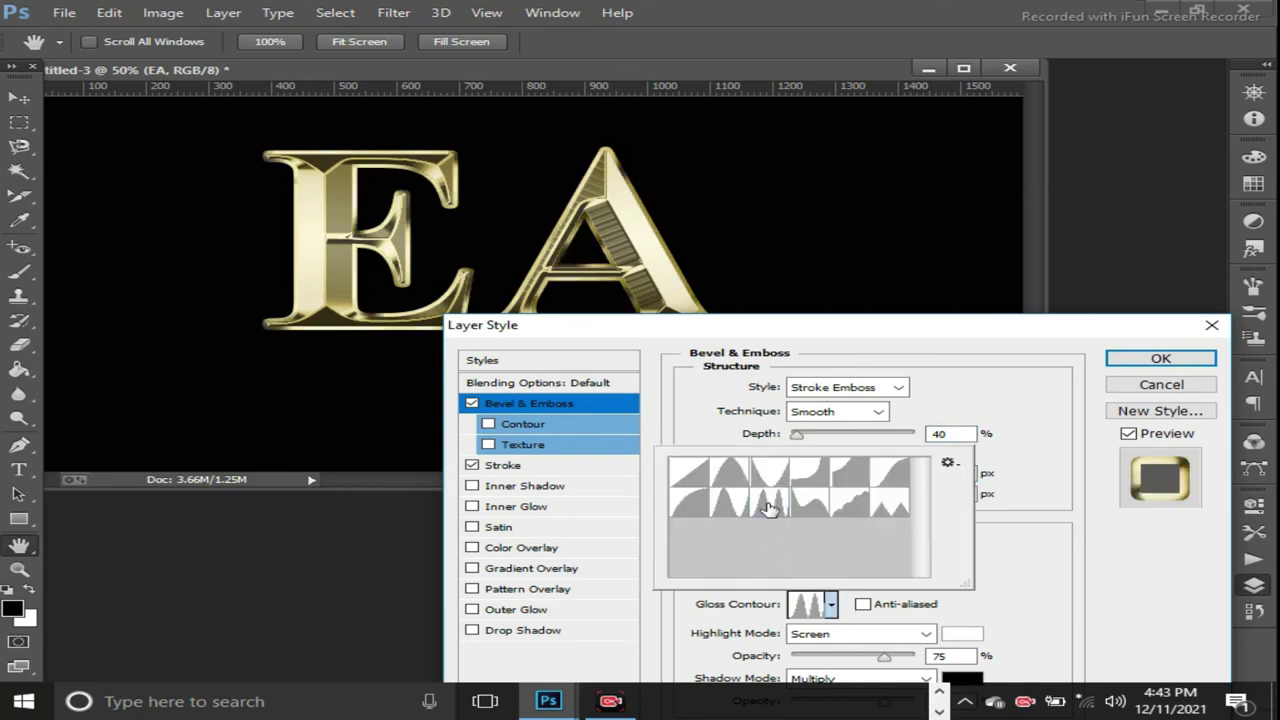
pyautogui.click(878, 412)
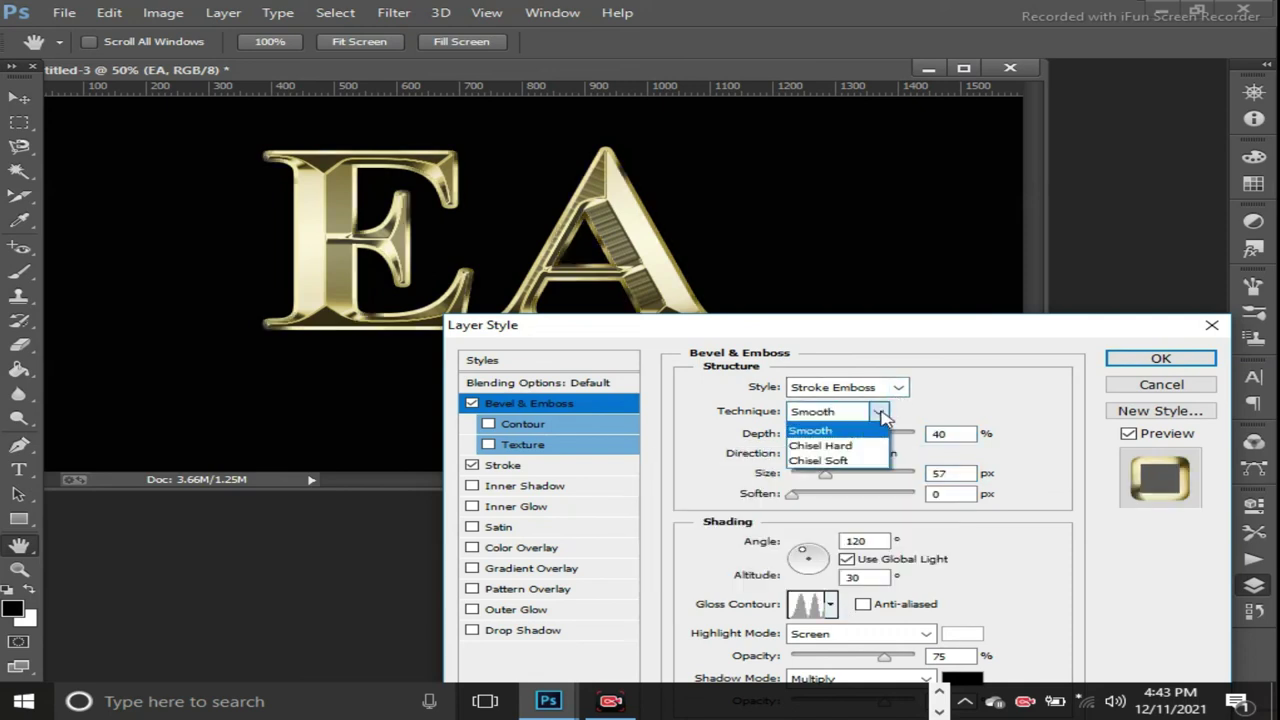
pyautogui.click(822, 446)
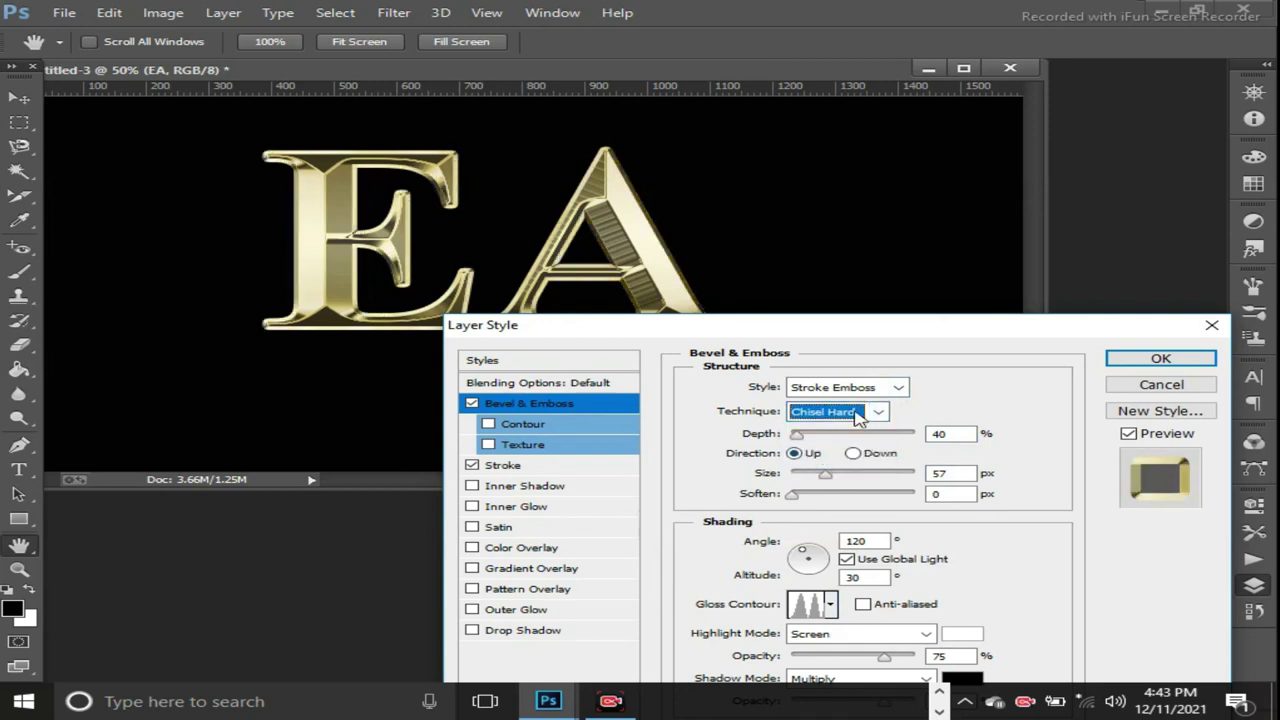